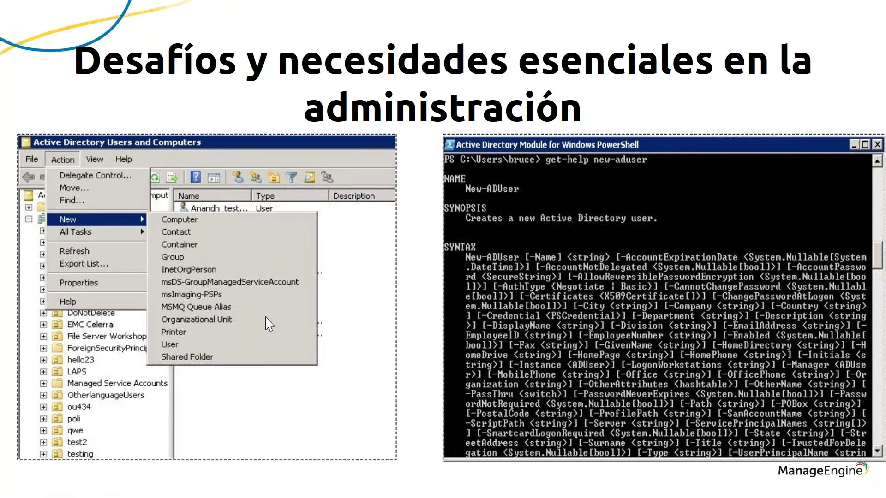
Step: Advance the slideshow through the admin console screenshots to the closing ¿Preguntas? slide
key("Right")
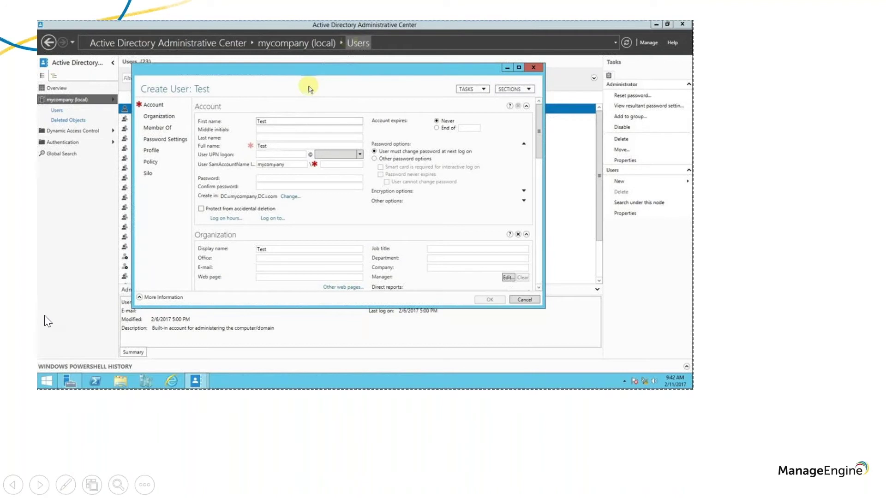
key("Right")
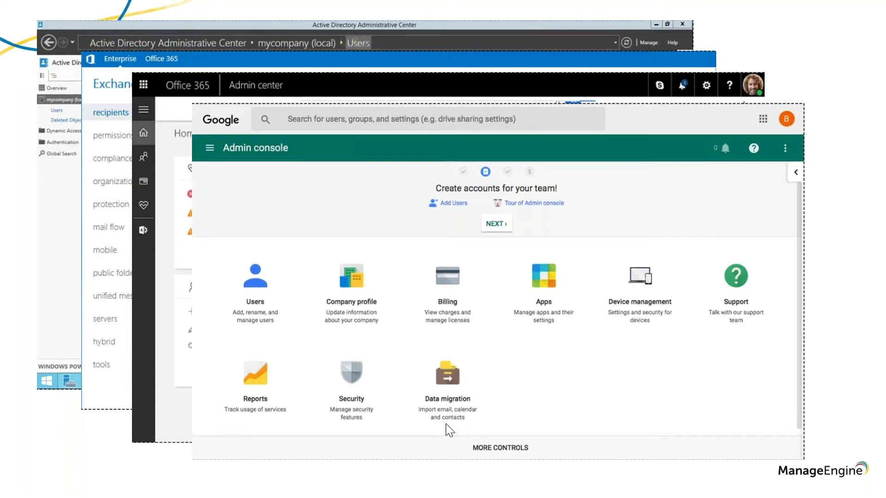
key("Right")
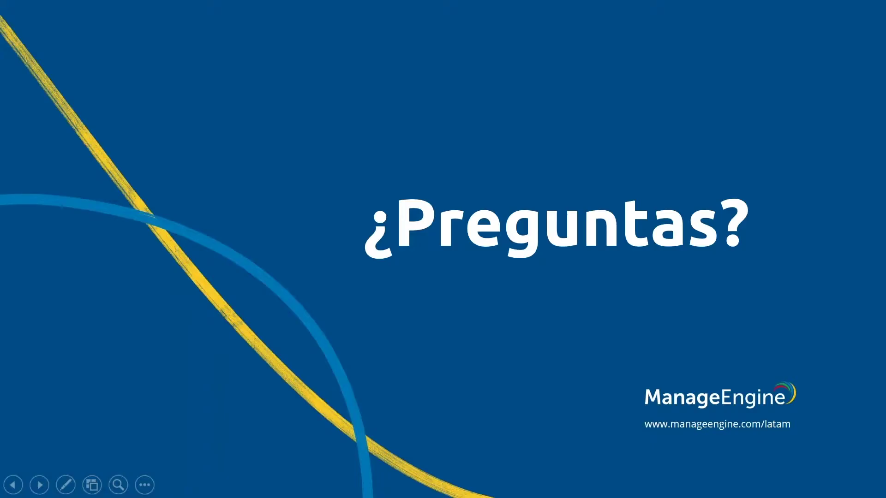
Step: Step the slideshow back one slide to the admin console collage
key("Left")
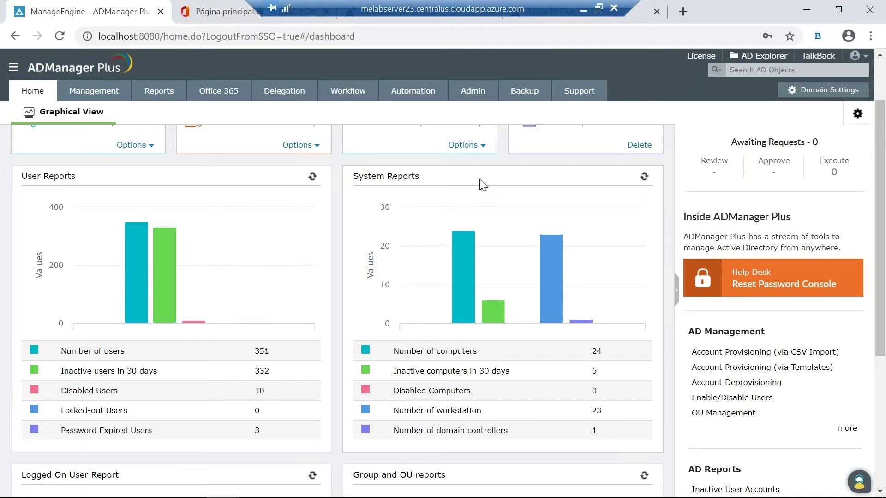
scroll(450, 320, "up", 2)
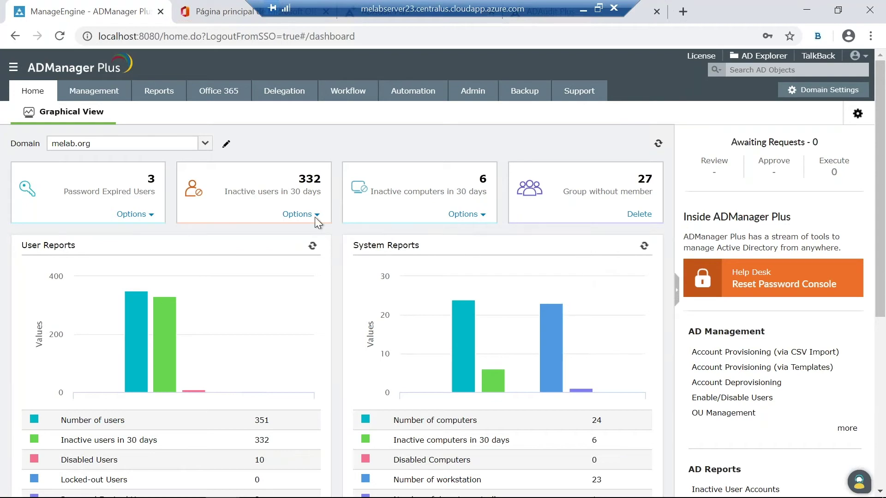
Step: Log in to ADManager Plus on the MELAB domain with the administrator's username and password
left_click(84, 93)
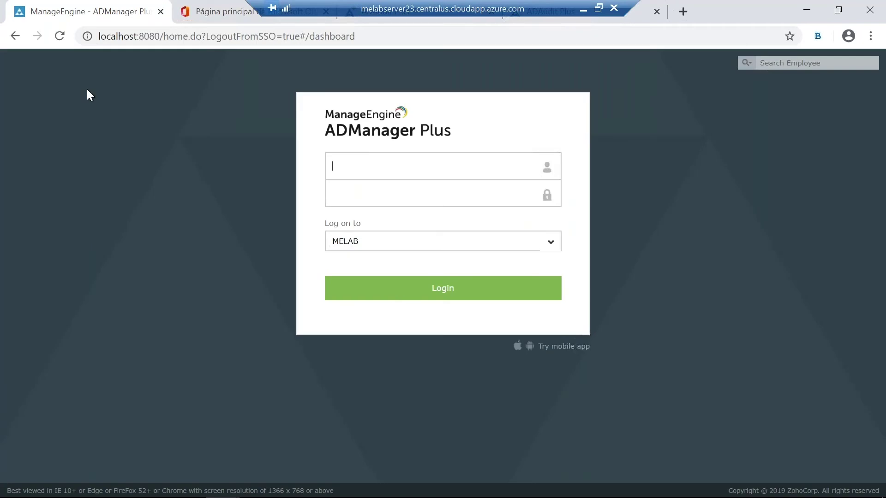
type("darwin")
key("Tab")
type("•••••••••••••••••")
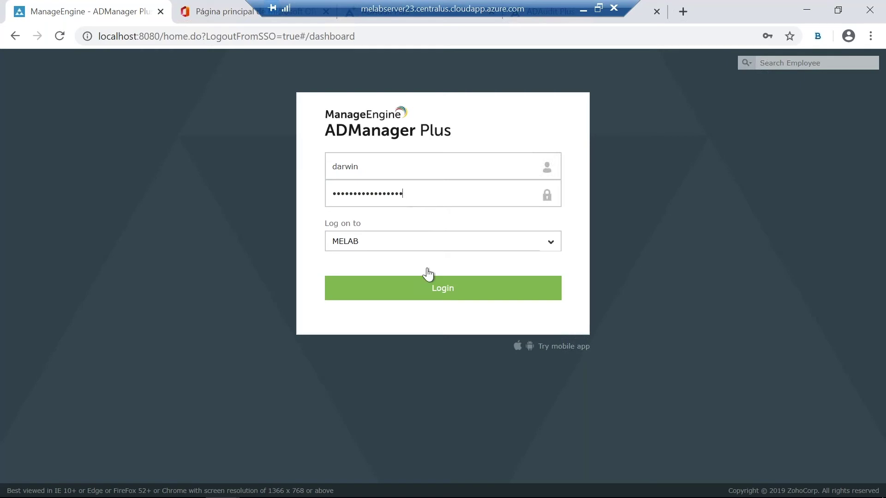
left_click(423, 289)
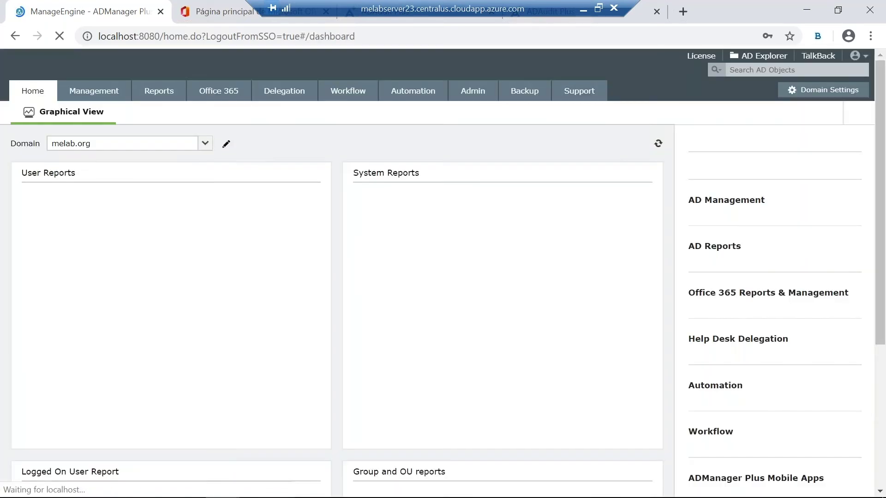
Step: Go to Management and open User Creation Templates under User Management
left_click(105, 92)
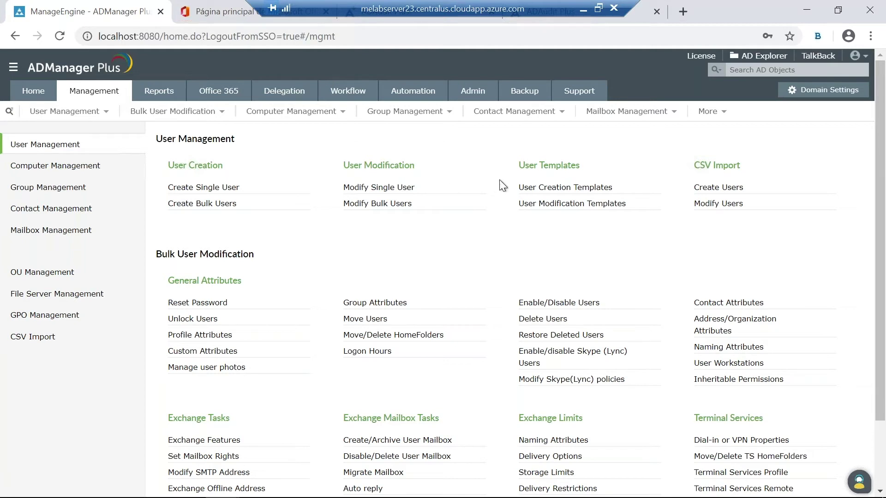
left_click(539, 189)
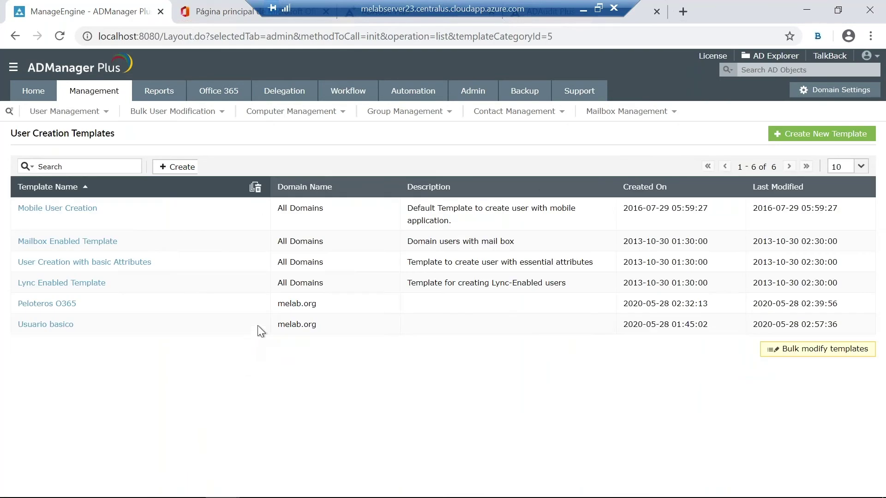
Step: Start a new user creation template named 'Webinar RD'
left_click(799, 138)
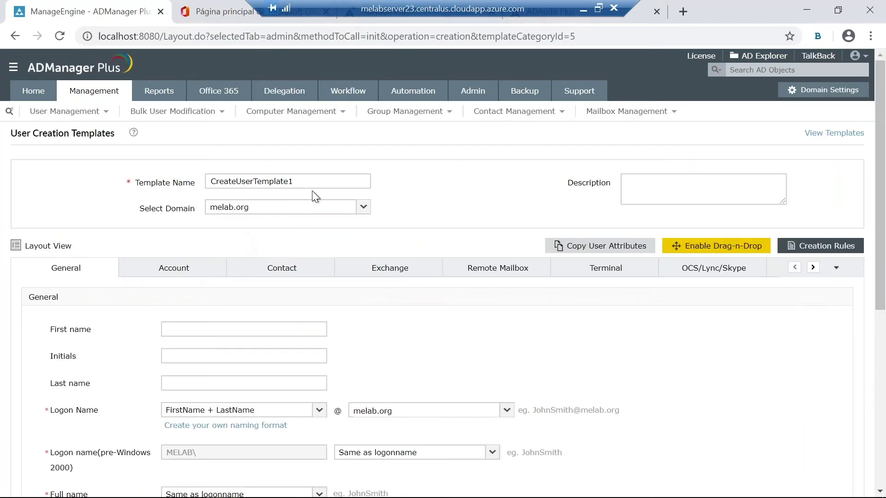
left_click_drag(327, 178, 162, 184)
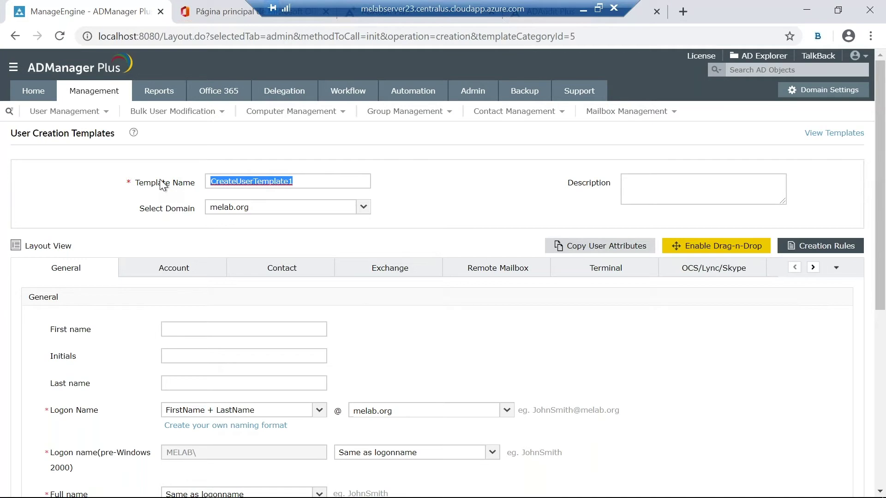
type("WEbinar ")
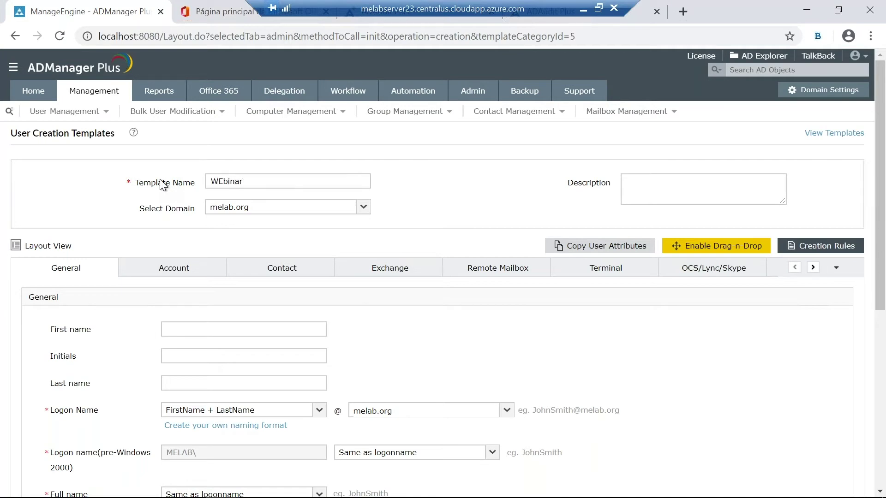
type("RD")
key("Left")
key("Left")
key("Left")
key("Left")
key("Left")
key("Left")
key("Left")
key("Left")
key("BackSpace")
type("e")
Step: Keep the FirstName + LastName logon name format and set Office to Republica Dominicana
scroll(372, 241, "down", 2)
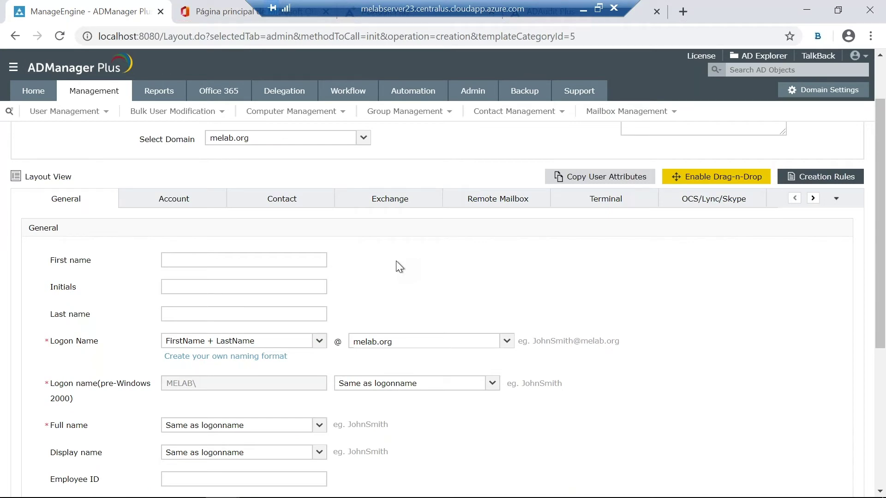
scroll(404, 255, "down", 2)
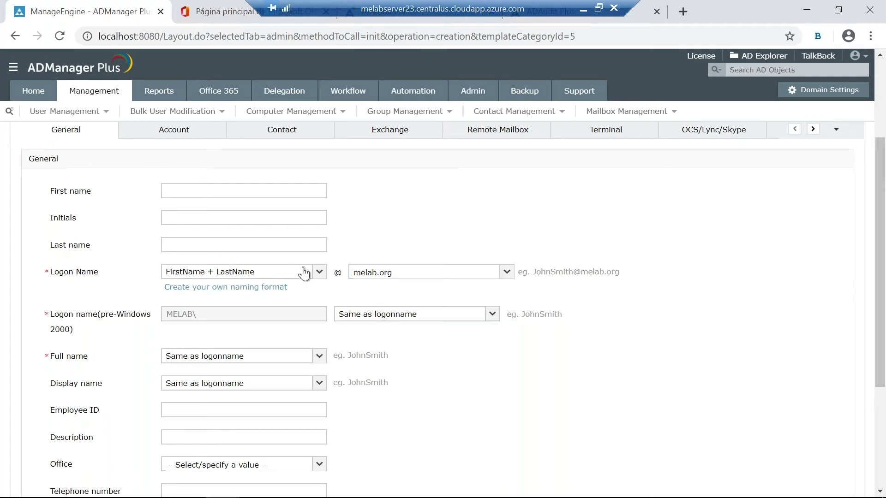
left_click(318, 274)
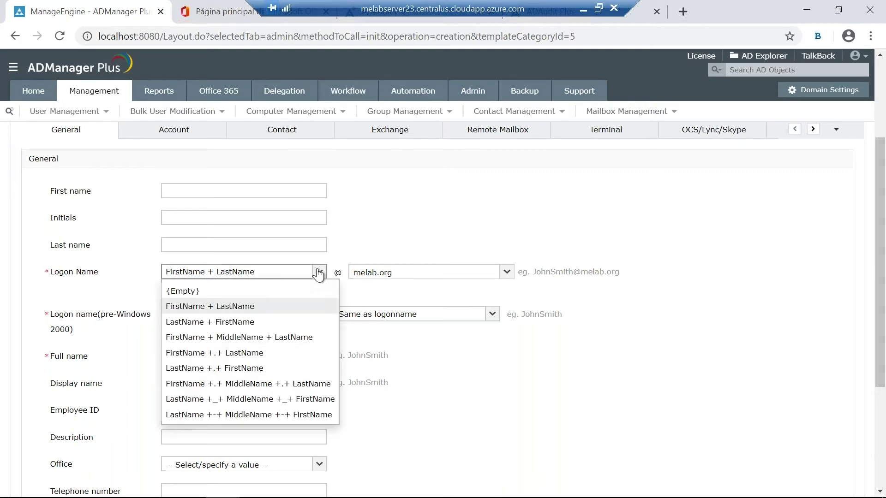
left_click(318, 274)
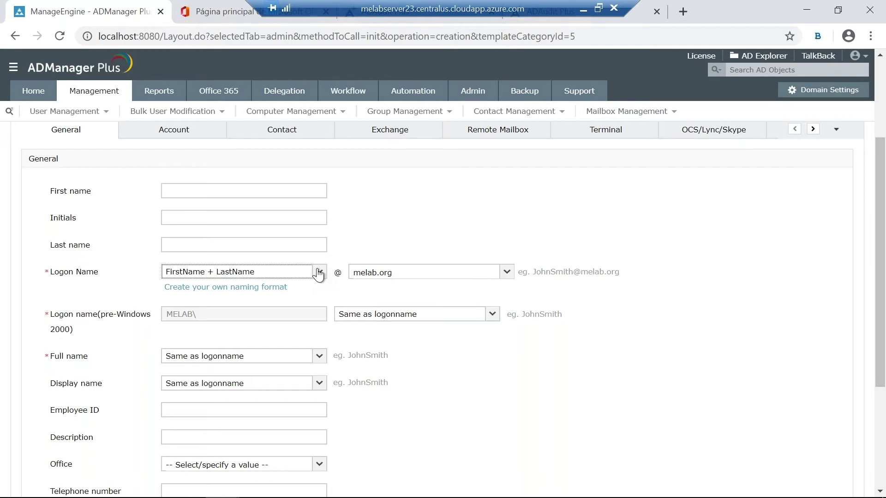
scroll(305, 277, "down", 3)
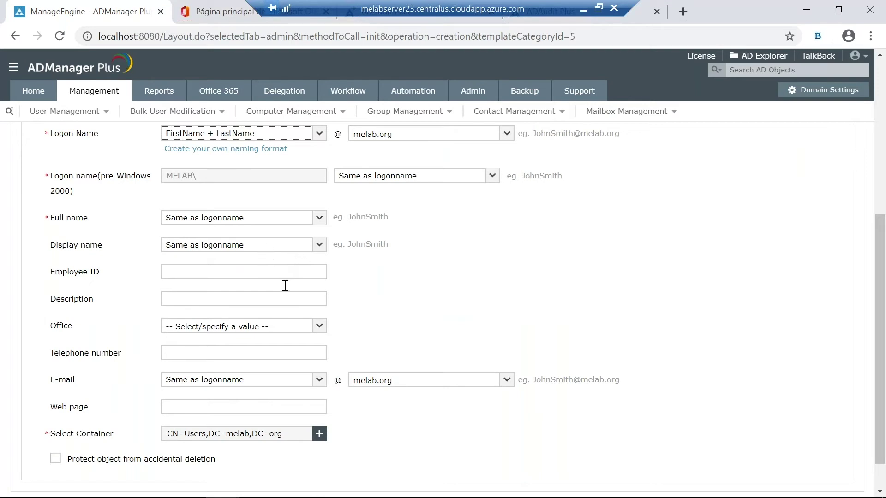
left_click(323, 327)
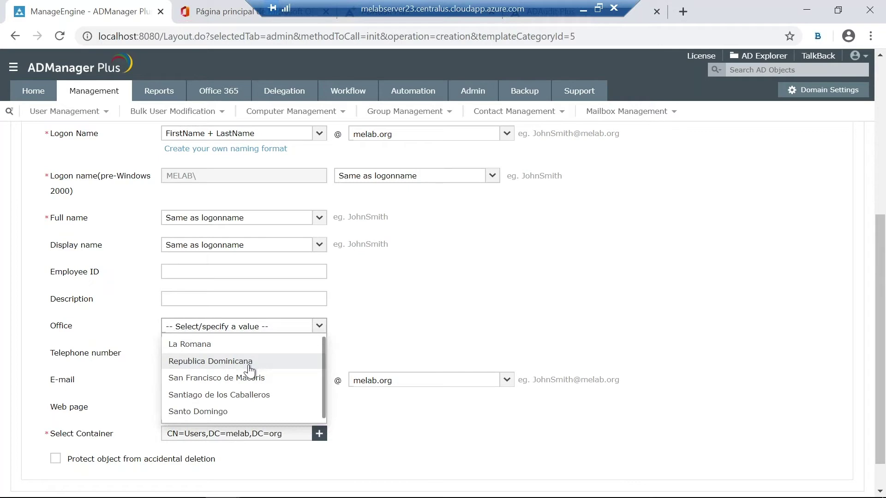
left_click(251, 368)
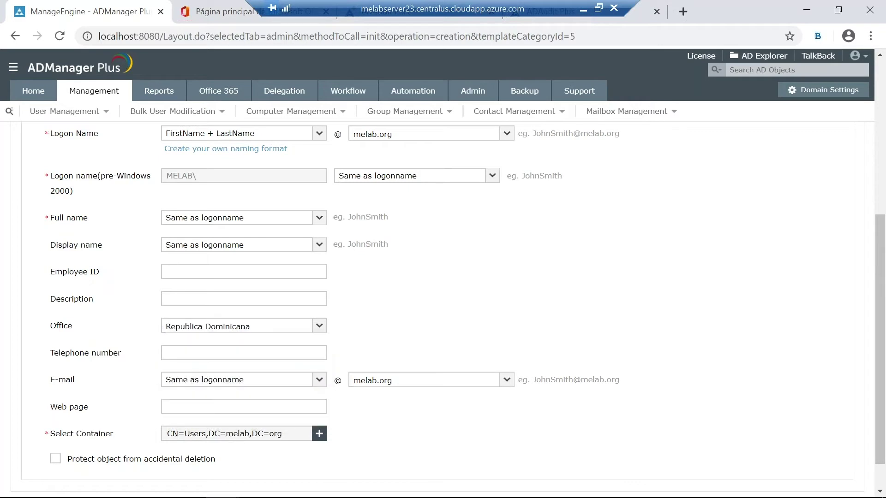
scroll(246, 358, "down", 1)
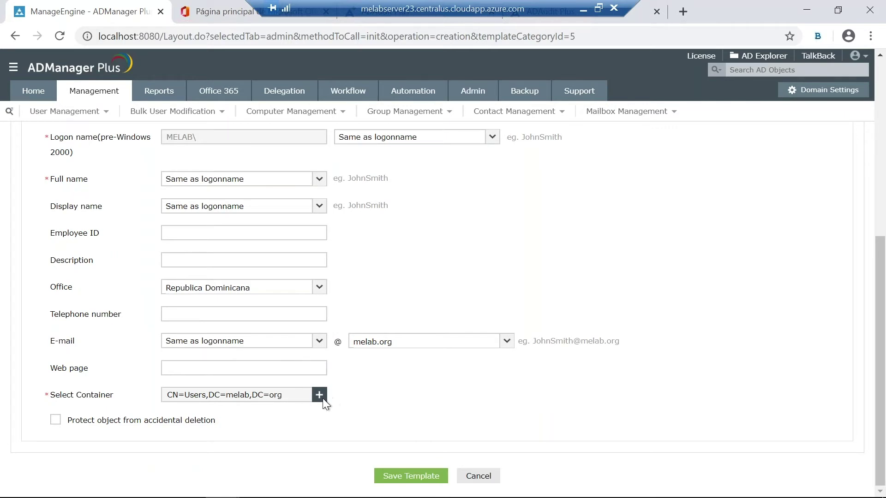
Step: Pick the Team RD OU beneath TTT as the template's container
left_click(320, 396)
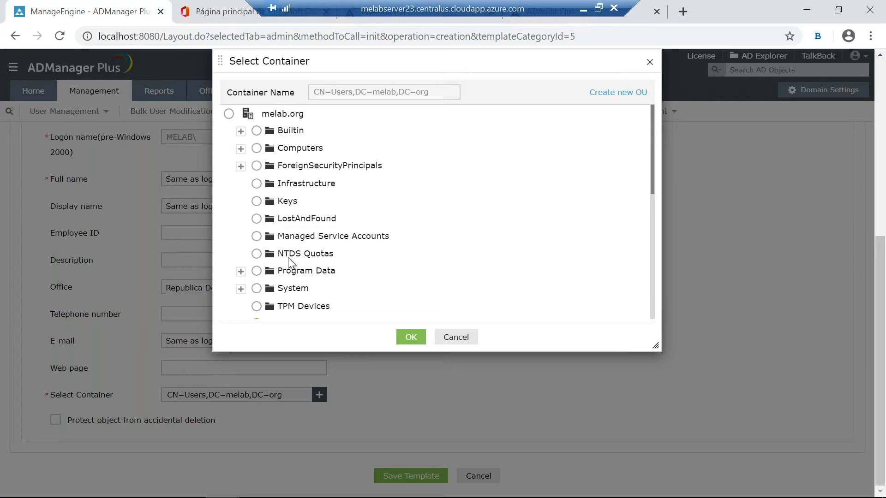
scroll(289, 259, "down", 4)
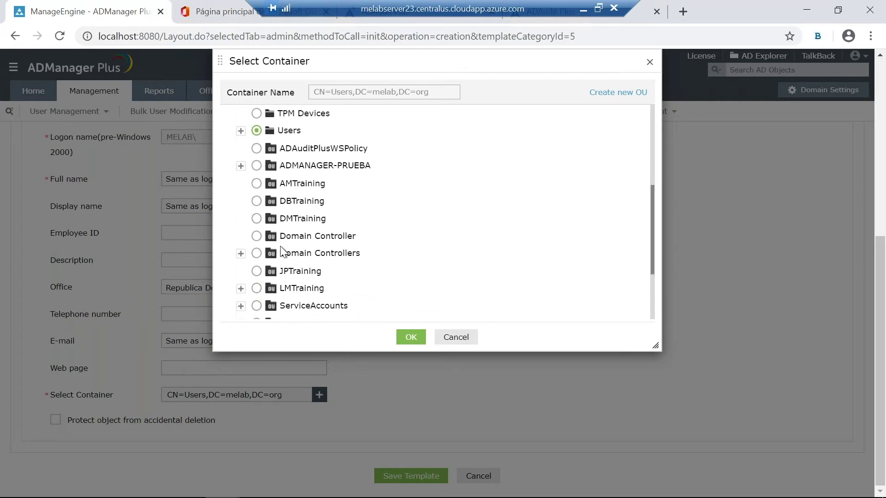
scroll(266, 272, "down", 3)
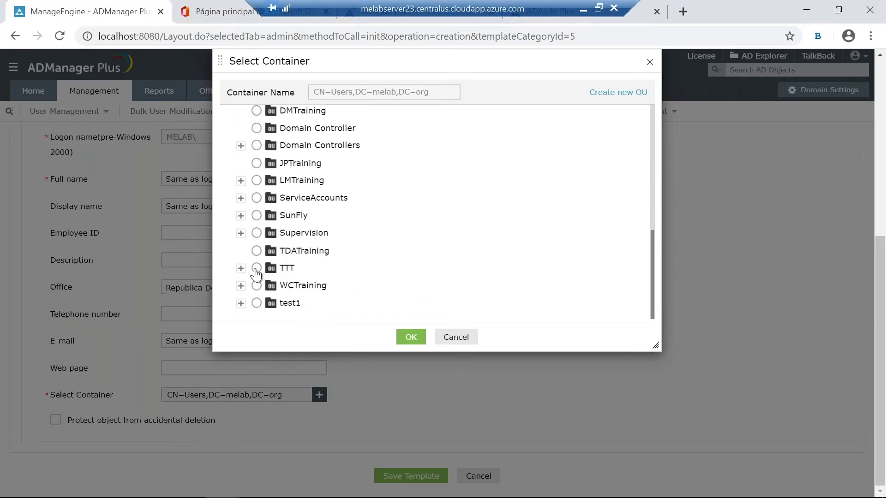
left_click(240, 269)
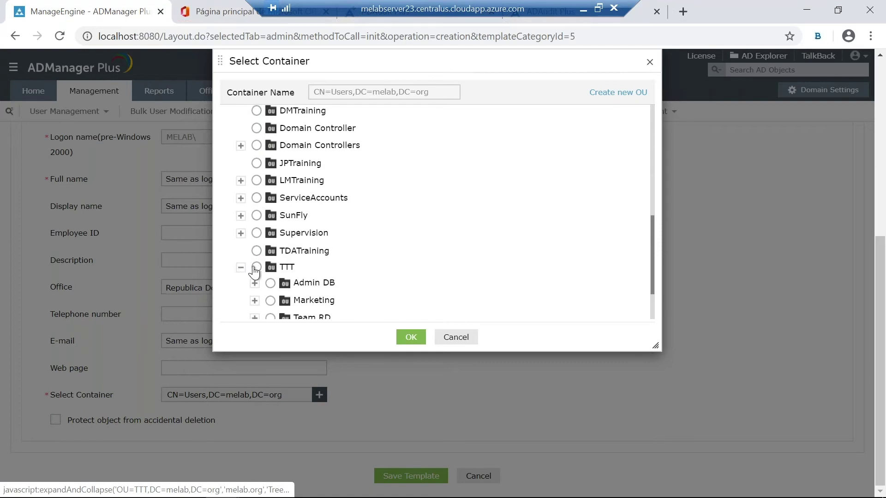
scroll(243, 271, "down", 1)
scroll(250, 265, "down", 1)
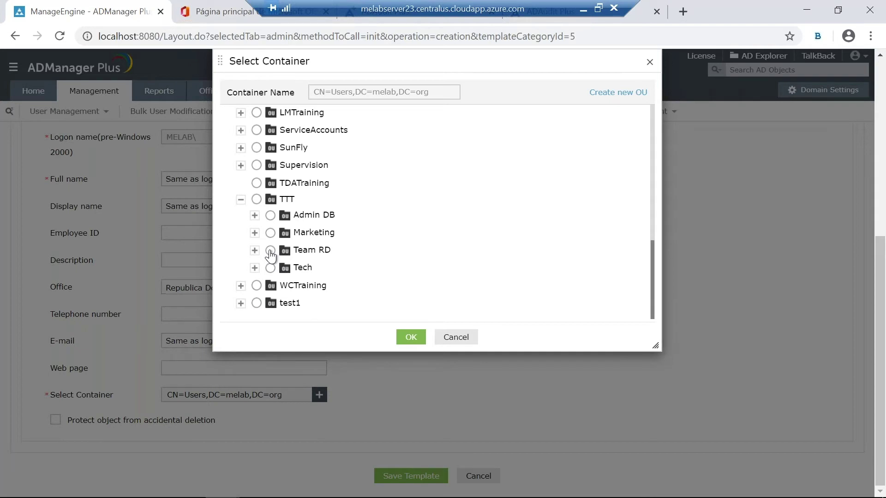
left_click(270, 251)
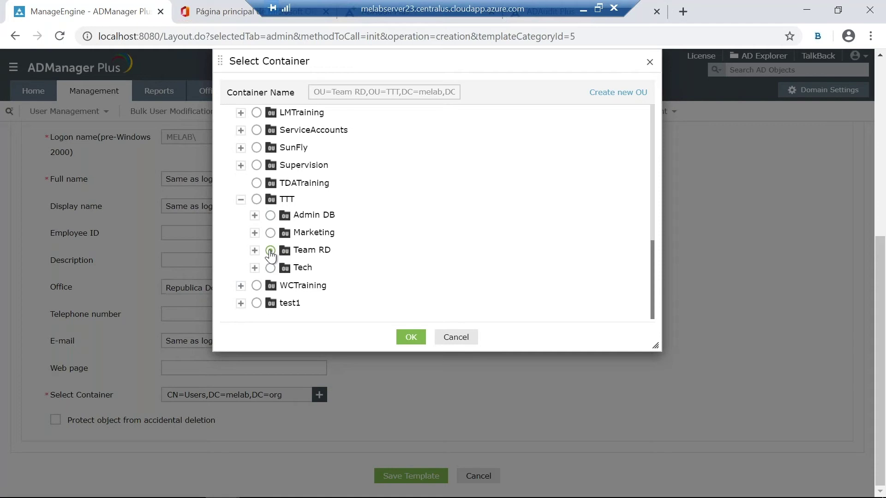
left_click(410, 338)
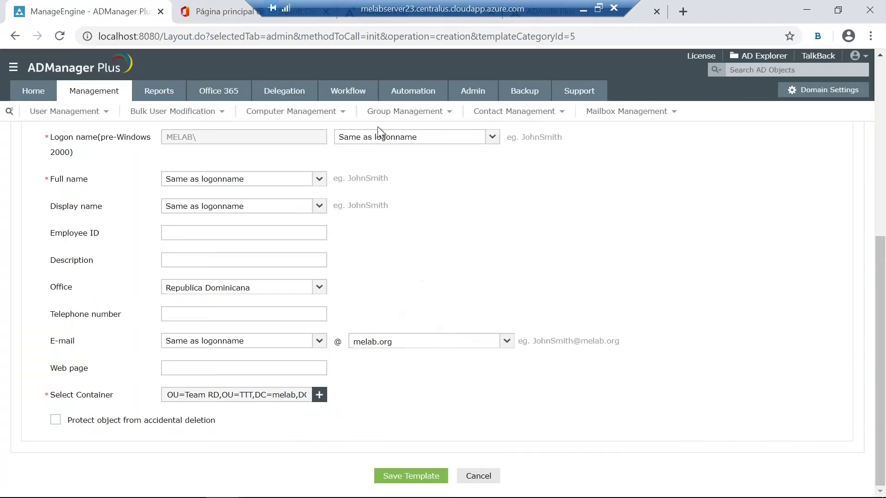
scroll(387, 316, "up", 5)
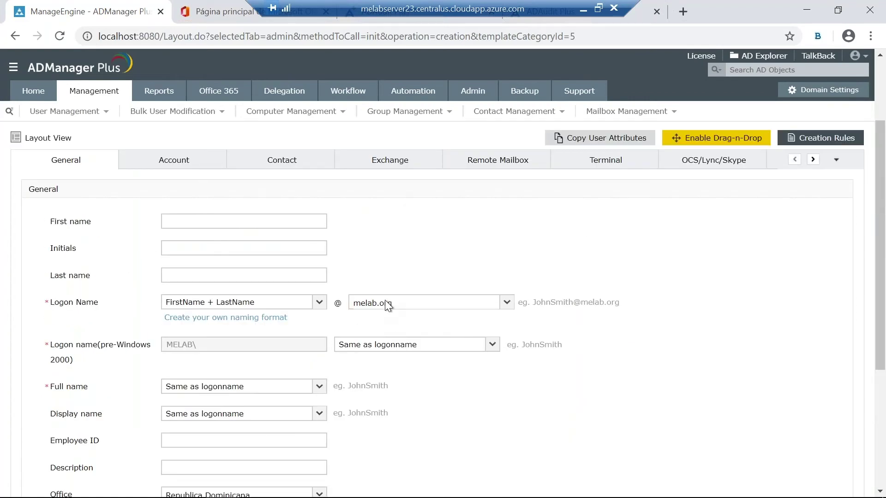
scroll(371, 291, "up", 3)
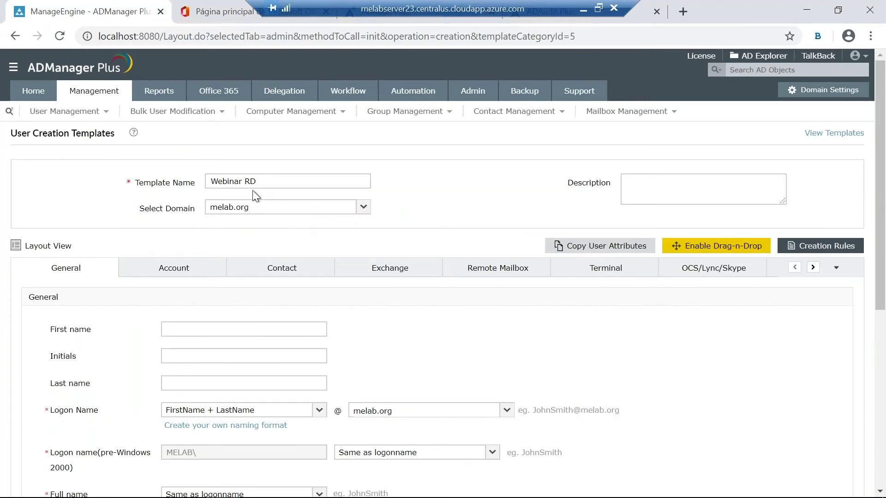
scroll(305, 248, "down", 5)
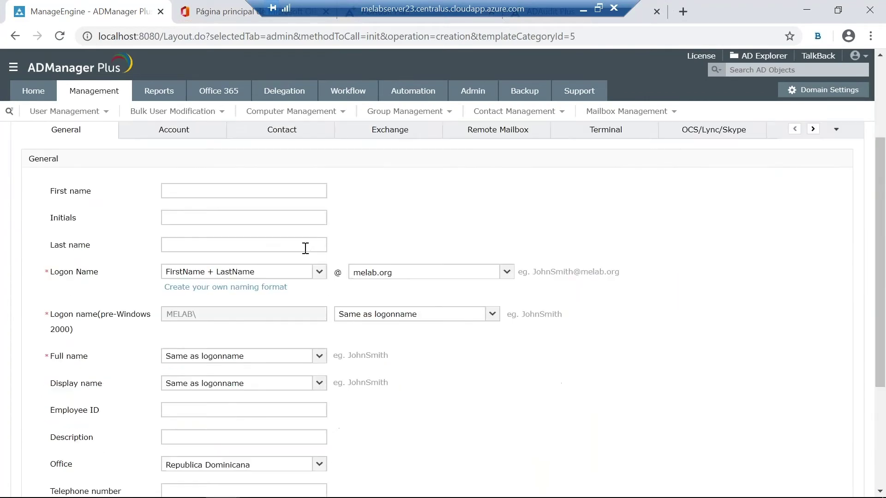
scroll(256, 367, "down", 2)
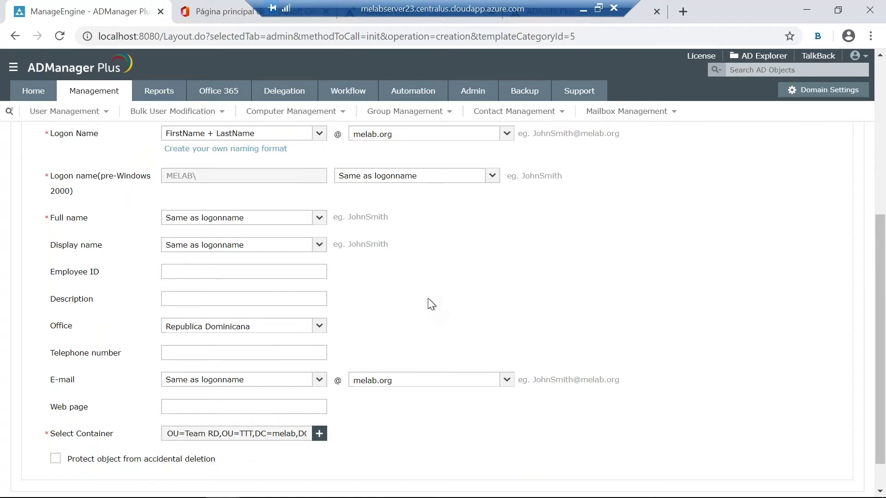
scroll(386, 283, "up", 2)
scroll(303, 231, "up", 2)
scroll(188, 214, "up", 4)
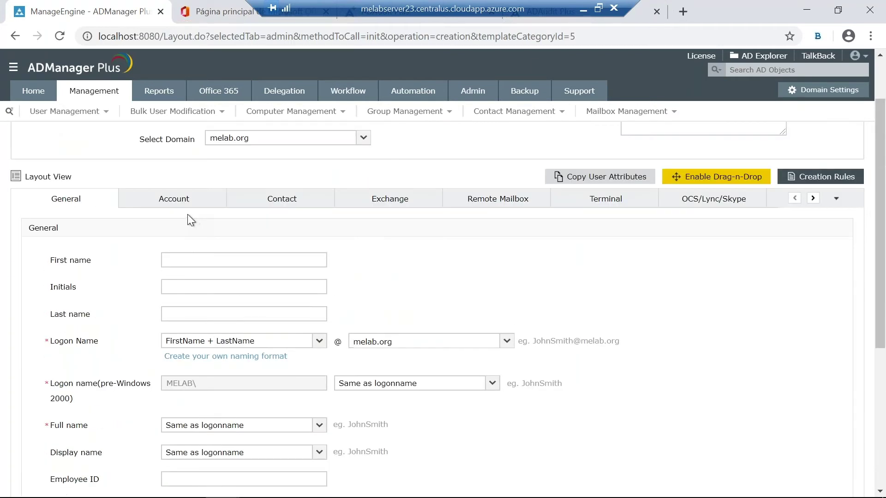
Step: On the Account tab, disable random, logon-name and blank passwords, then enter and confirm a password
left_click(170, 273)
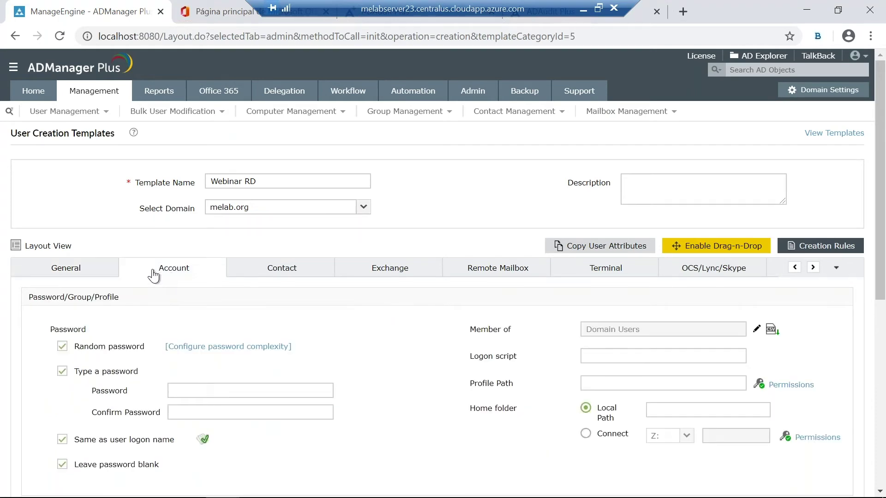
scroll(153, 274, "down", 1)
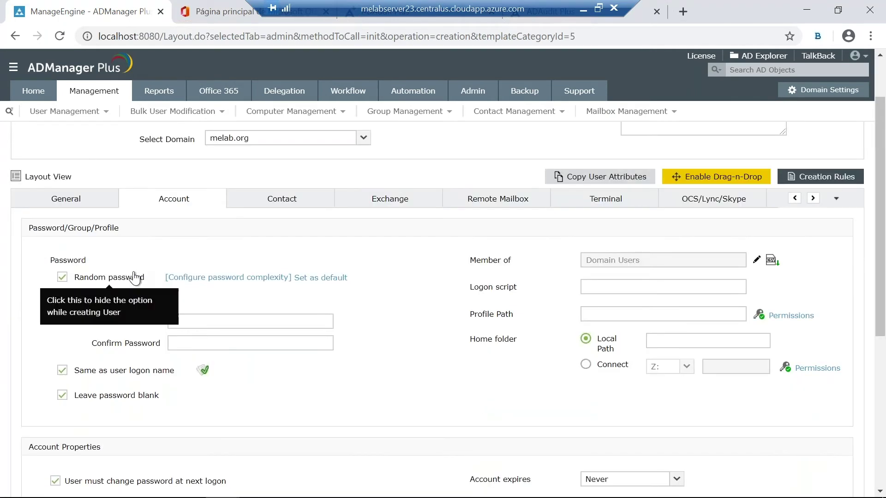
left_click(62, 278)
scroll(68, 311, "down", 3)
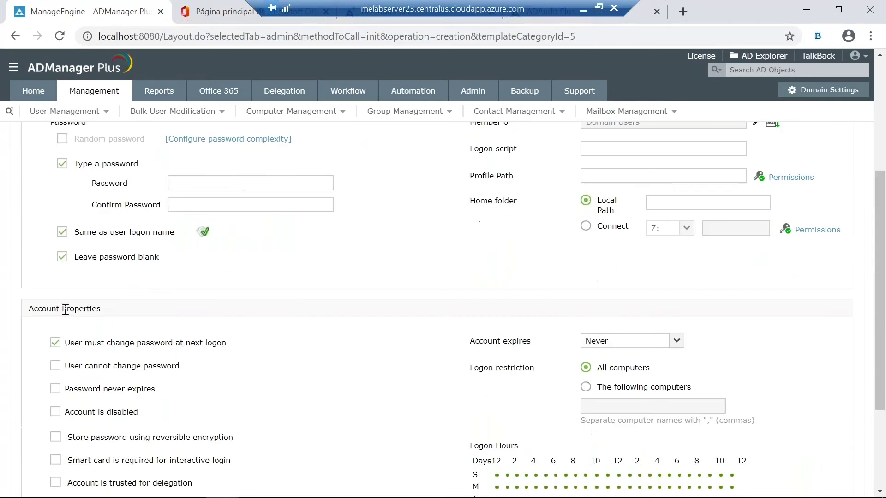
left_click(64, 235)
left_click(62, 257)
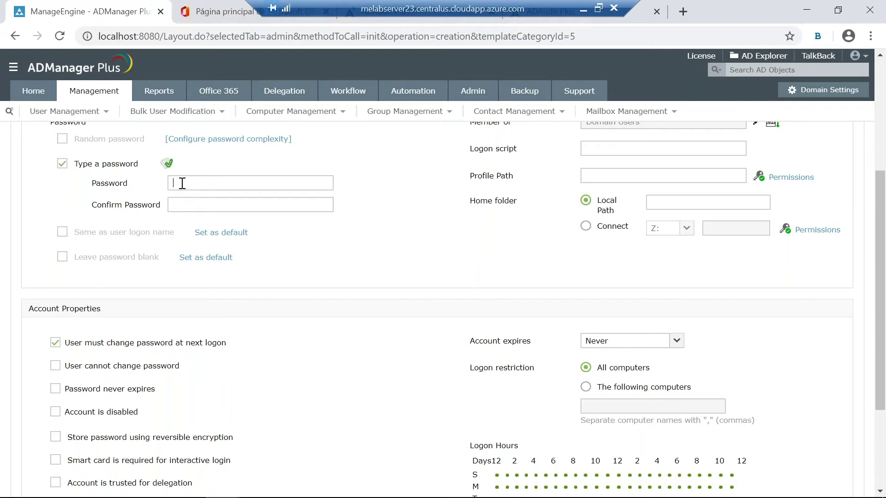
type("•••••••••••")
key("Tab")
type("•••••••••••")
scroll(508, 206, "up", 2)
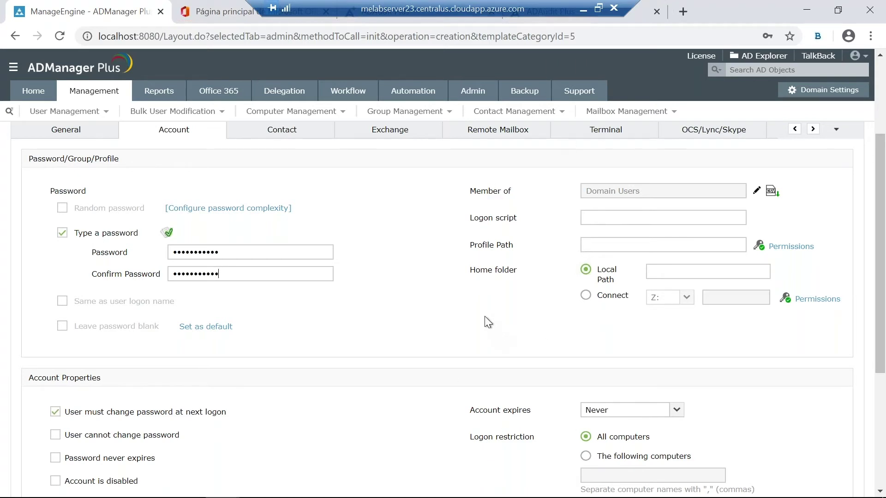
scroll(485, 317, "down", 1)
scroll(446, 311, "down", 1)
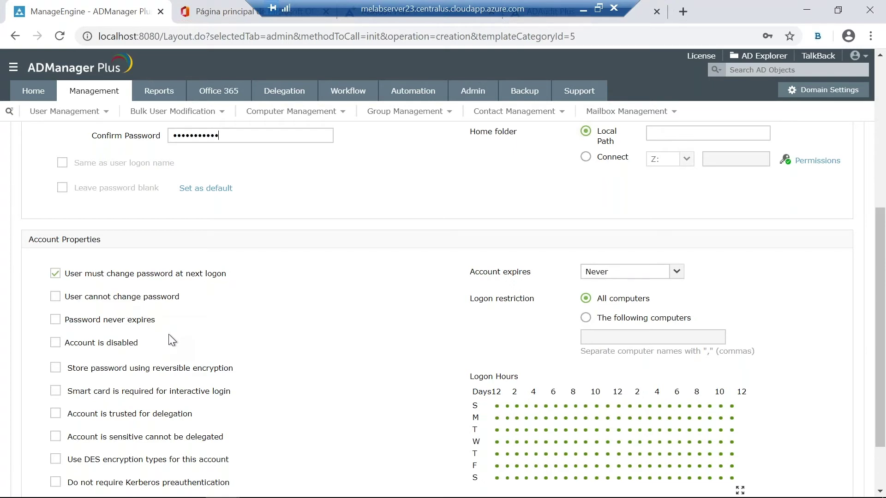
scroll(144, 323, "down", 2)
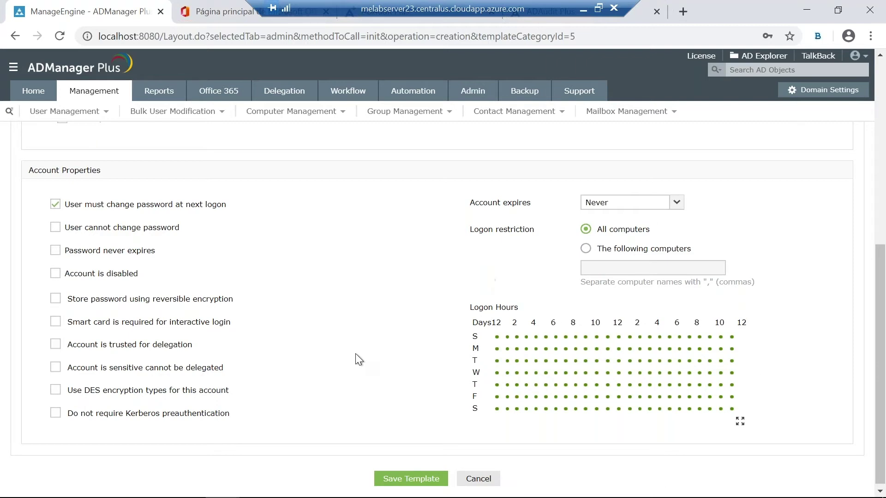
scroll(387, 343, "up", 6)
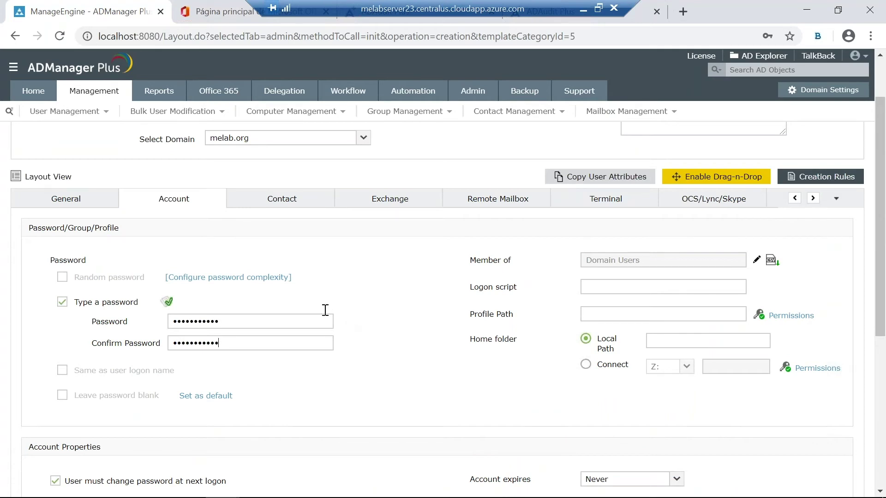
Step: On the Contact tab, enable Drag-n-Drop layout editing and delete the Fax field
left_click(293, 208)
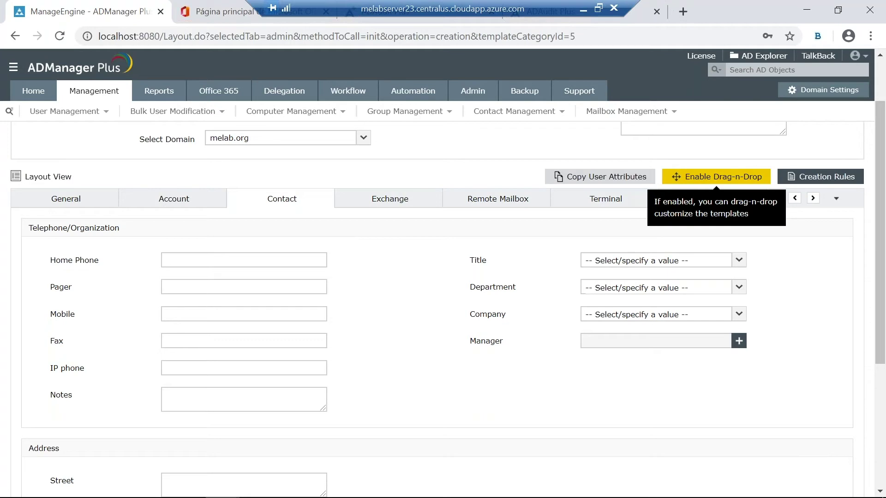
left_click(694, 184)
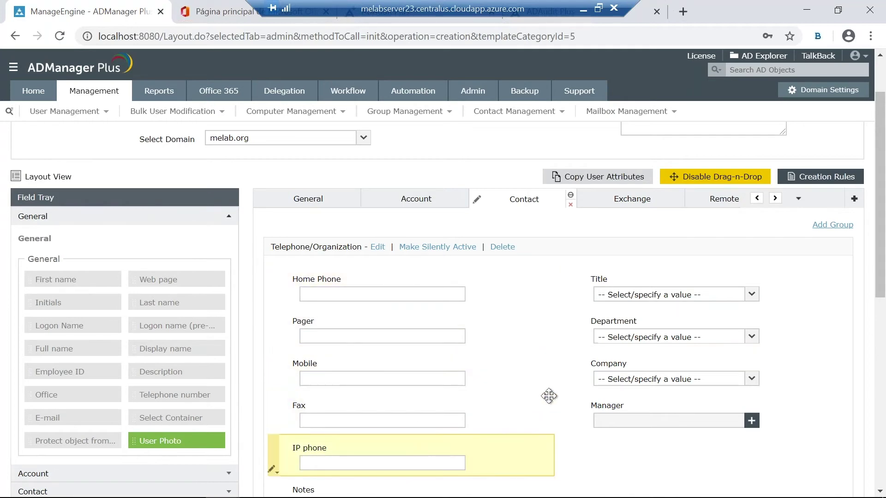
scroll(407, 316, "down", 1)
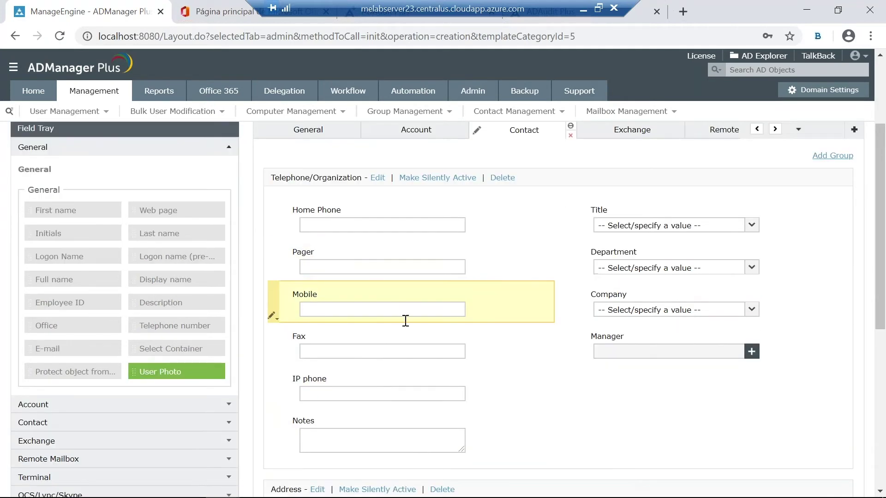
left_click(272, 357)
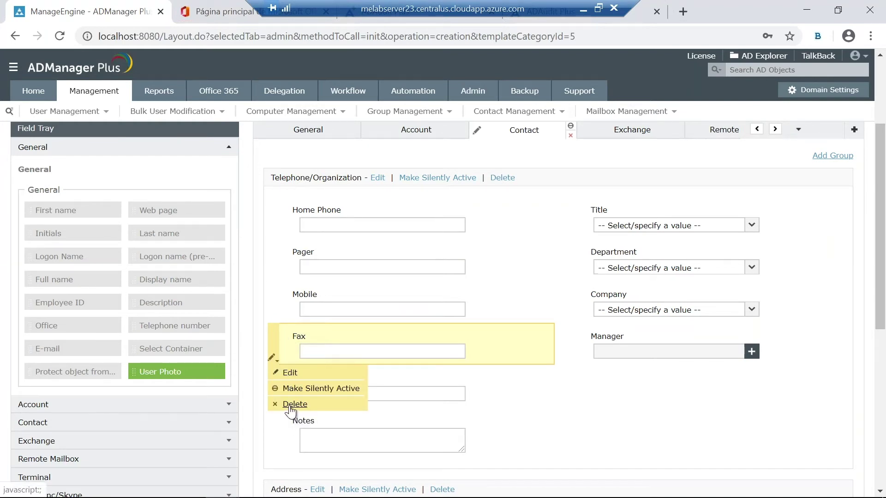
left_click(290, 404)
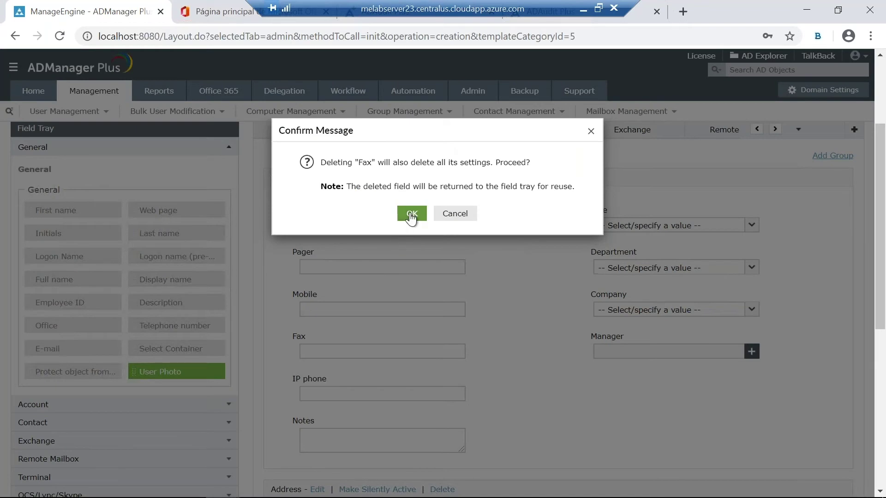
left_click(401, 220)
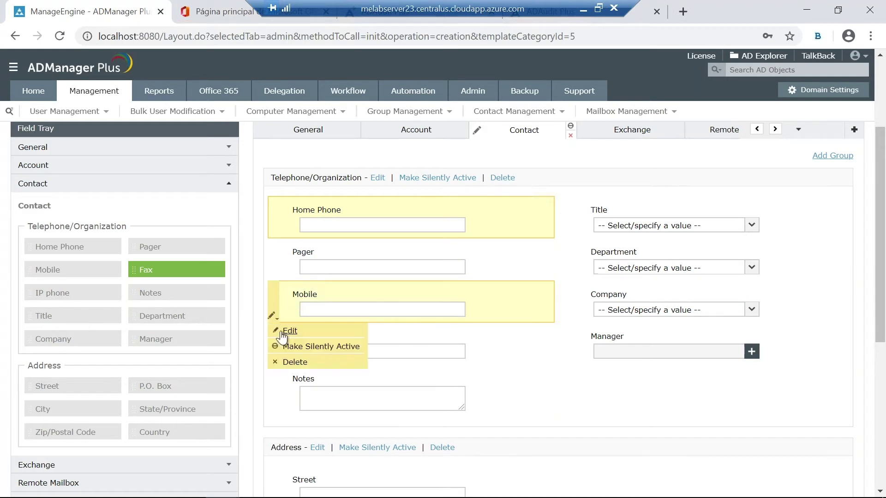
Step: Open the Mobile field's Edit settings and cancel without changes
mouse_move(271, 316)
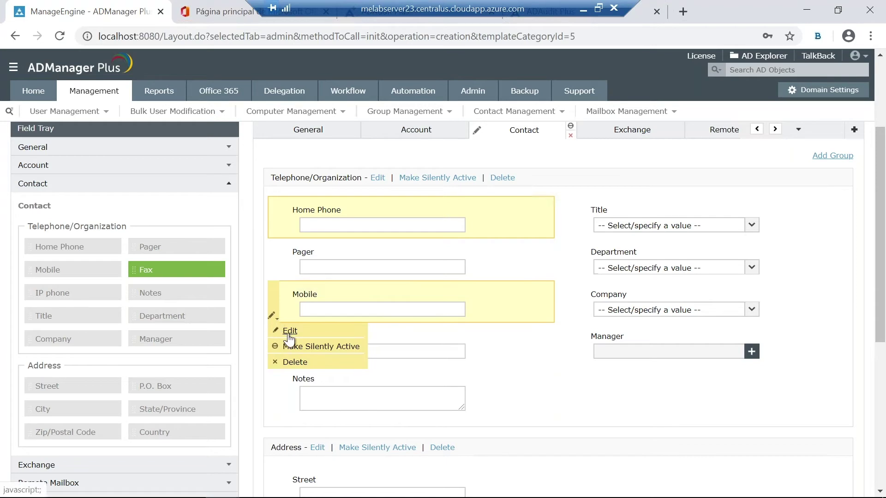
left_click(288, 336)
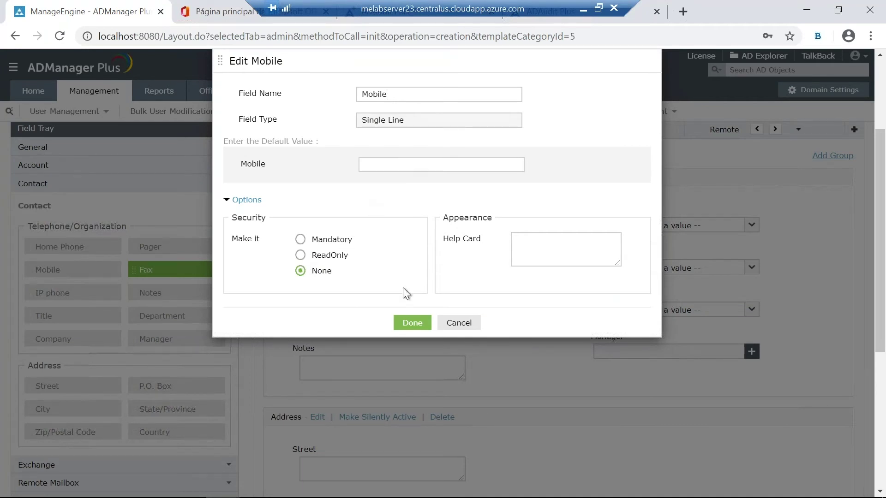
left_click(472, 327)
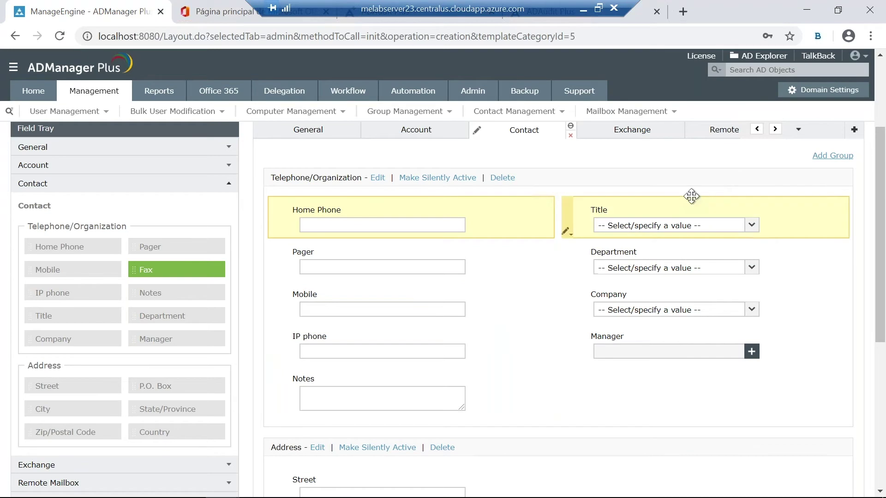
scroll(694, 201, "up", 2)
Step: Leave layout editing and select Peloteros from the Title dropdown
left_click(731, 182)
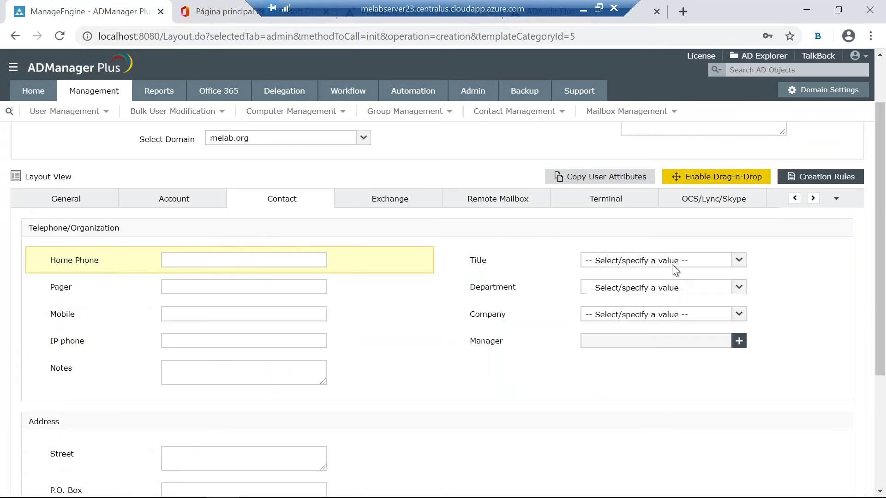
left_click(738, 259)
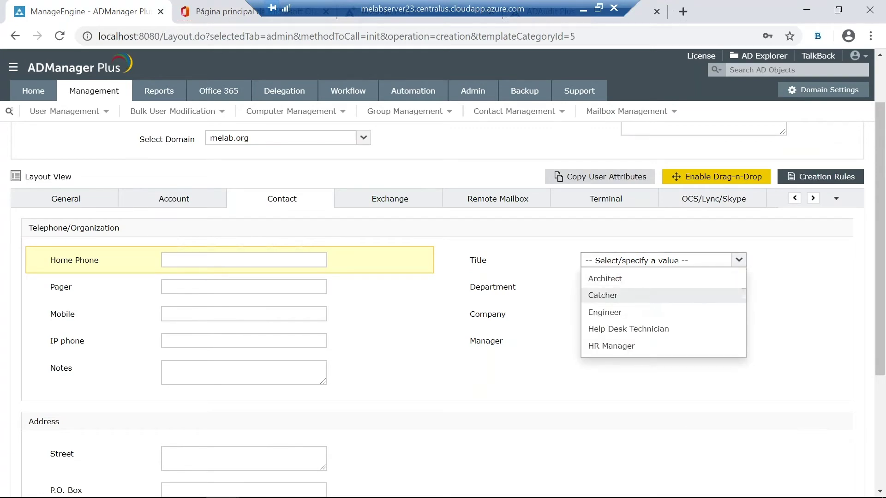
scroll(641, 296, "down", 3)
scroll(636, 238, "down", 3)
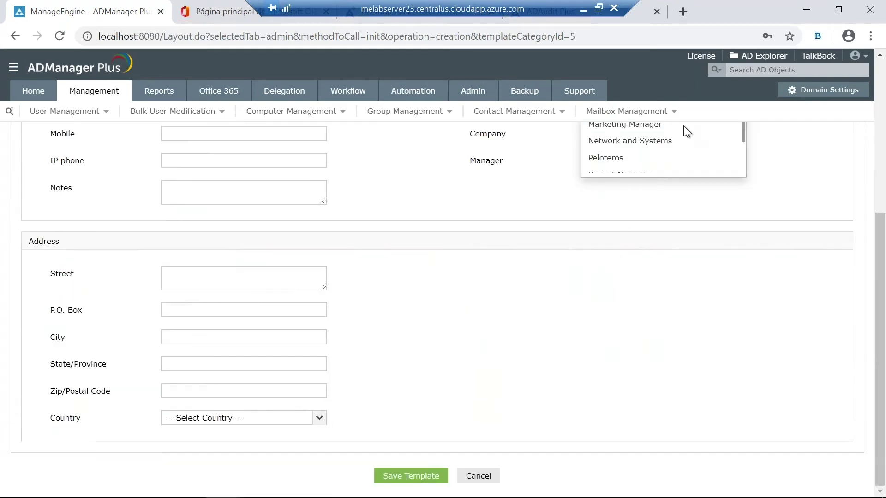
scroll(683, 126, "up", 3)
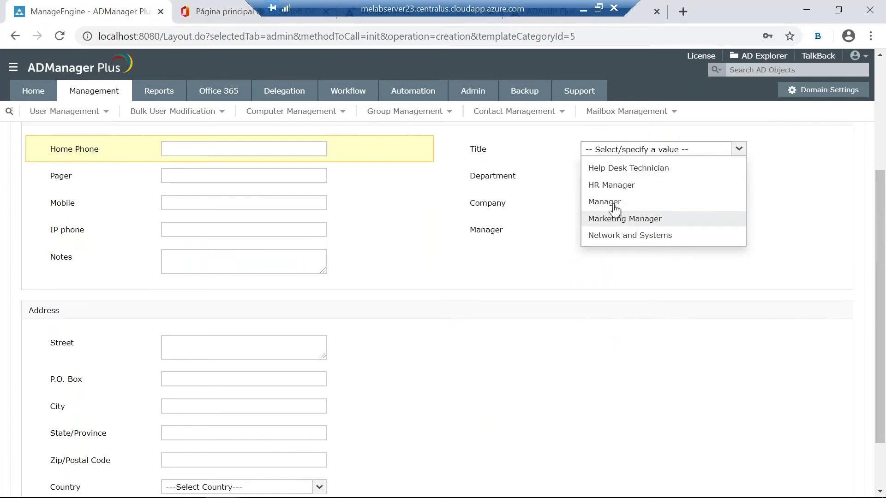
scroll(613, 208, "down", 3)
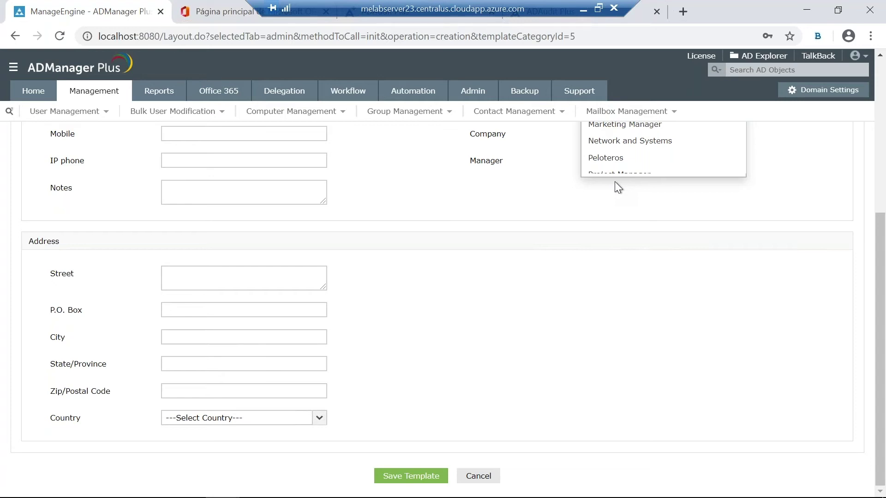
left_click(596, 160)
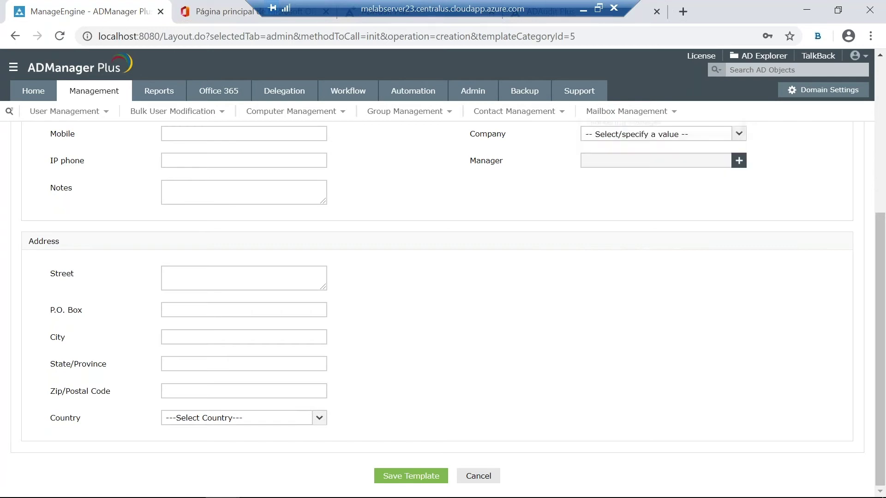
scroll(692, 257, "up", 3)
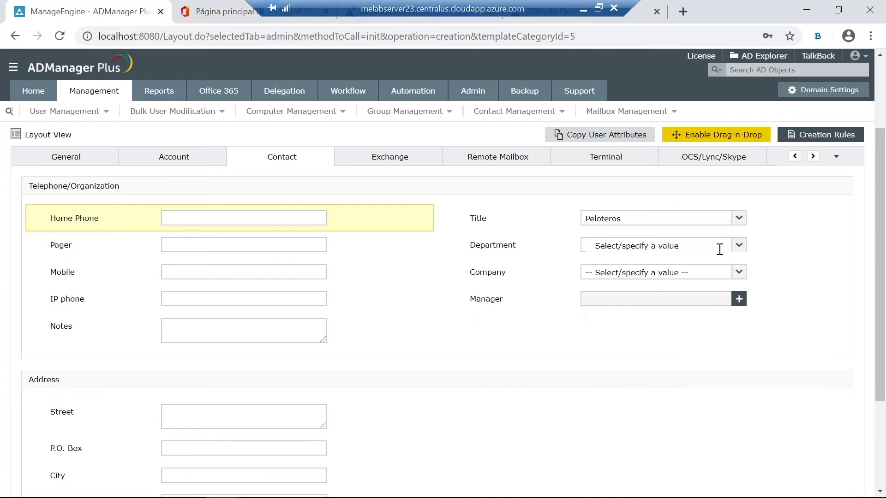
Step: Choose Beisbol as the Department and RD as the Company
left_click(738, 247)
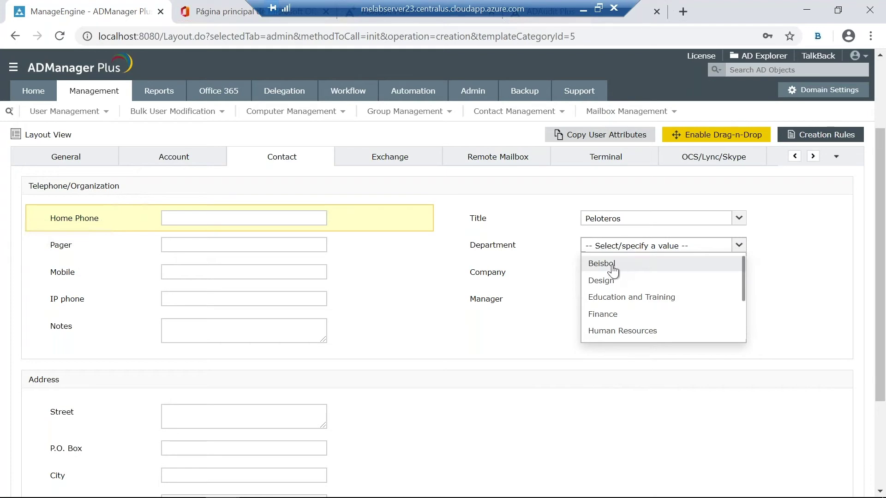
left_click(611, 266)
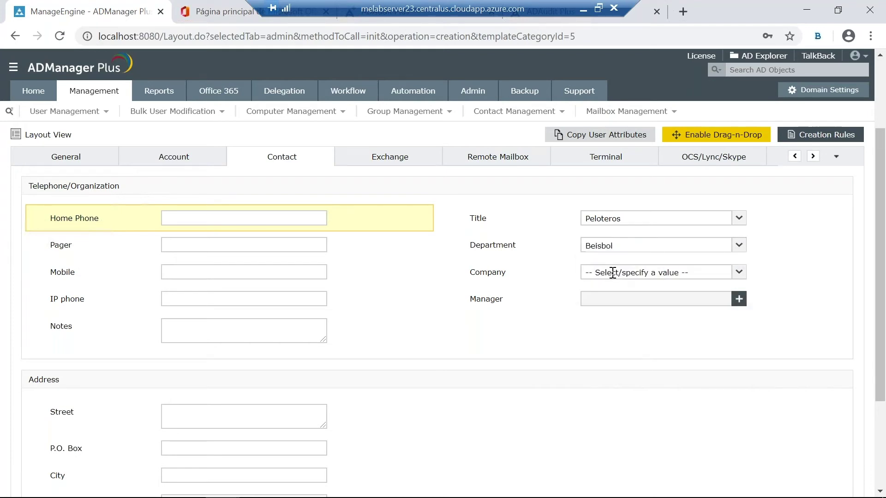
left_click(614, 273)
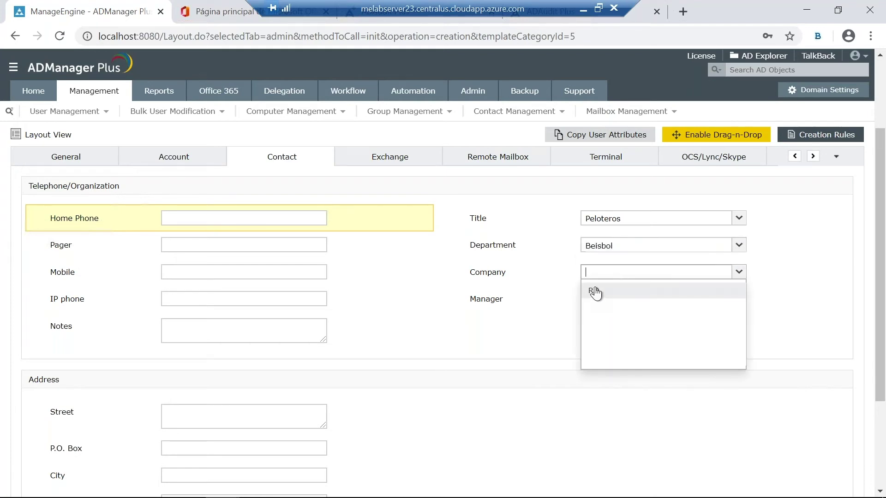
left_click(595, 292)
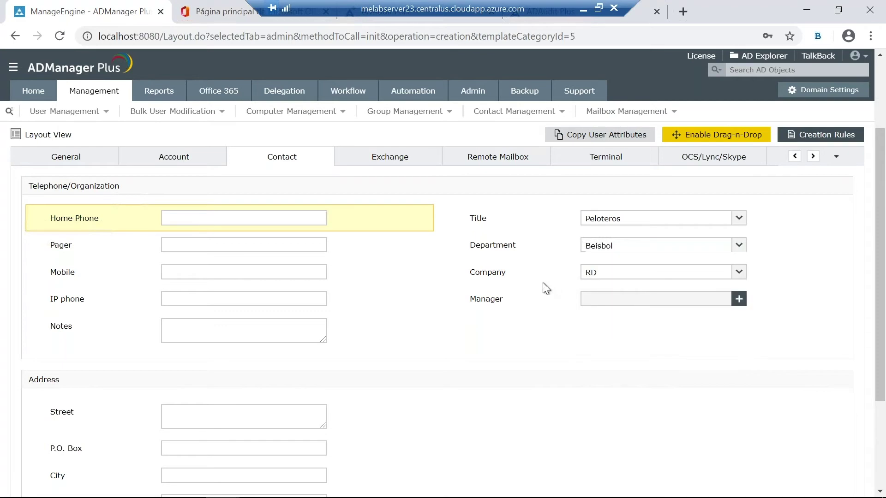
Step: Search 'dom' in the Country list and select Dominican Republic
scroll(484, 285, "down", 1)
scroll(392, 281, "down", 1)
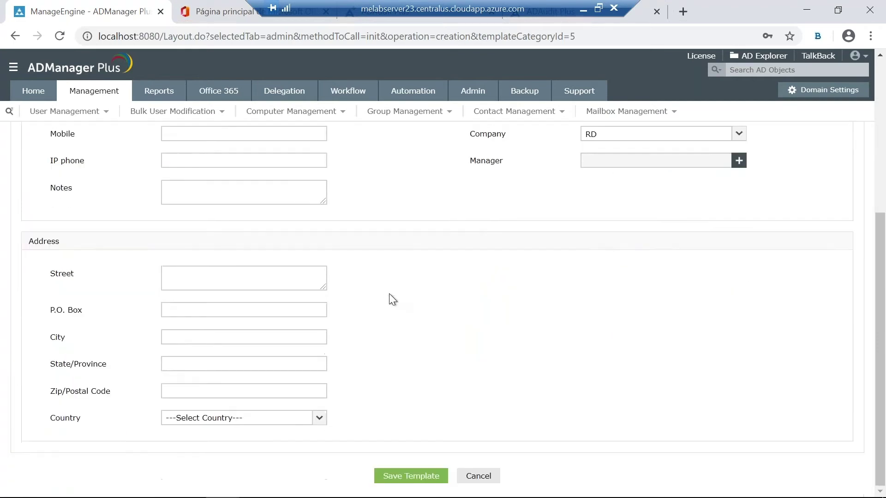
left_click(320, 417)
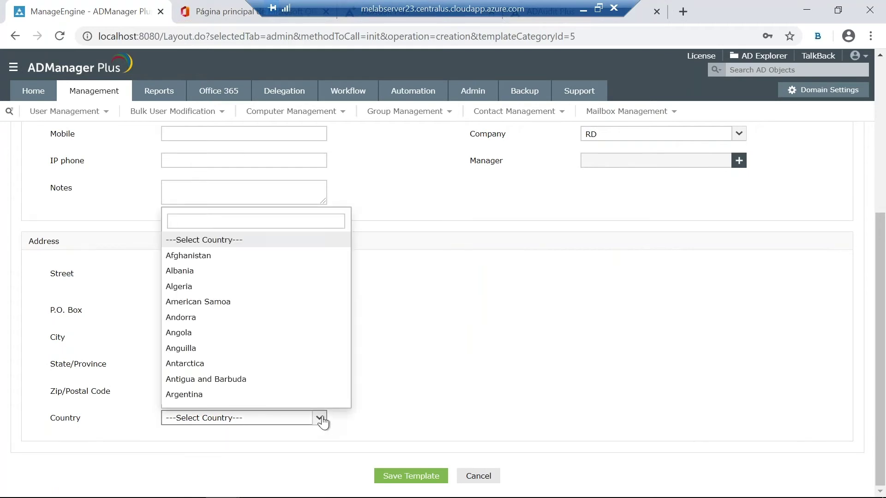
type("domo")
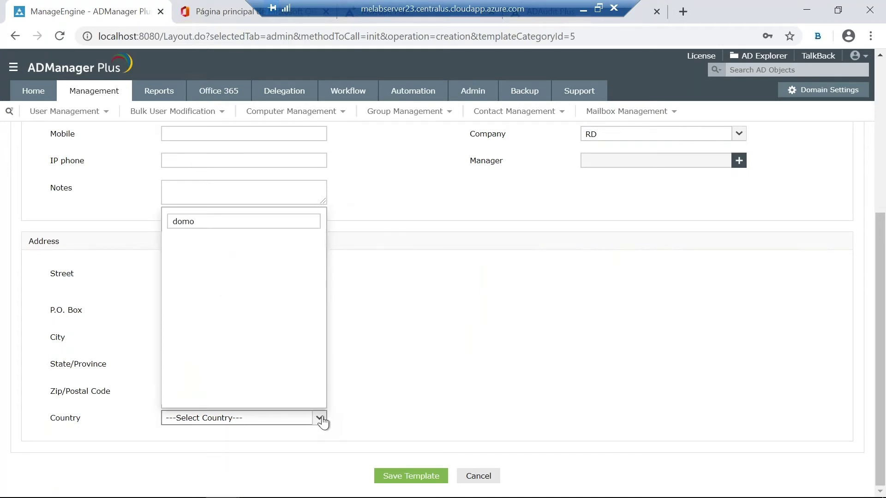
key("BackSpace")
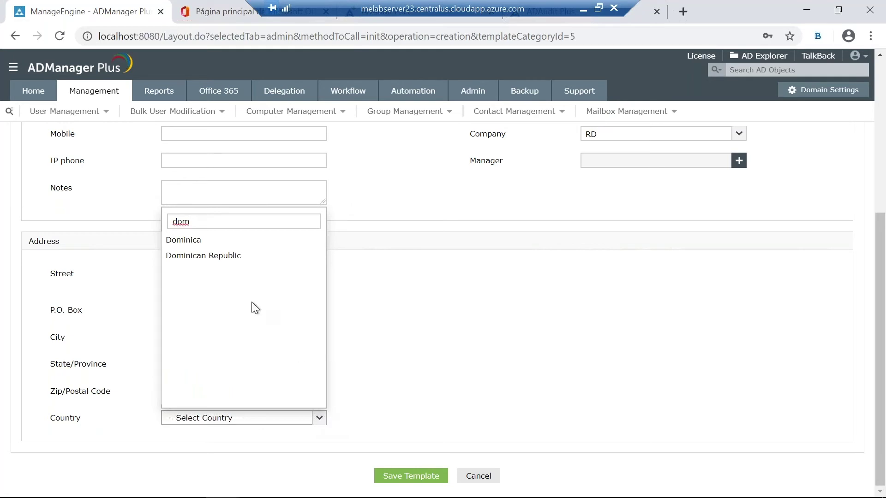
left_click(221, 257)
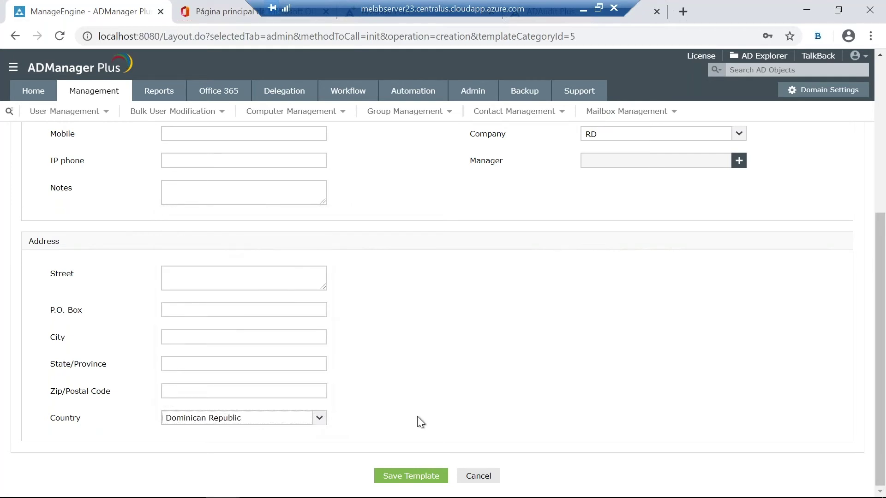
scroll(517, 419, "up", 3)
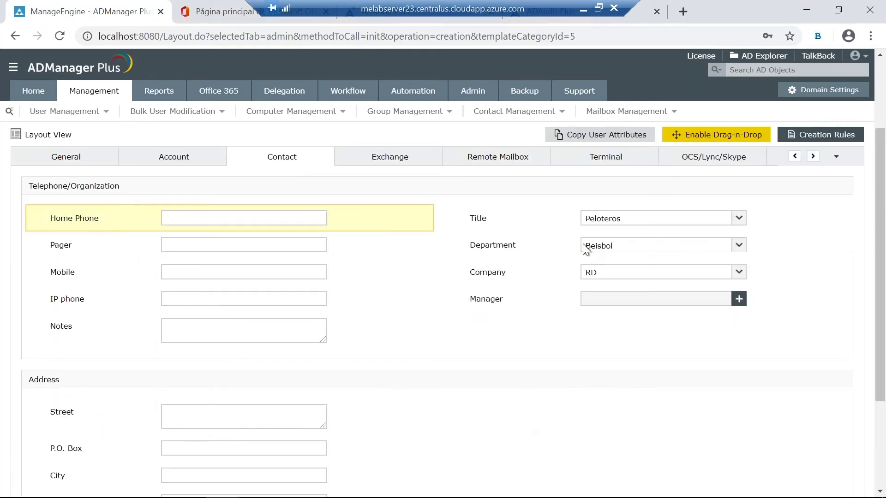
Step: Delete the Exchange tab from the Webinar RD template layout with Drag-n-Drop editing toggled on, then off
left_click(737, 132)
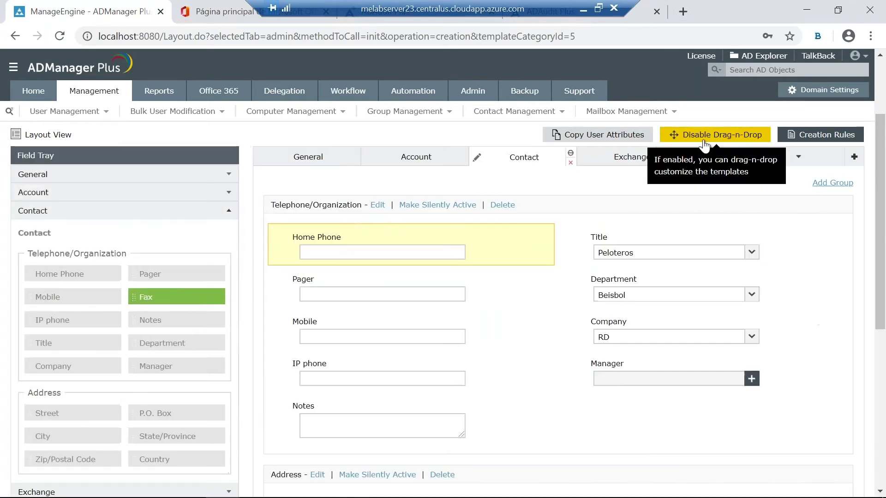
left_click(665, 159)
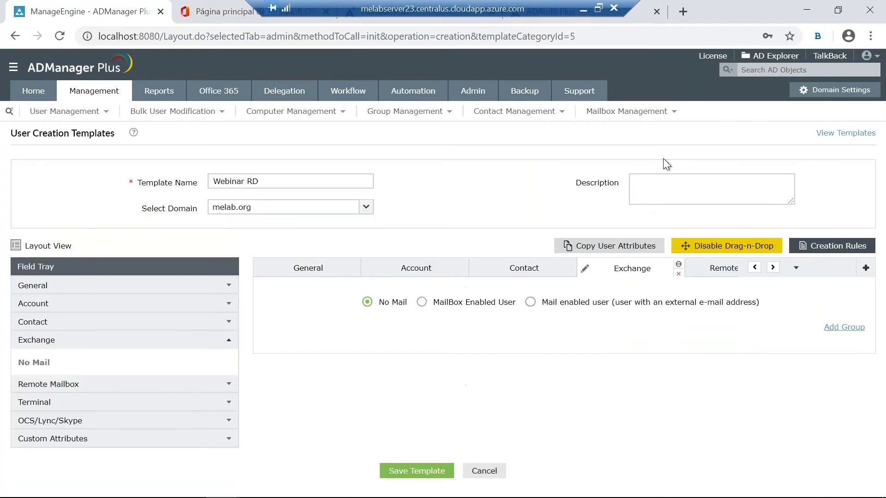
left_click(678, 273)
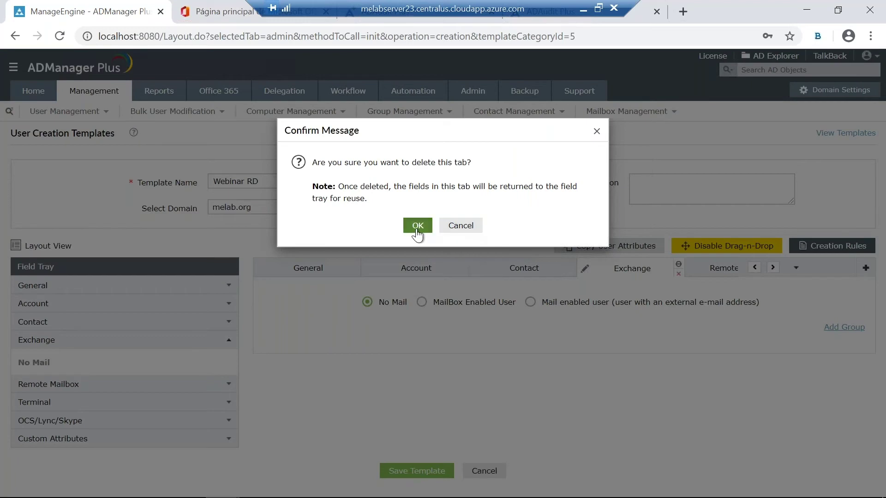
left_click(418, 226)
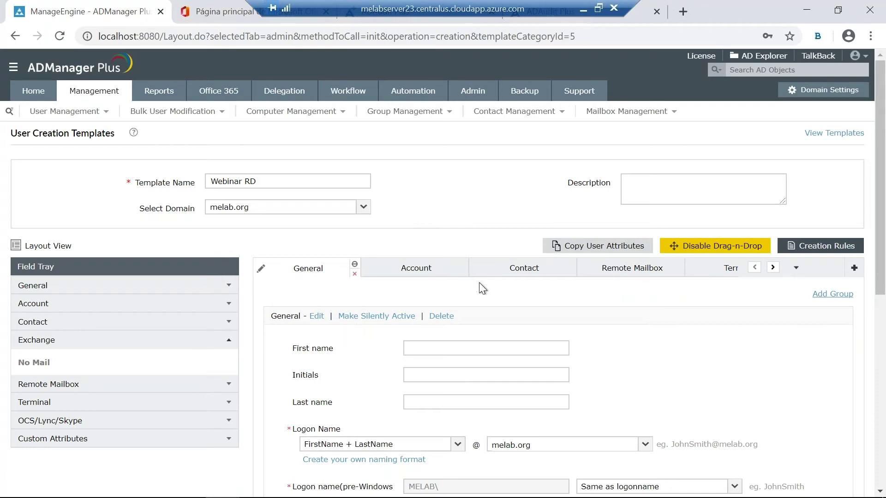
scroll(508, 314, "down", 1)
scroll(480, 314, "down", 1)
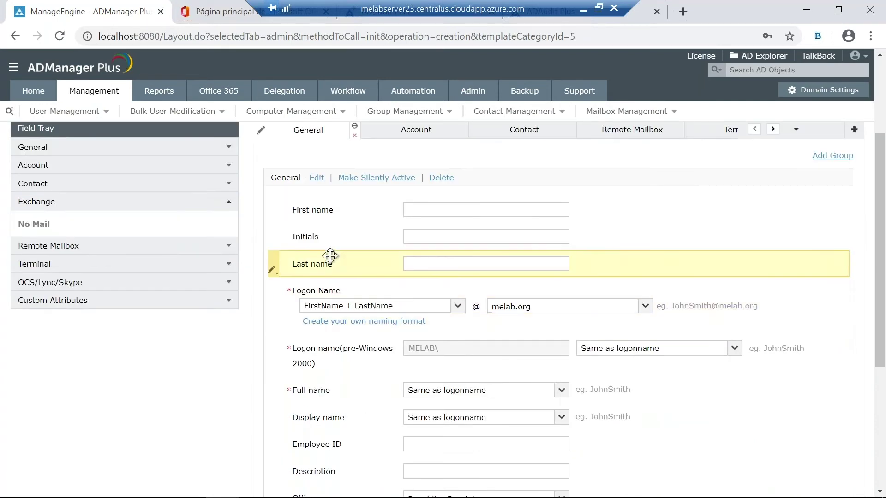
scroll(720, 221, "up", 2)
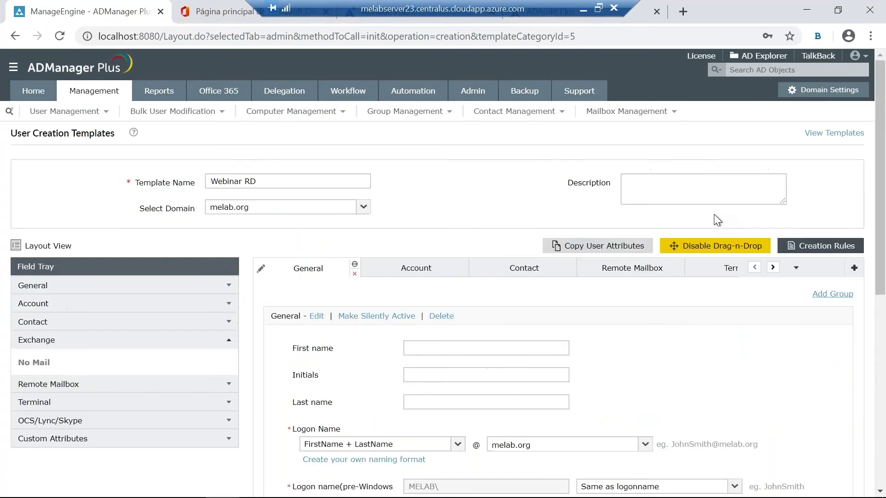
left_click(698, 249)
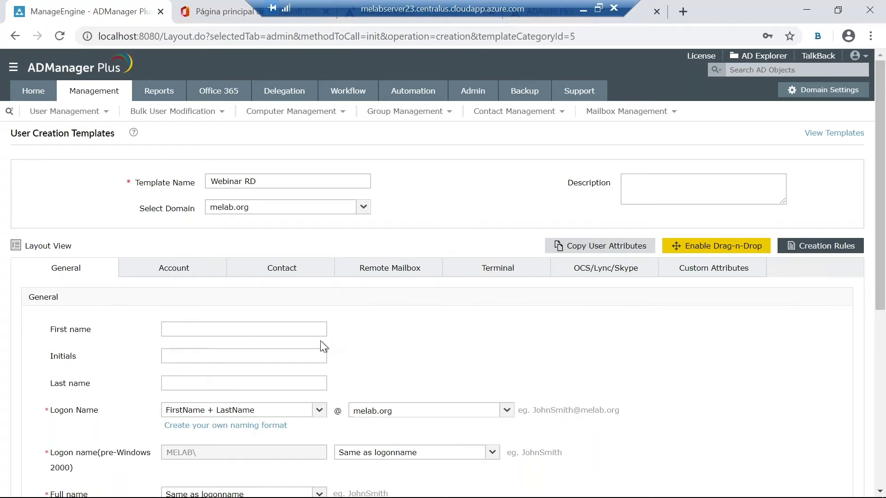
Step: Save the Webinar RD template using Save Template at the bottom of the form
scroll(331, 345, "down", 3)
scroll(366, 294, "up", 3)
scroll(434, 361, "down", 7)
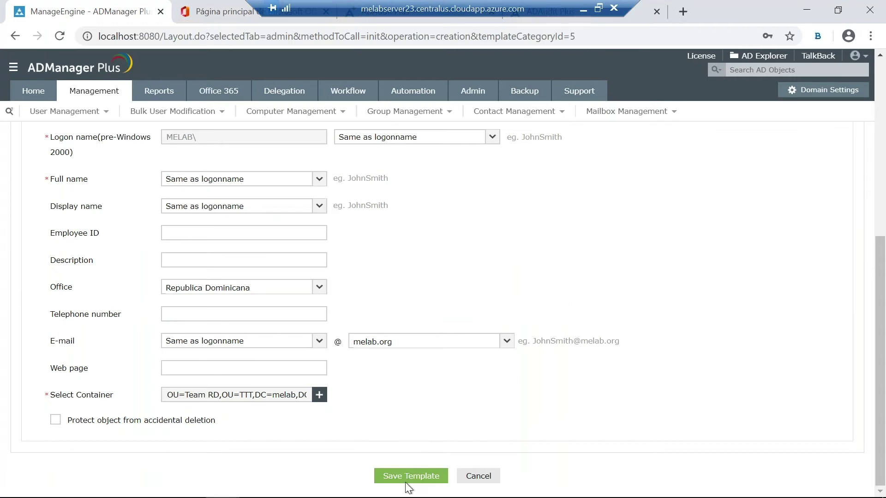
left_click(407, 478)
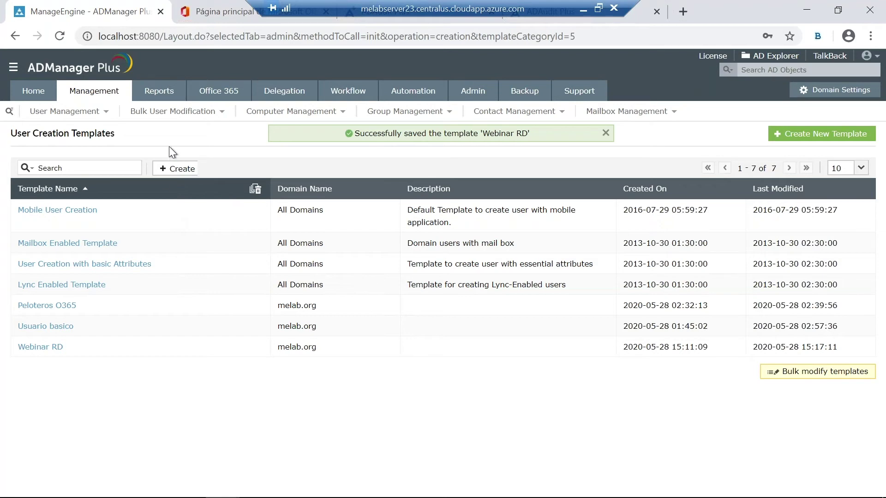
Step: From the Management page, start Create Single User with the Webinar RD template applied
left_click(100, 97)
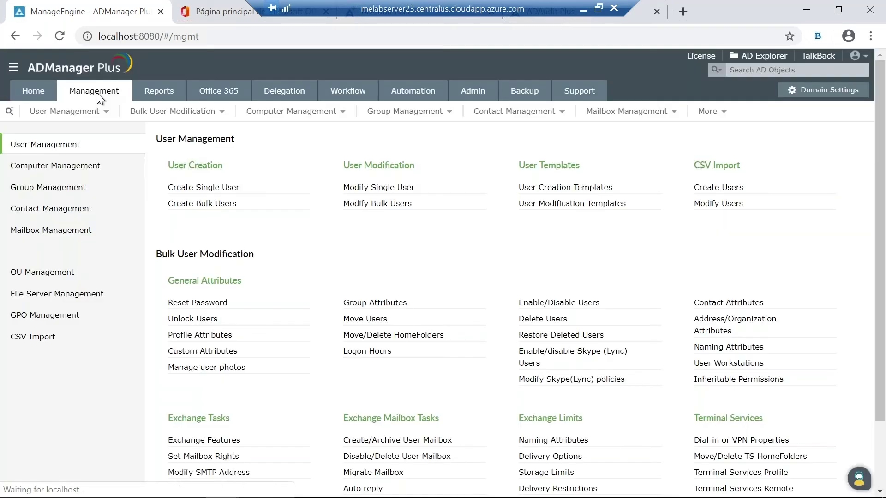
left_click(176, 111)
left_click(347, 366)
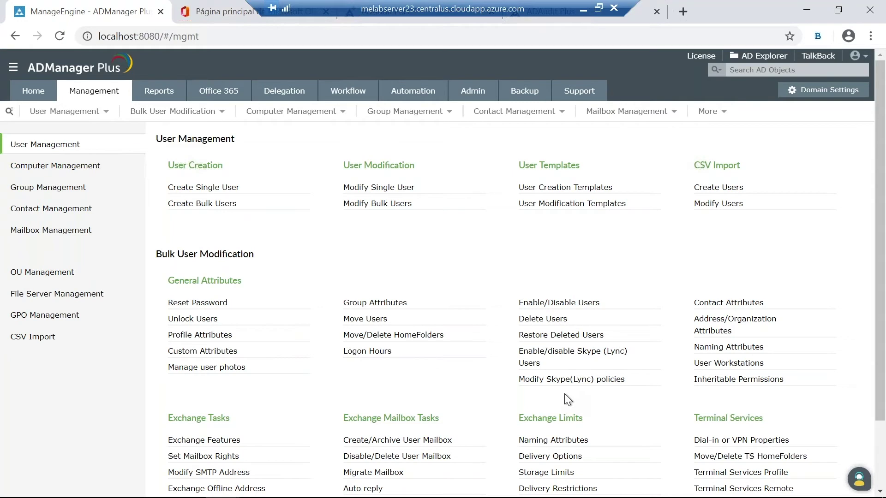
left_click(204, 187)
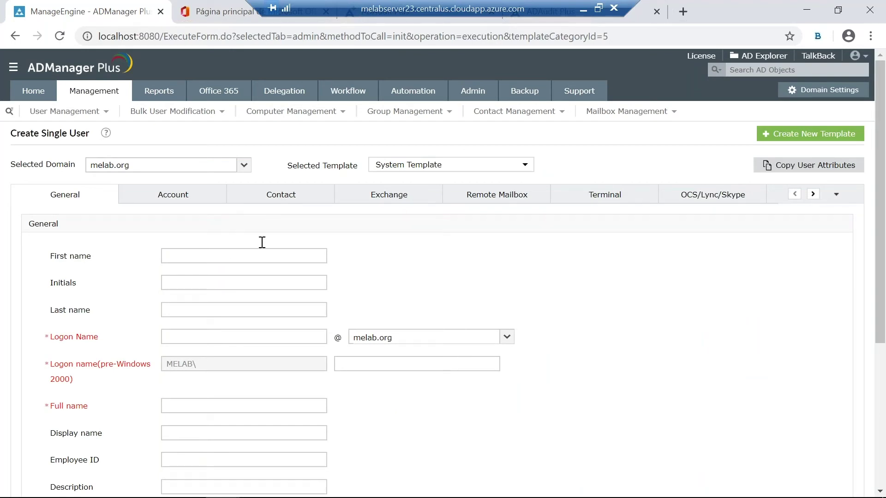
left_click(434, 170)
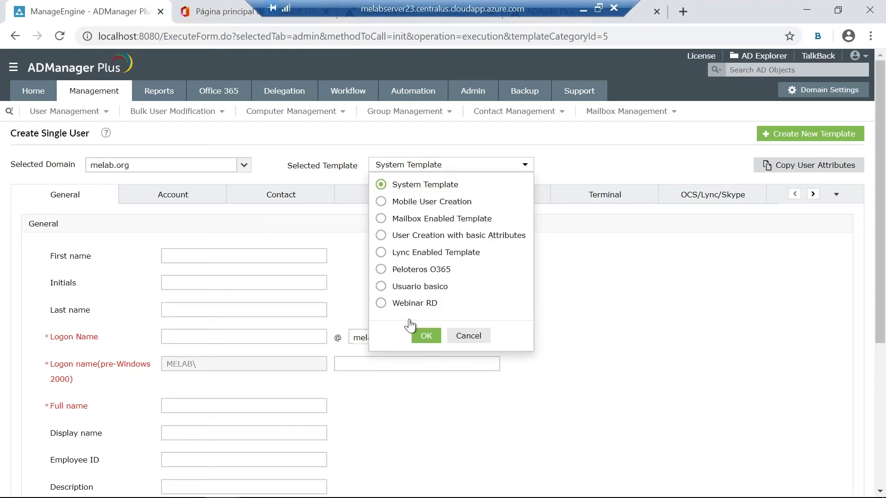
left_click(379, 303)
left_click(426, 336)
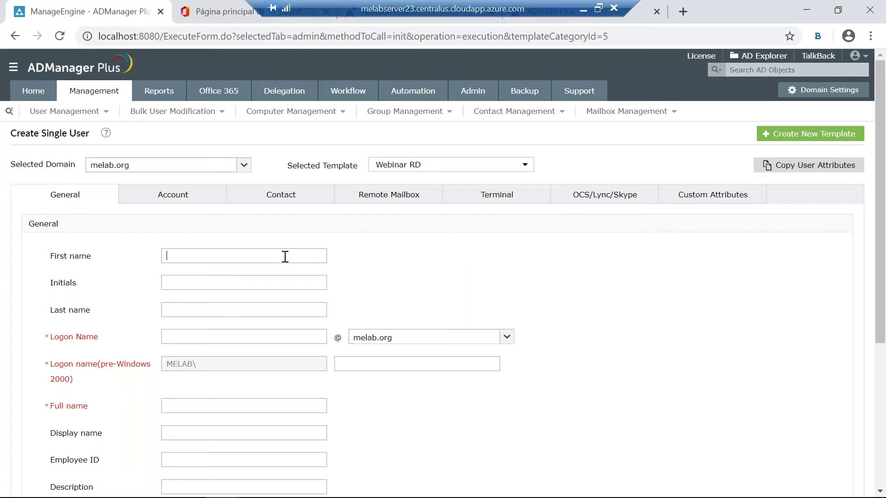
Step: Enter the new user's first name in the General tab, correcting the typos
mouse_move(873, 495)
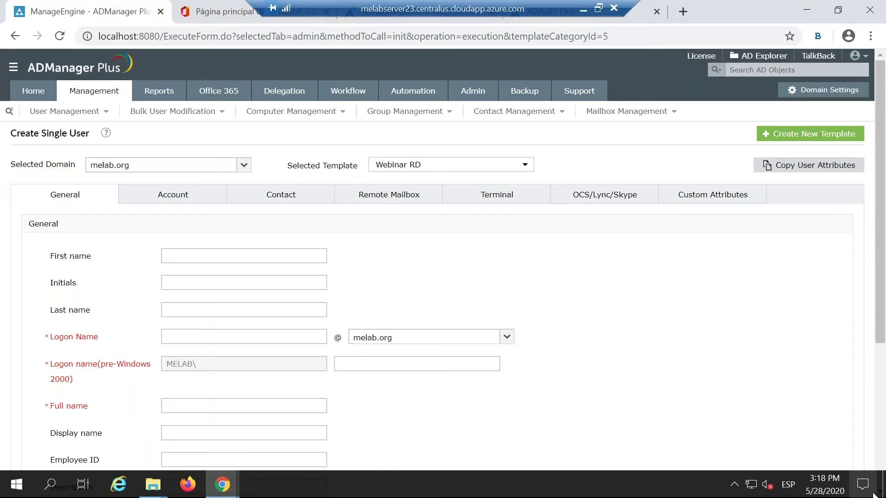
type("RAfel")
key("BackSpace")
type("a")
key("BackSpace")
key("Delete")
type("Rafel")
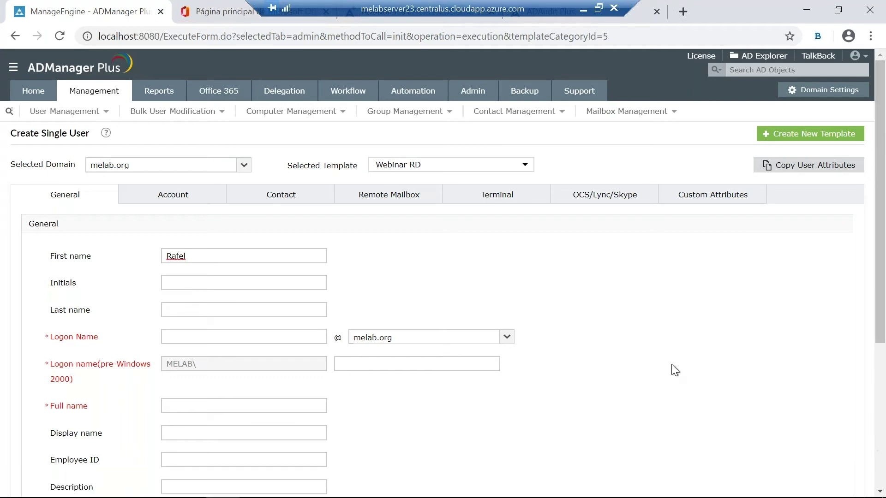
Step: Enter the user's last name, review the auto-filled fields, then switch to Active Directory Users and Computers
left_click(186, 314)
type("Dever")
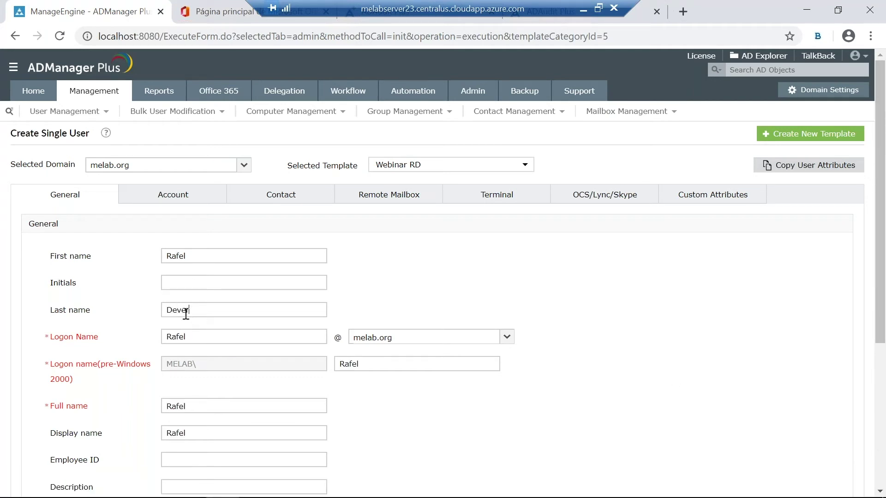
type("s")
scroll(371, 386, "down", 1)
scroll(253, 299, "down", 1)
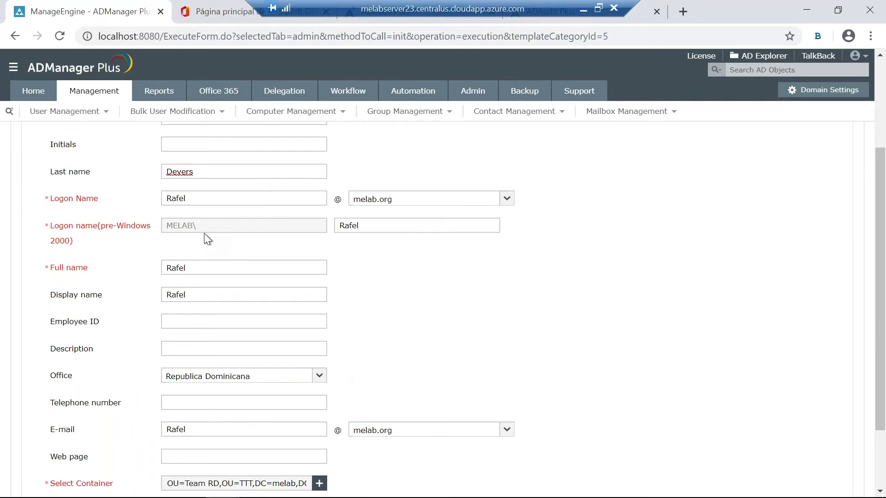
scroll(204, 233, "up", 1)
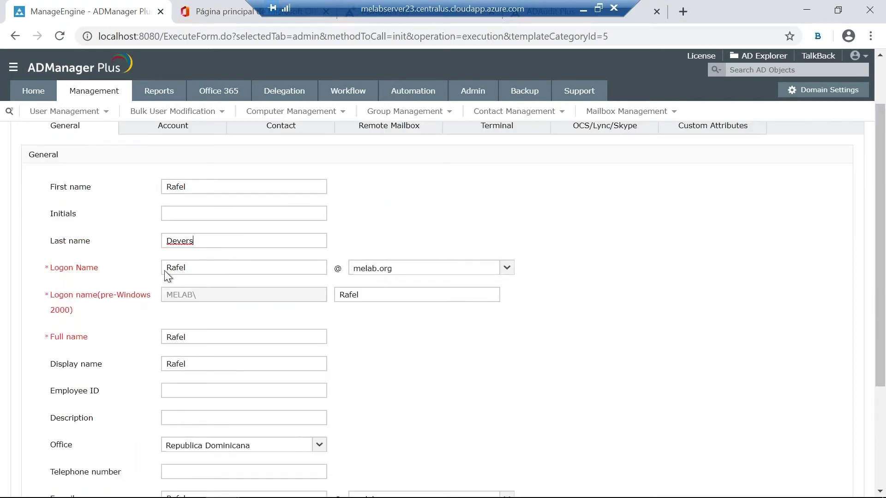
scroll(254, 349, "down", 2)
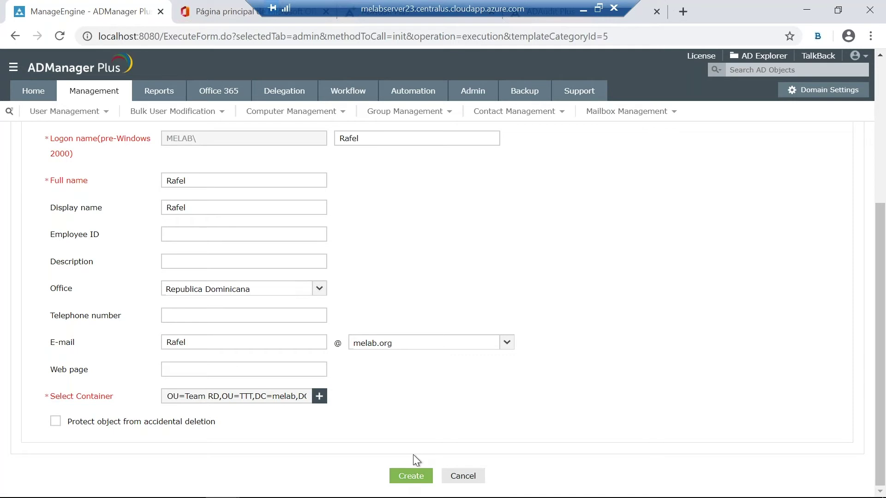
key("alt+Tab")
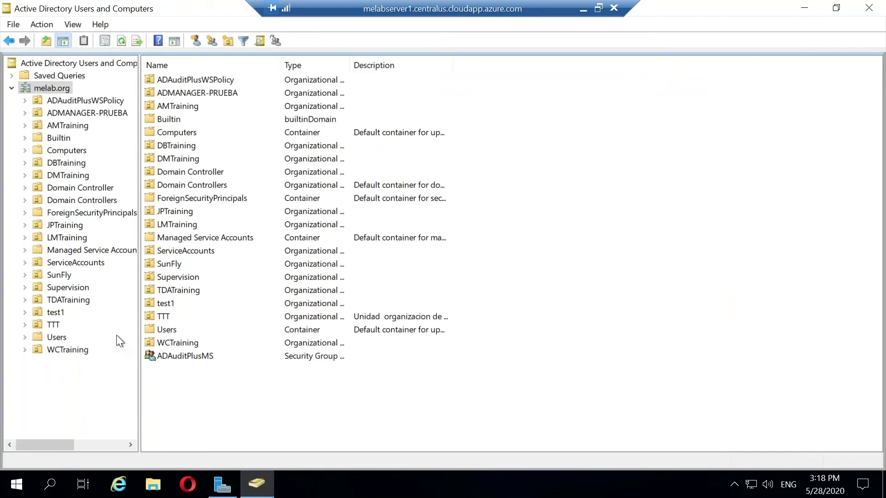
Step: In ADUC, expand TTT and check the users in the Team RD OU, then return to the form
left_click(24, 324)
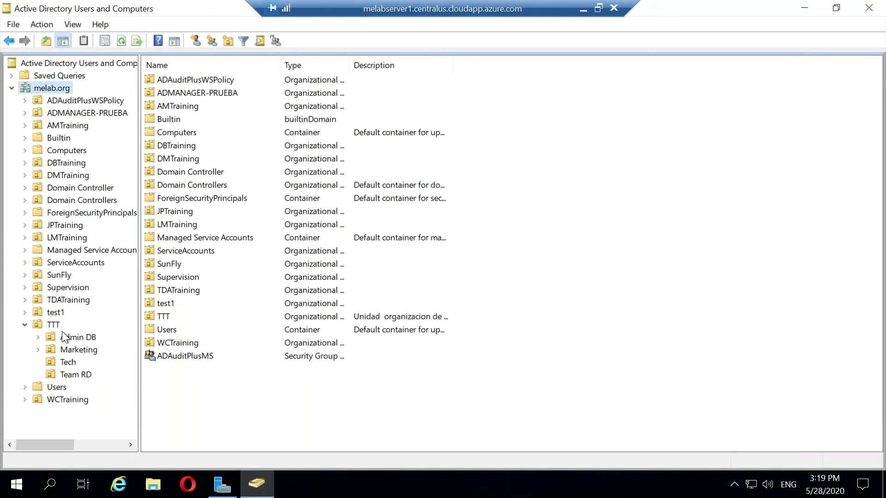
left_click(71, 377)
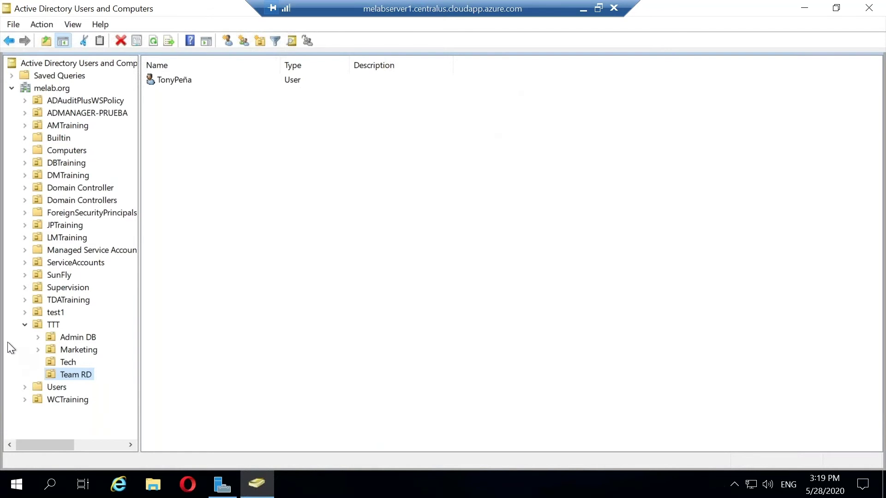
key("alt+Tab")
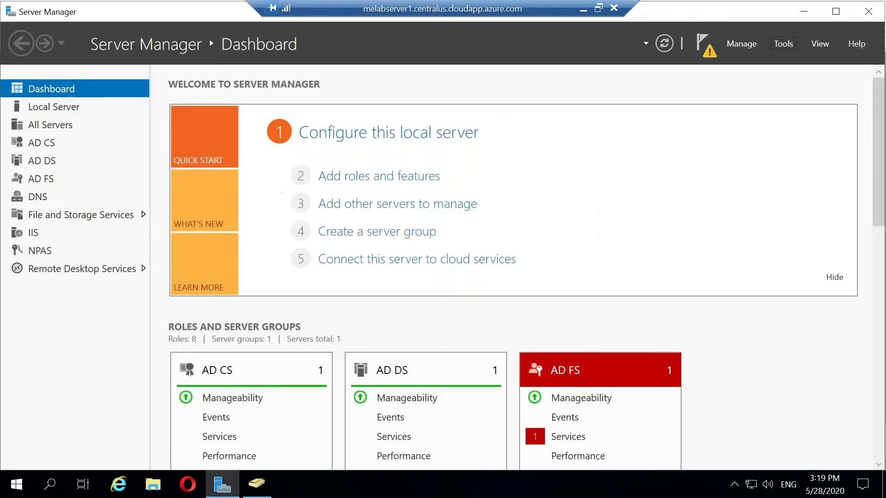
key("alt+Tab")
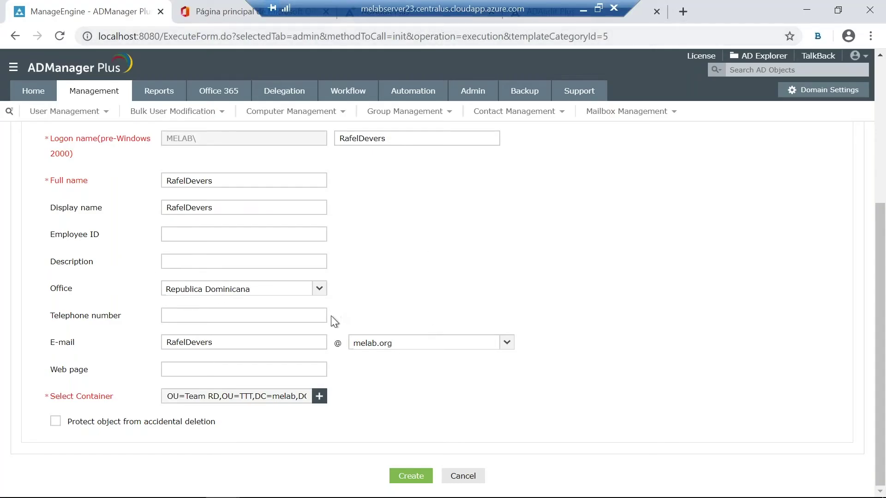
Step: Create the new user account in OU=Team RD
left_click(409, 476)
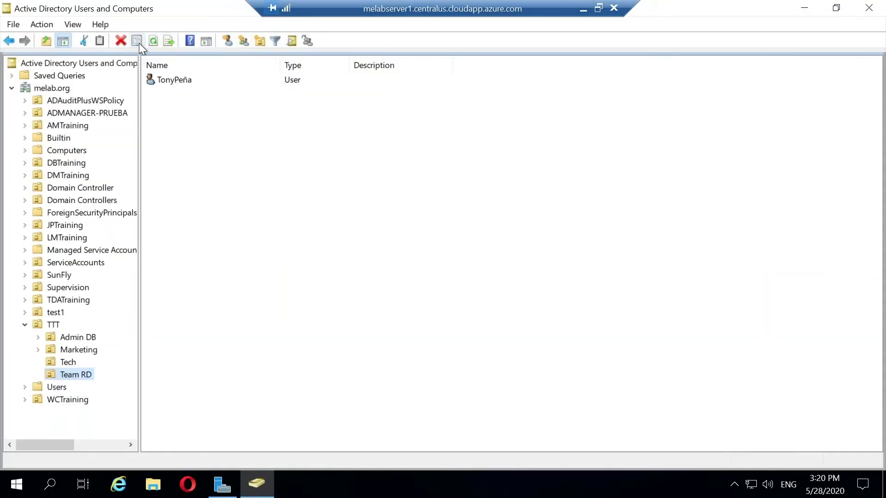
Step: Refresh Team RD in ADUC to confirm it now lists four users
left_click(153, 41)
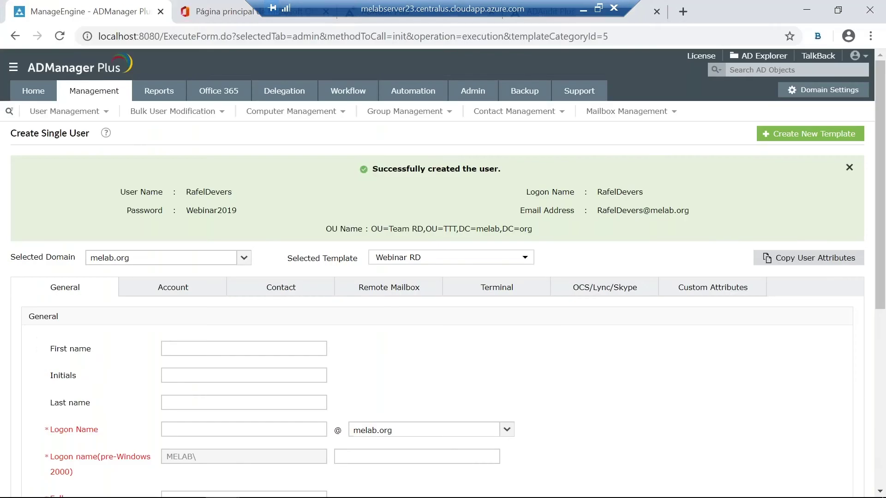
Step: Open the User Creation Templates list from the Management tab
left_click(86, 92)
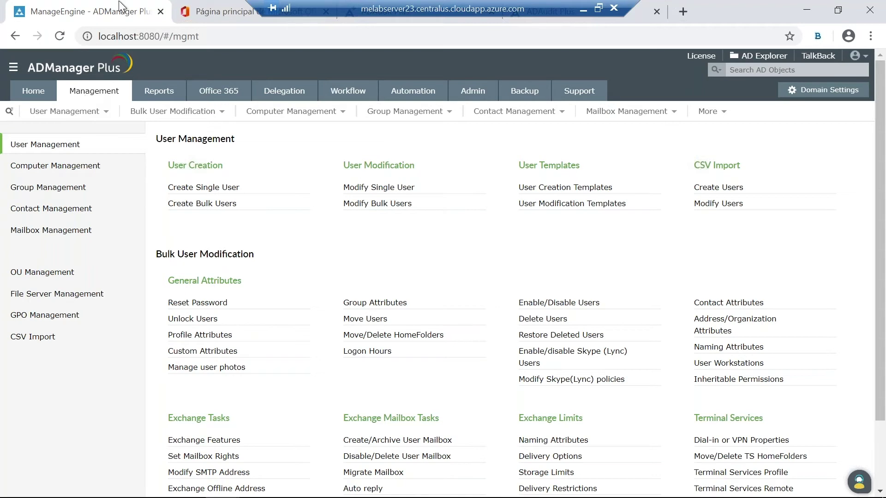
left_click(528, 196)
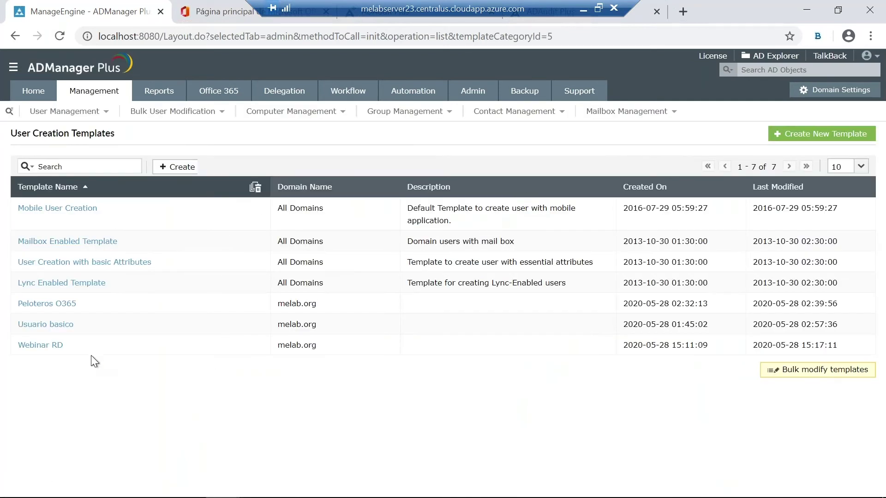
Step: Open the Peloteros O365 template and review its Account and Contact settings
left_click(56, 310)
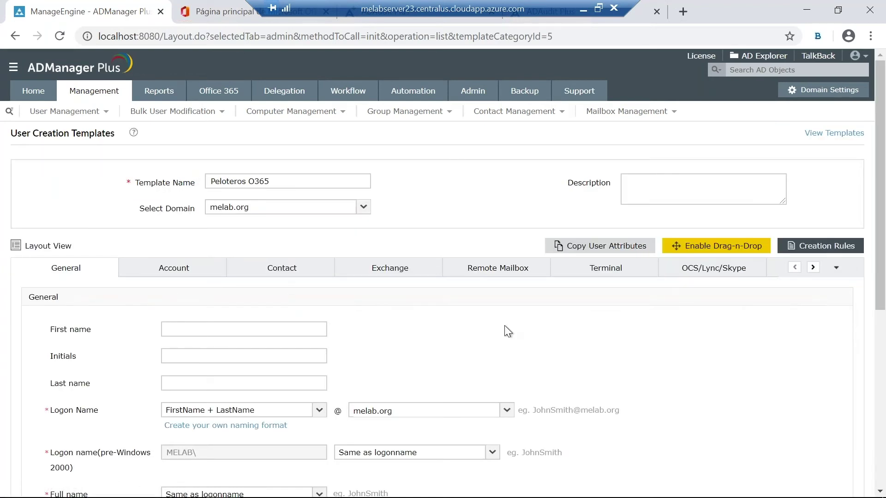
scroll(422, 319, "down", 3)
scroll(415, 219, "up", 3)
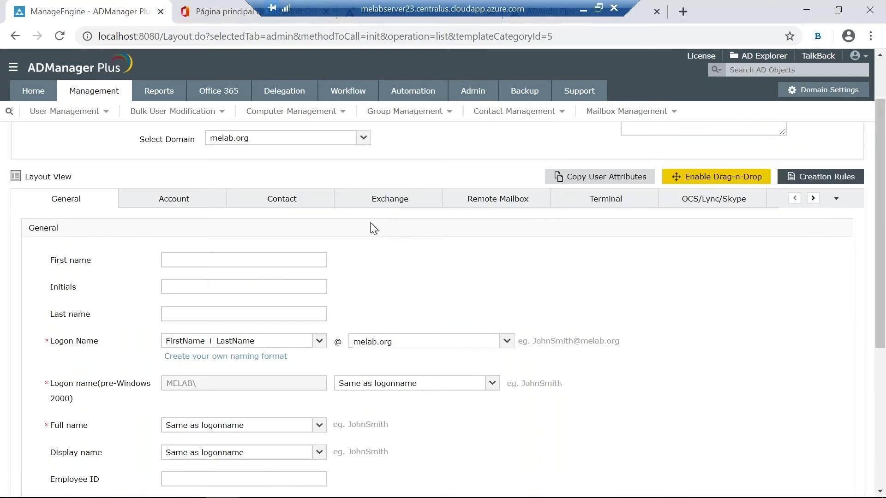
scroll(303, 316, "down", 1)
scroll(180, 305, "down", 4)
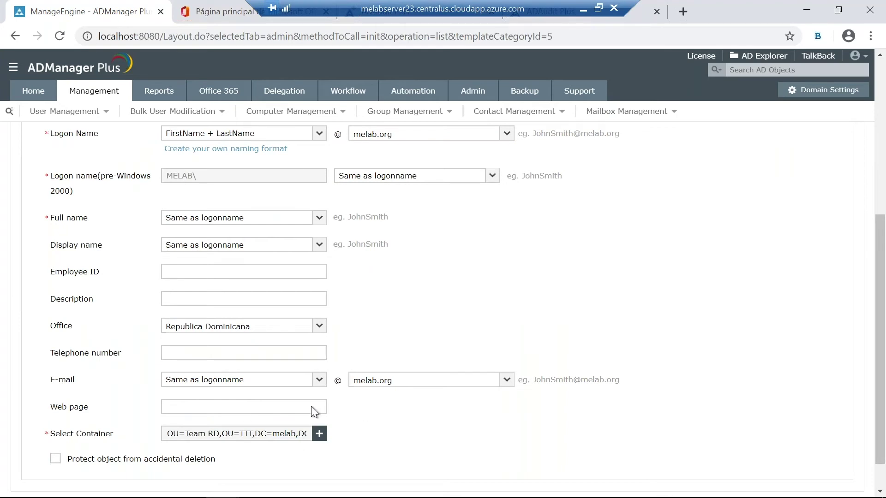
scroll(235, 262, "up", 1)
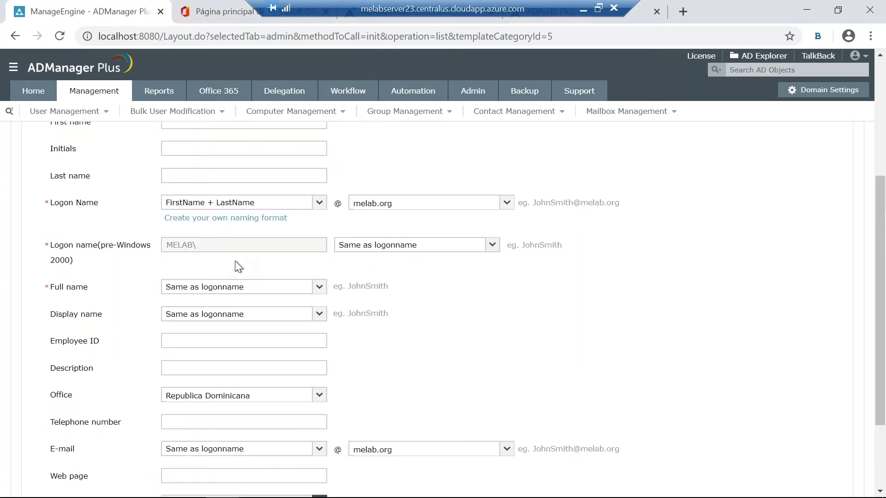
scroll(233, 261, "up", 2)
left_click(169, 203)
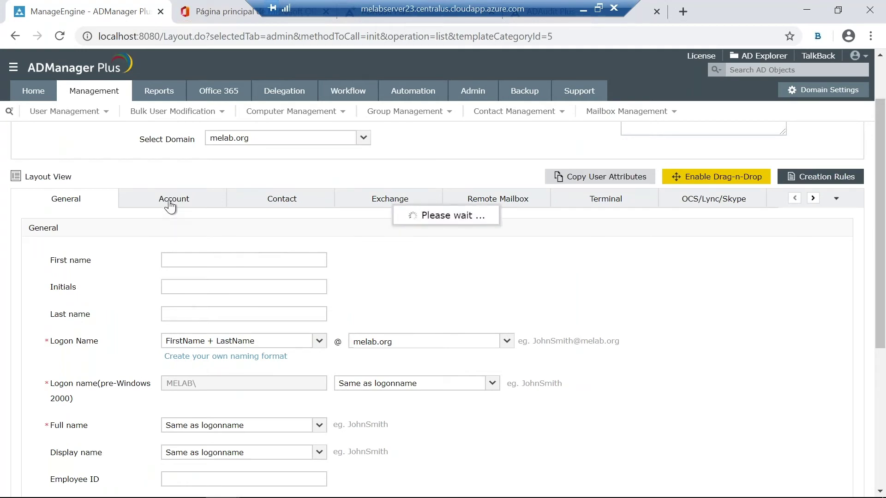
left_click(295, 203)
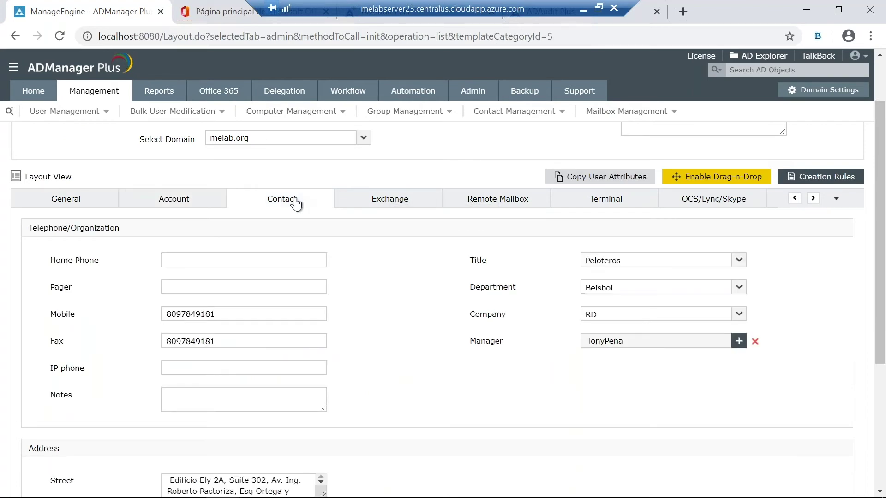
Step: Browse the template's Exchange, Terminal, OCS/Lync/Skype and Custom Attributes sections, then return to Management
left_click(812, 199)
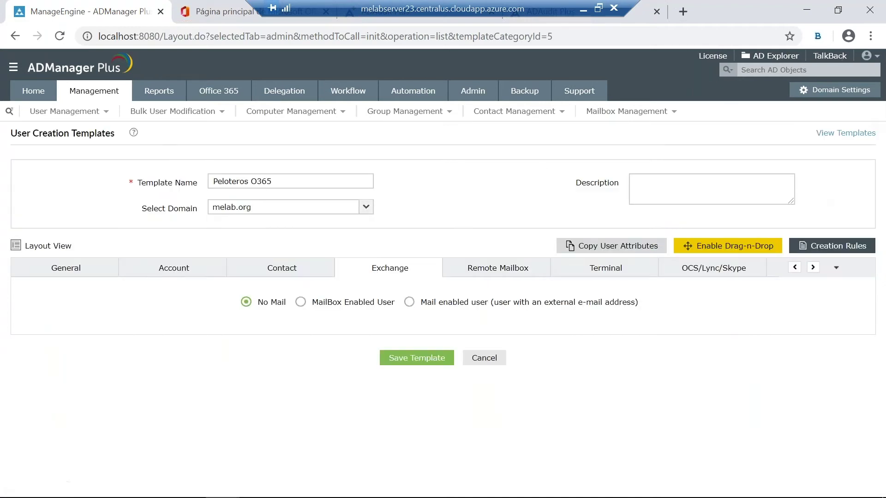
left_click(813, 272)
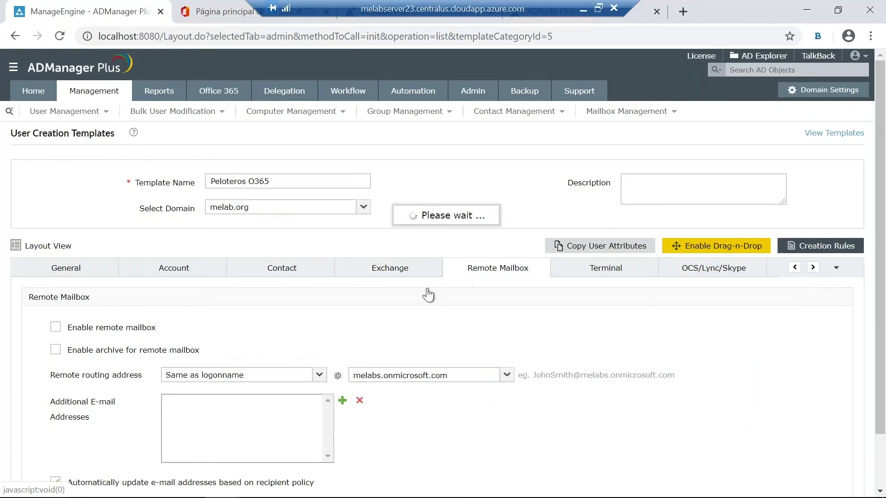
left_click(813, 272)
left_click(812, 272)
left_click(813, 273)
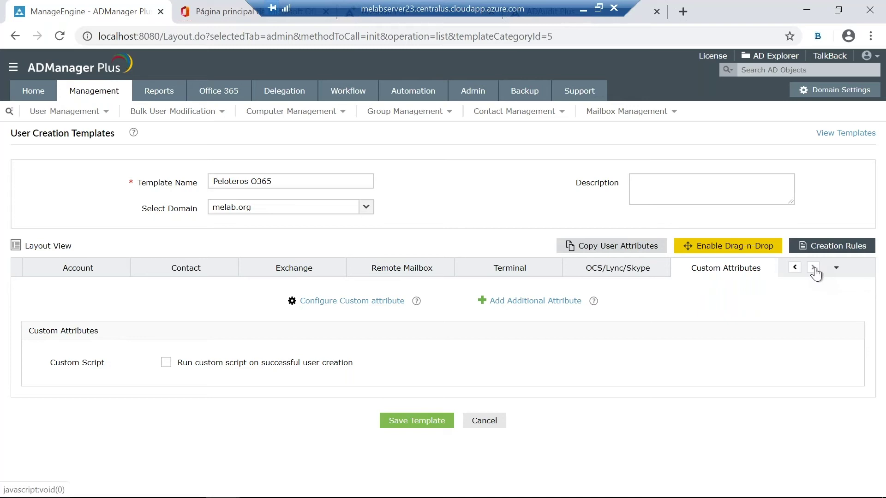
left_click(629, 272)
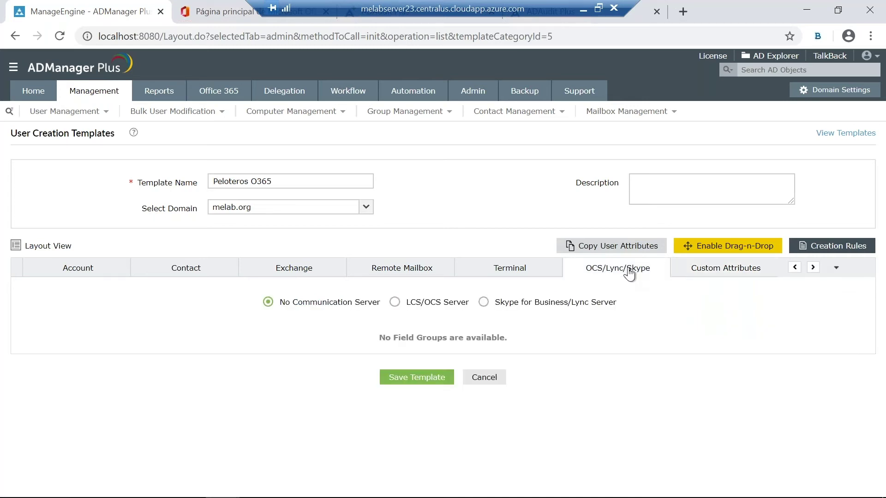
left_click(741, 274)
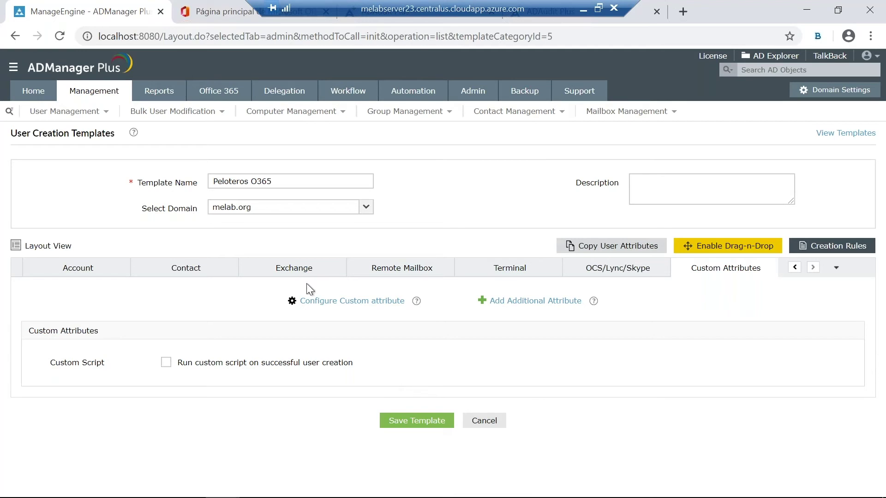
left_click(111, 95)
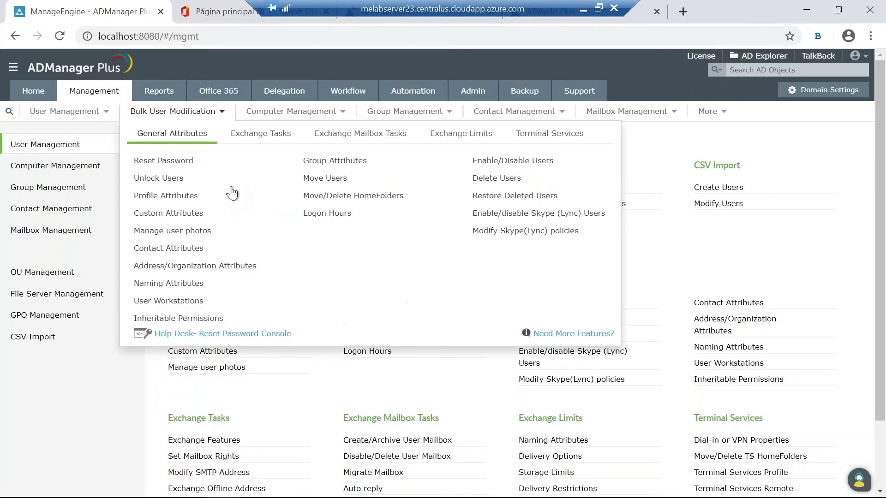
Step: From the Office 365 tab, open the admin center's Usuarios > Usuarios activos list
left_click(223, 14)
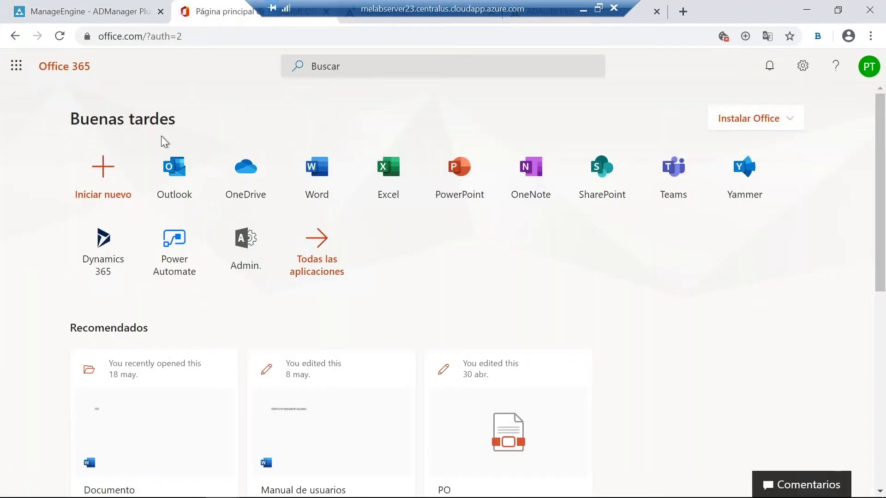
left_click(254, 255)
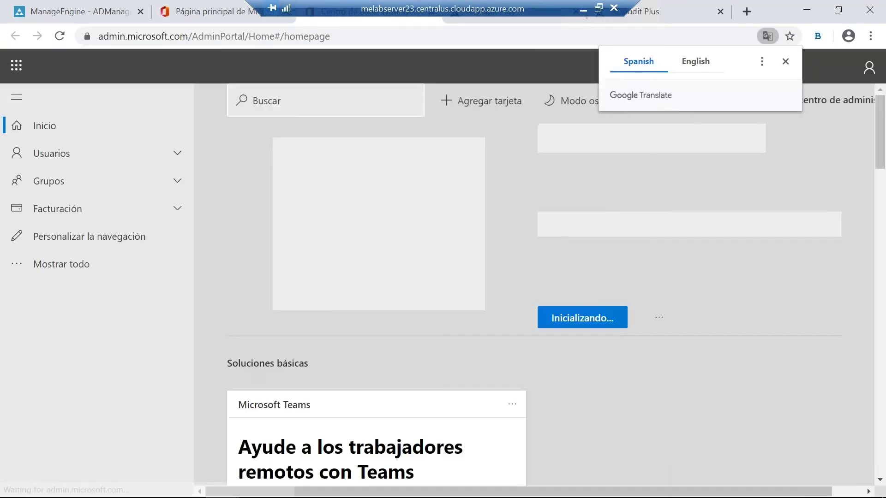
left_click(54, 155)
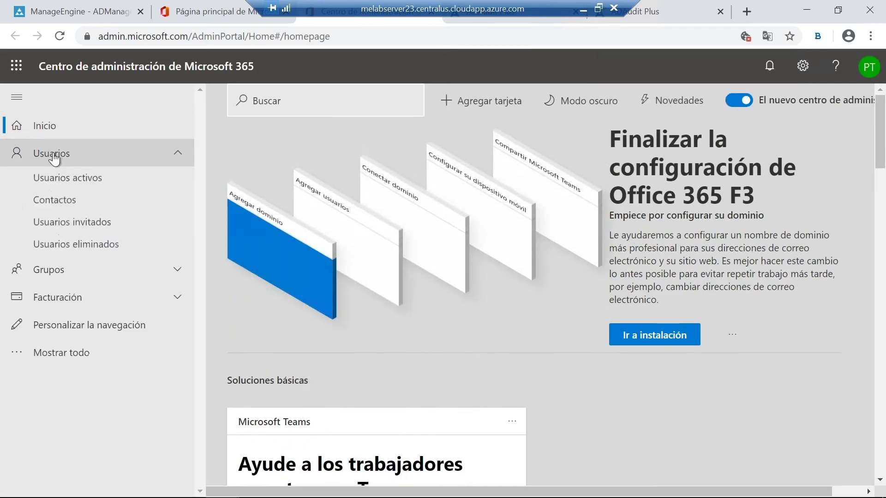
left_click(65, 181)
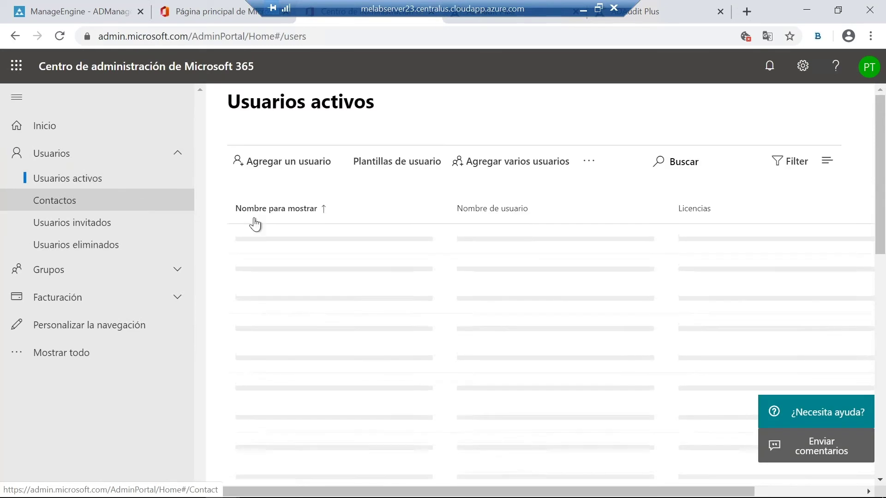
scroll(291, 254, "down", 3)
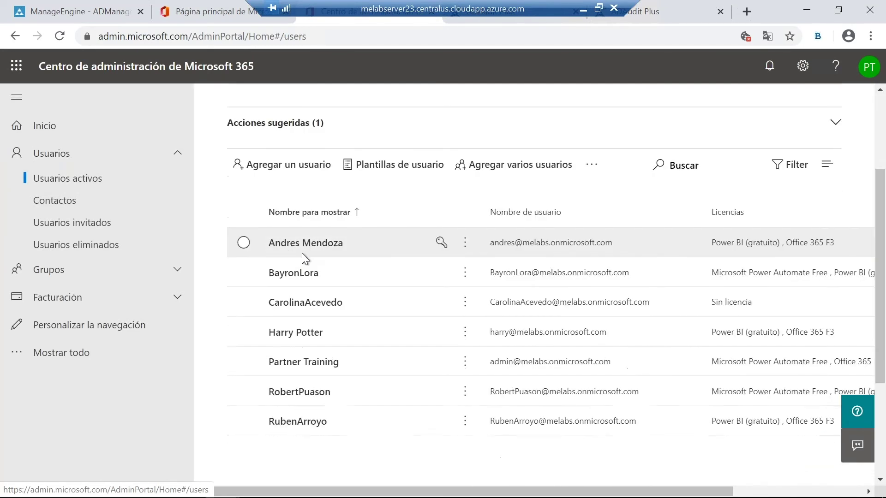
scroll(314, 249, "down", 1)
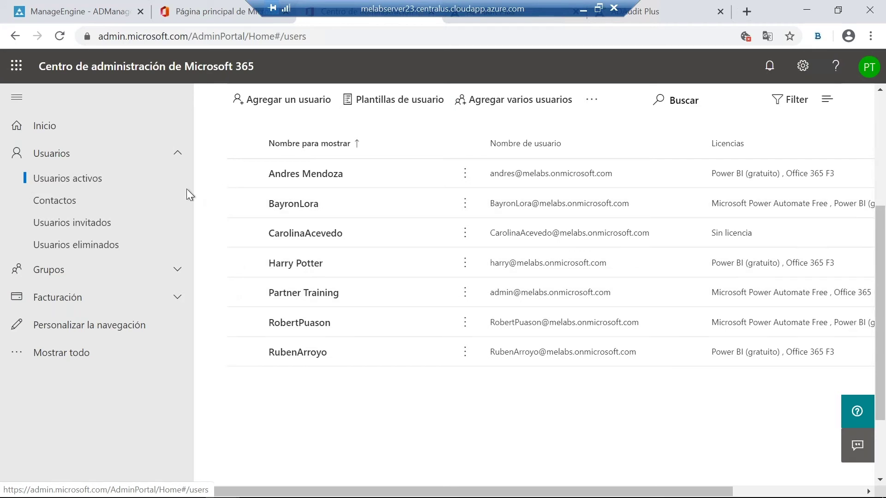
Step: Back in ADManager Plus, start a single new user from the Peloteros O365 template
left_click(61, 11)
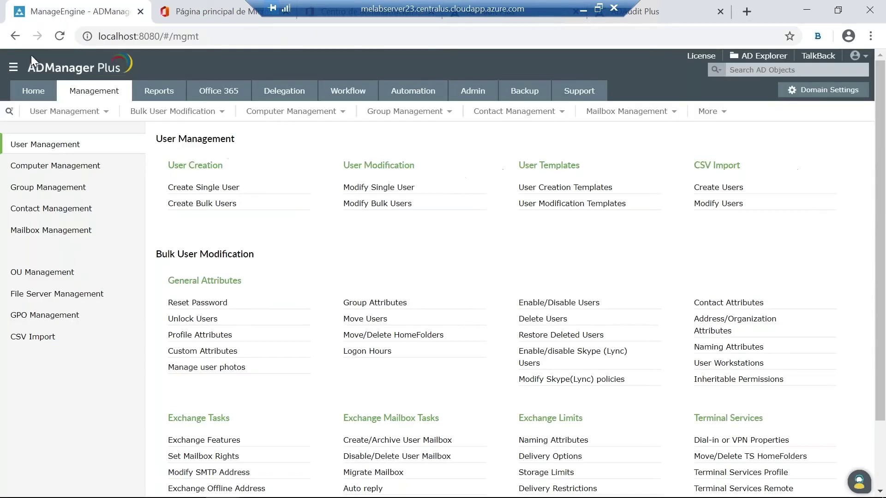
left_click(220, 190)
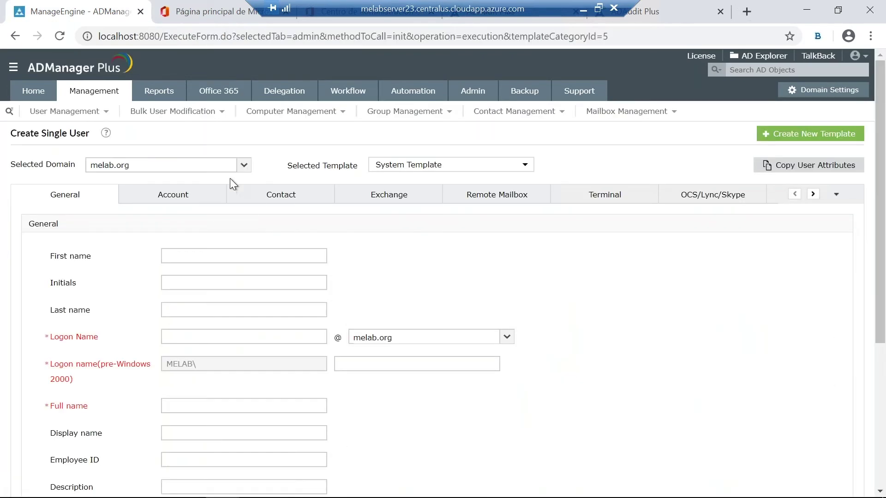
left_click(399, 170)
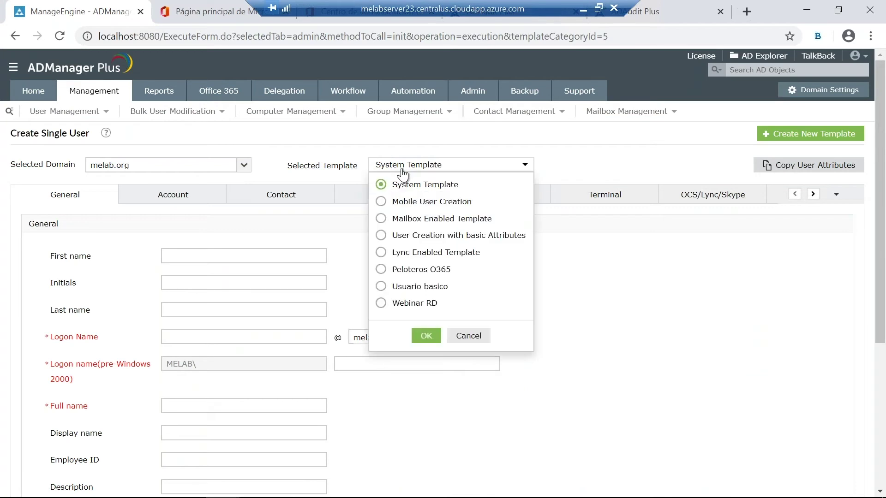
left_click(380, 269)
left_click(422, 337)
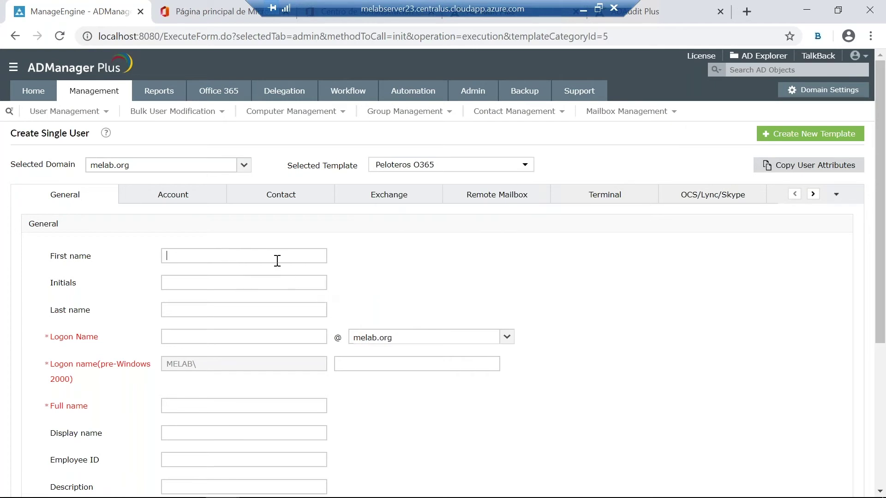
type("Ja")
key("BackSpace")
key("BackSpace")
type("Alex")
left_click(182, 313)
type("Colome")
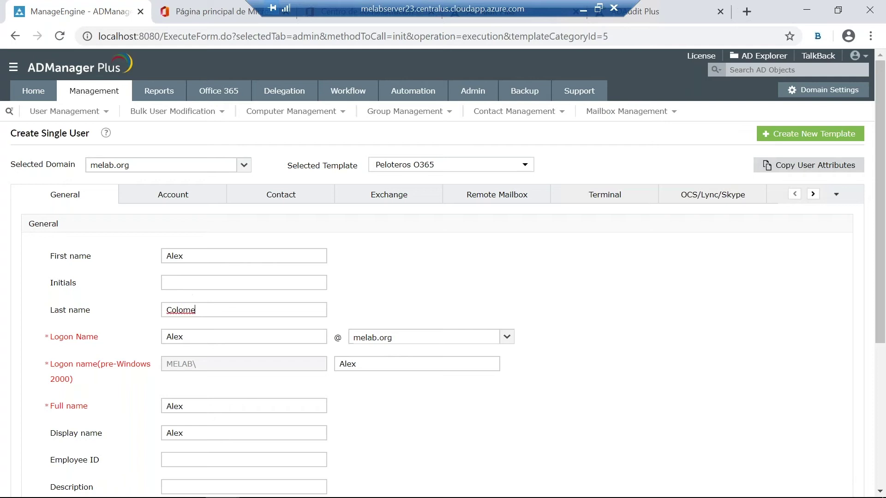
scroll(228, 305, "down", 3)
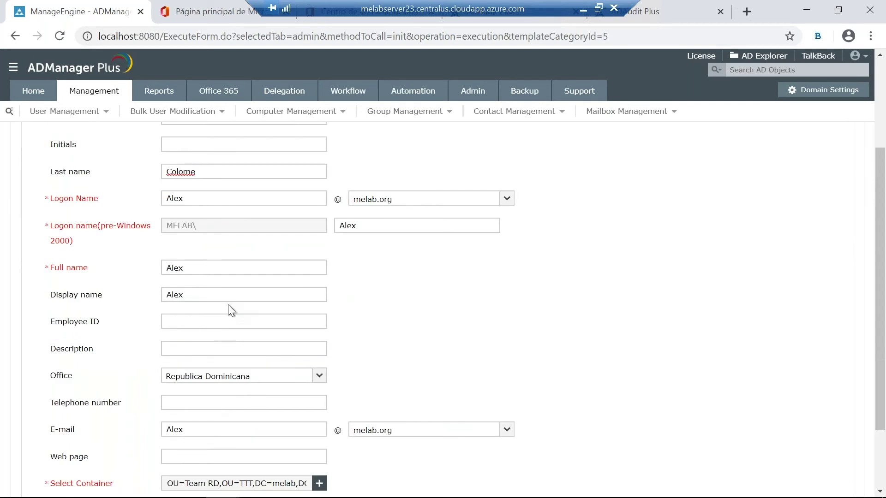
scroll(226, 306, "down", 2)
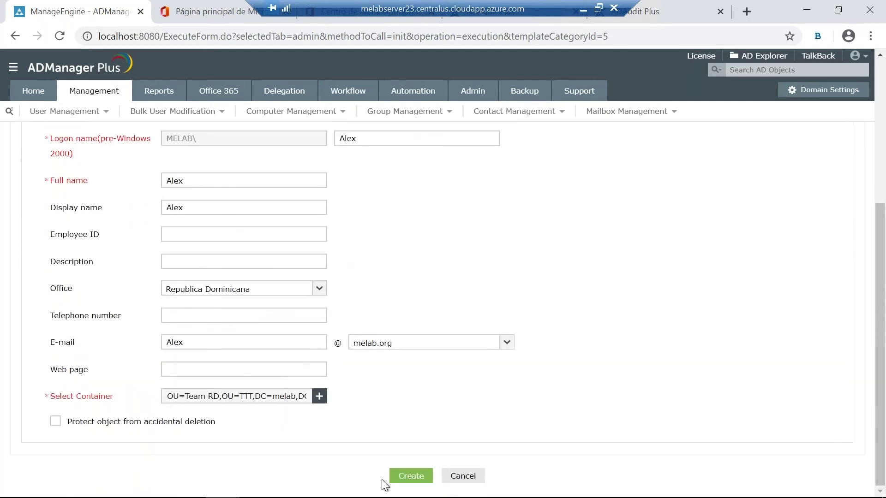
scroll(268, 275, "up", 5)
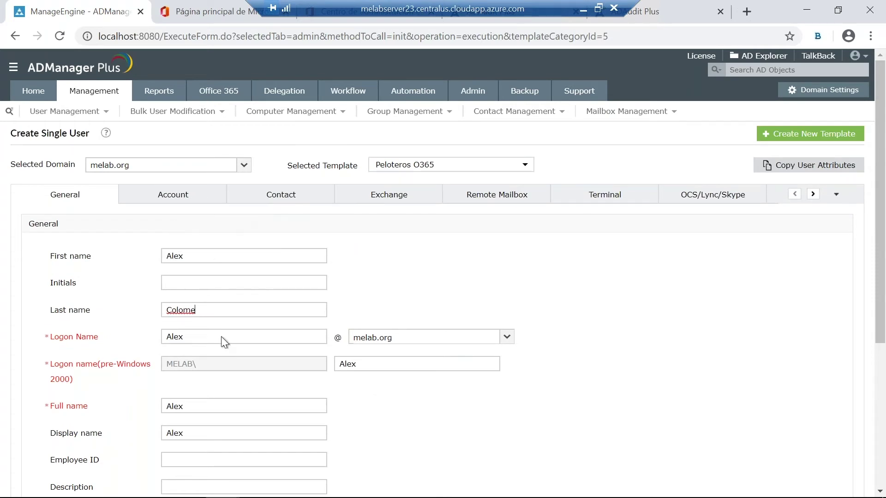
scroll(243, 352, "down", 5)
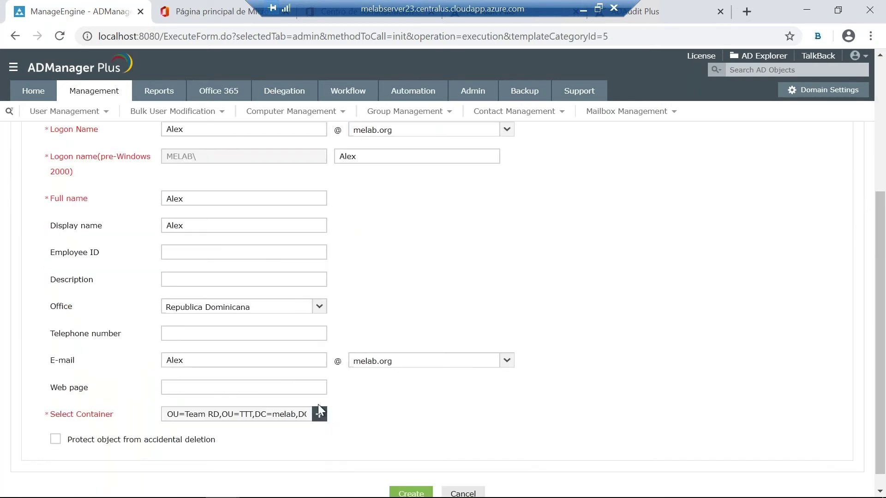
left_click(398, 490)
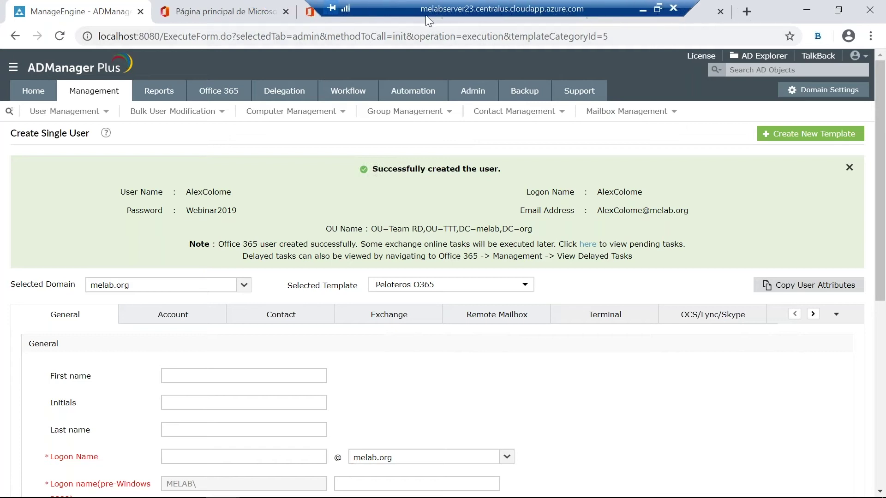
Step: Switch to the Microsoft 365 admin center tab to check the new account
left_click(367, 15)
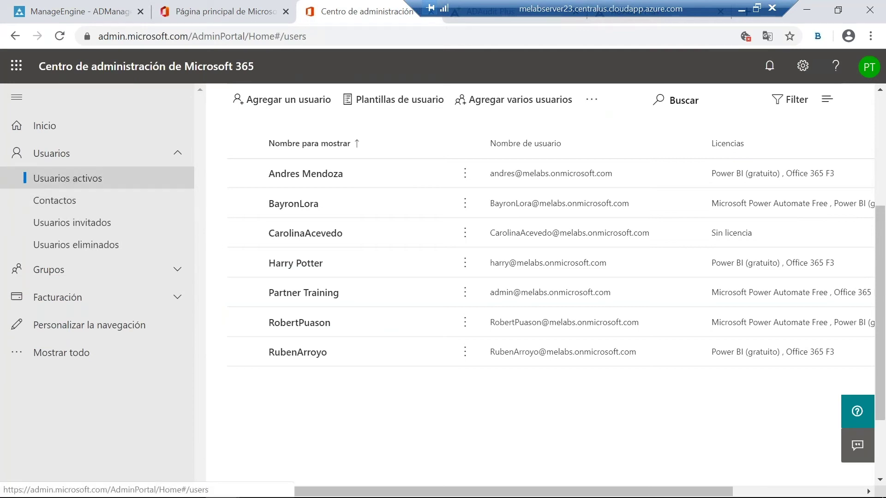
Step: Refresh the Active users list and scroll right to the Licencias column
left_click(60, 155)
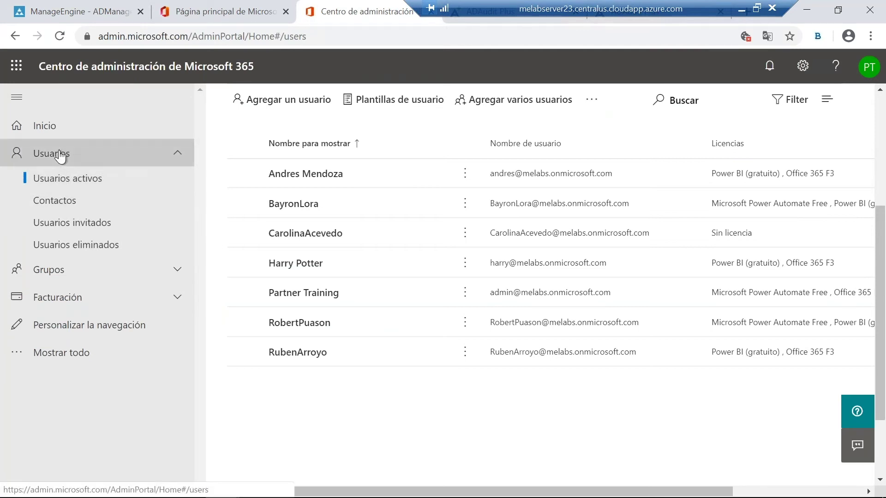
left_click(113, 153)
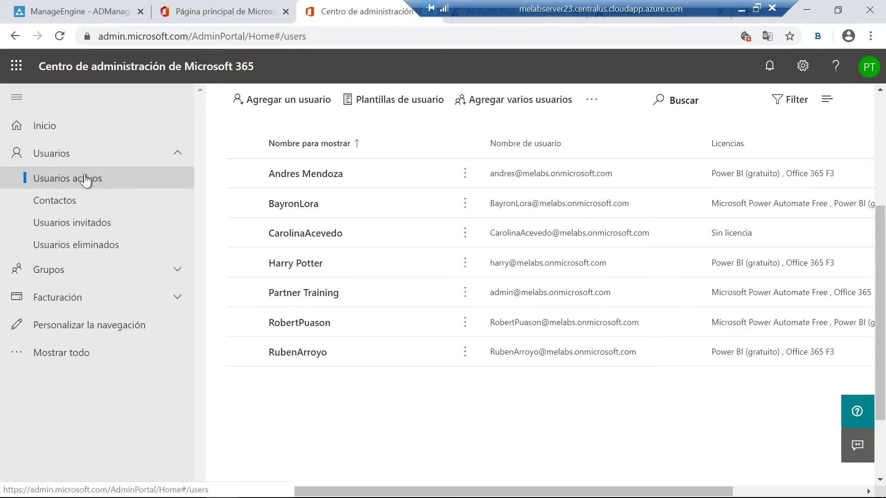
left_click(61, 37)
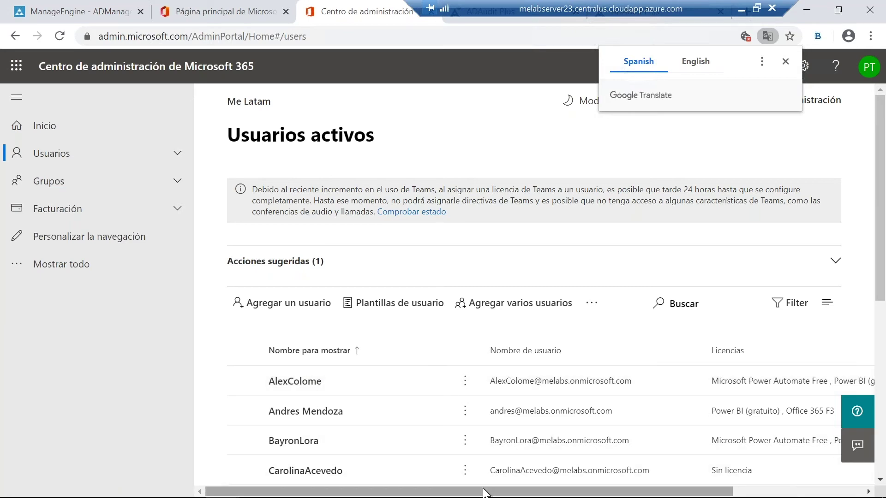
left_click(507, 494)
left_click_drag(507, 494, 638, 494)
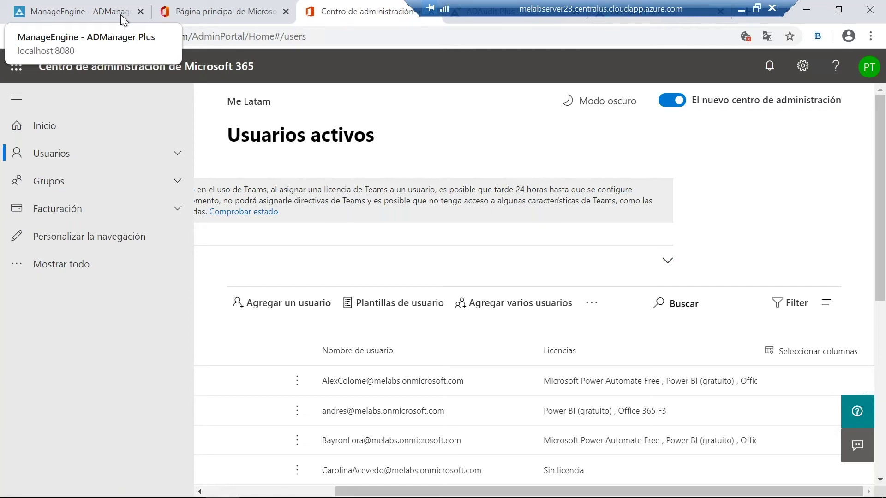
Step: From Management in ADManager Plus, open Create Bulk Users for melab.org with the Webinar RD template
left_click(120, 15)
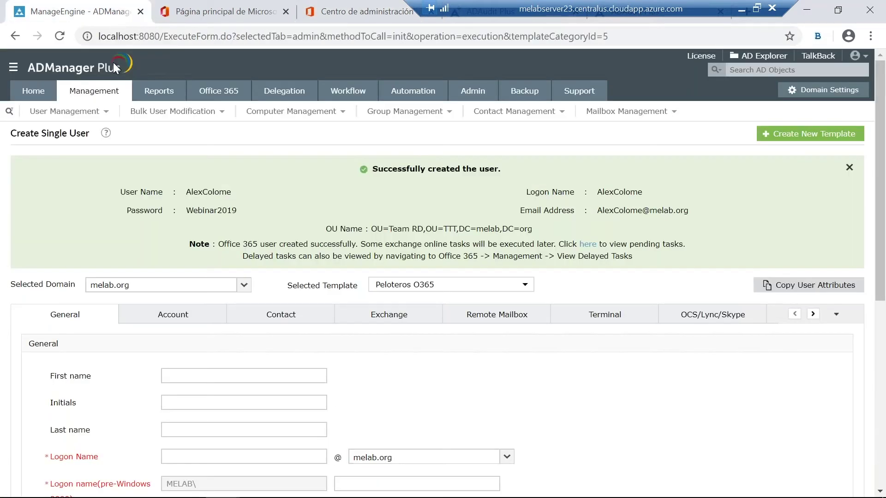
left_click(90, 90)
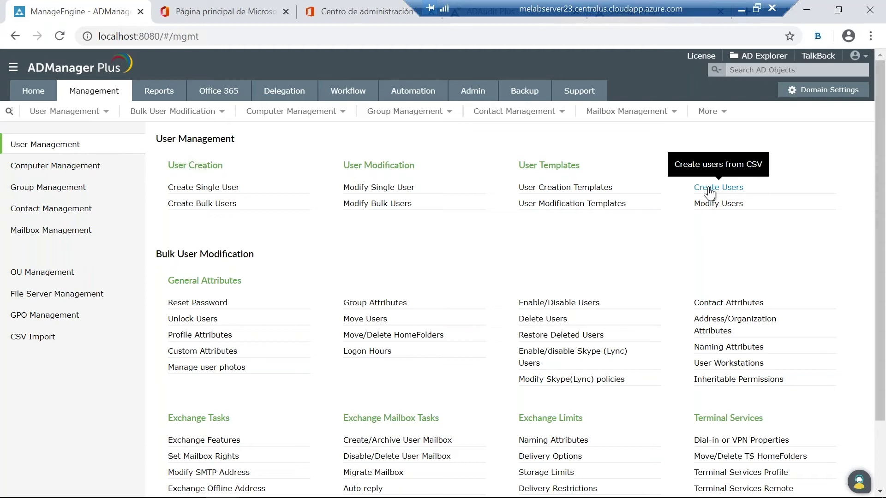
left_click(709, 188)
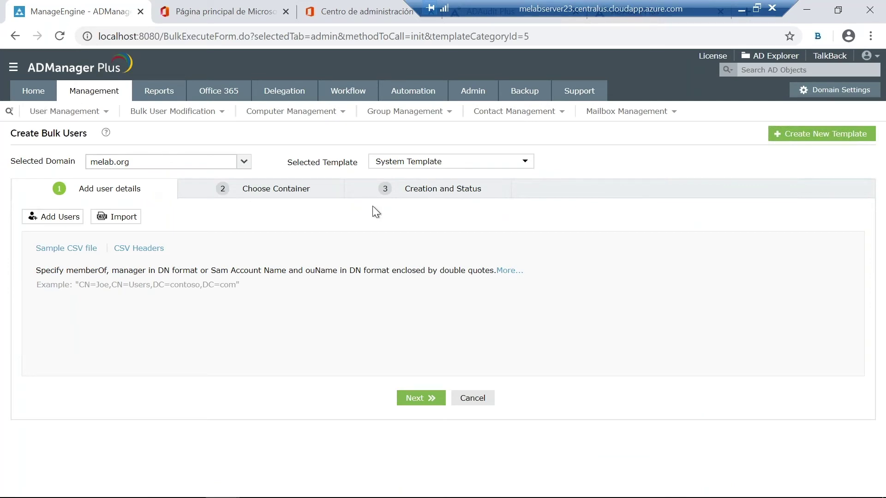
left_click(414, 166)
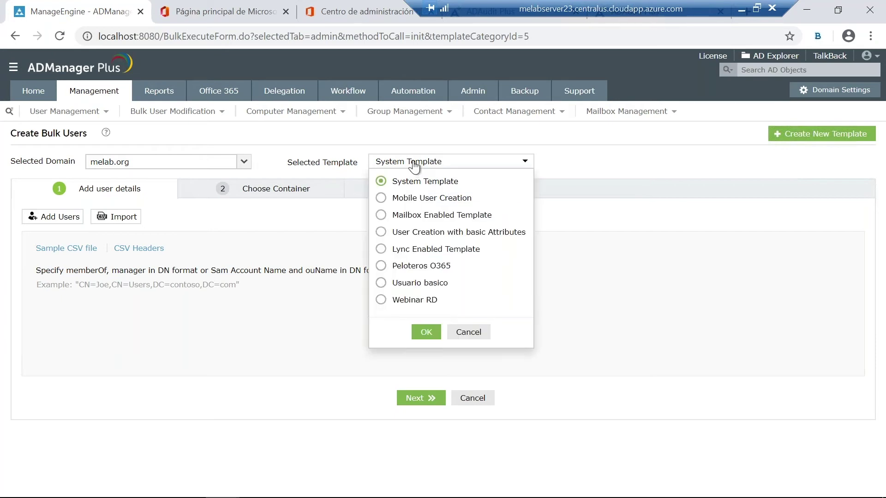
left_click(382, 301)
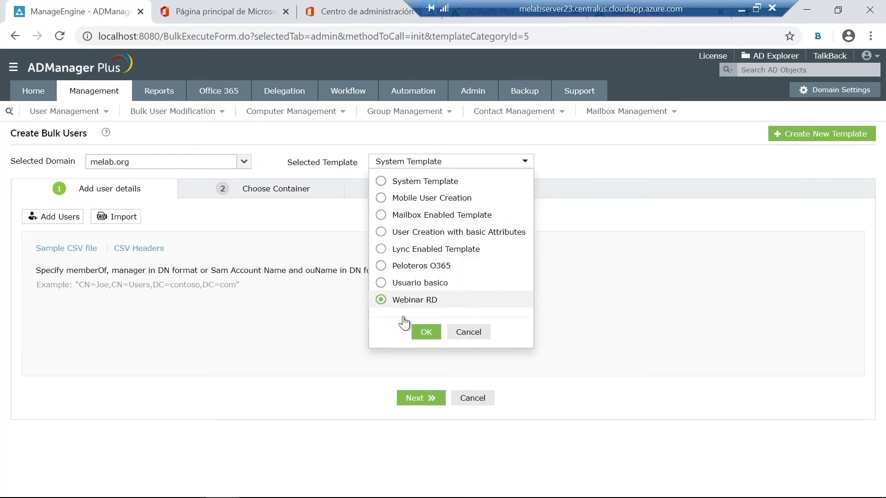
left_click(425, 332)
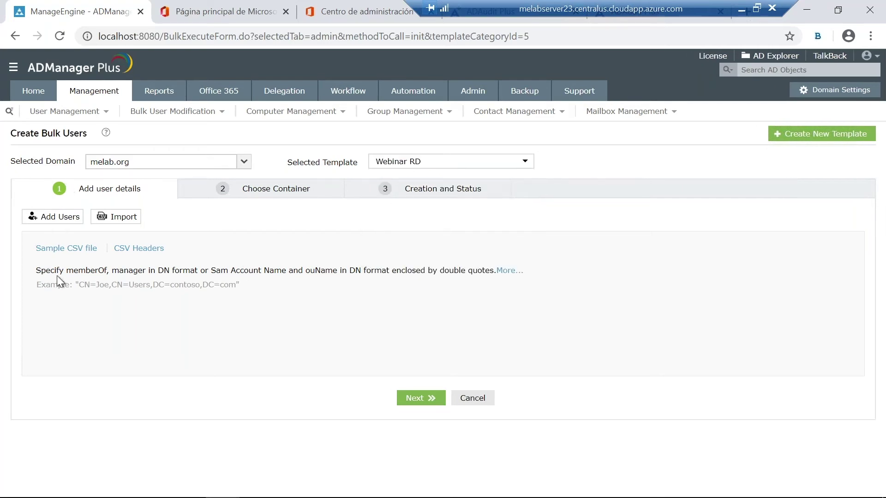
left_click(72, 249)
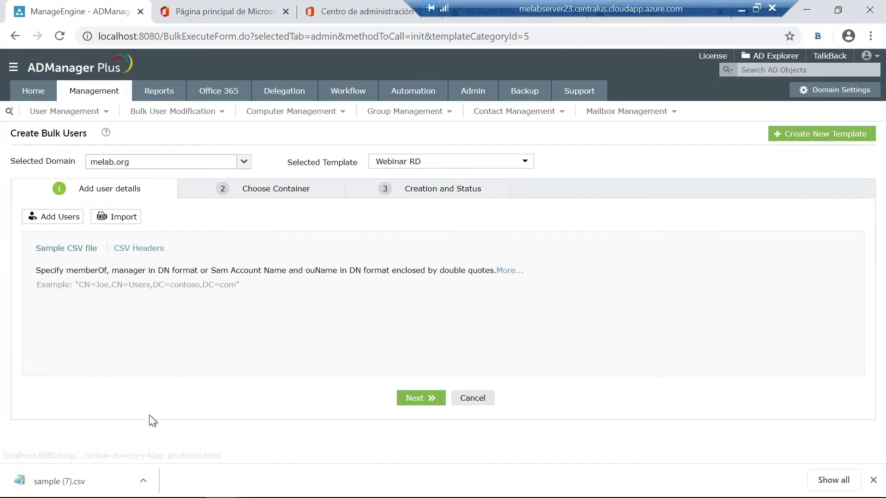
left_click(78, 490)
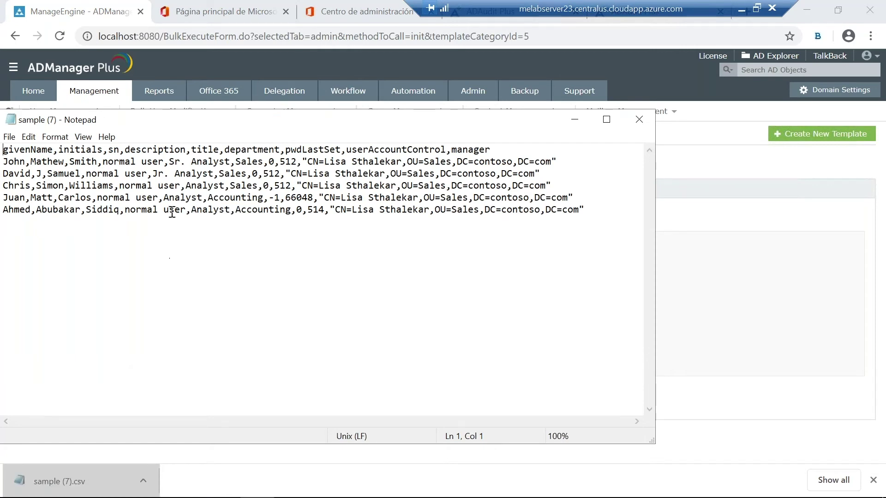
left_click(636, 120)
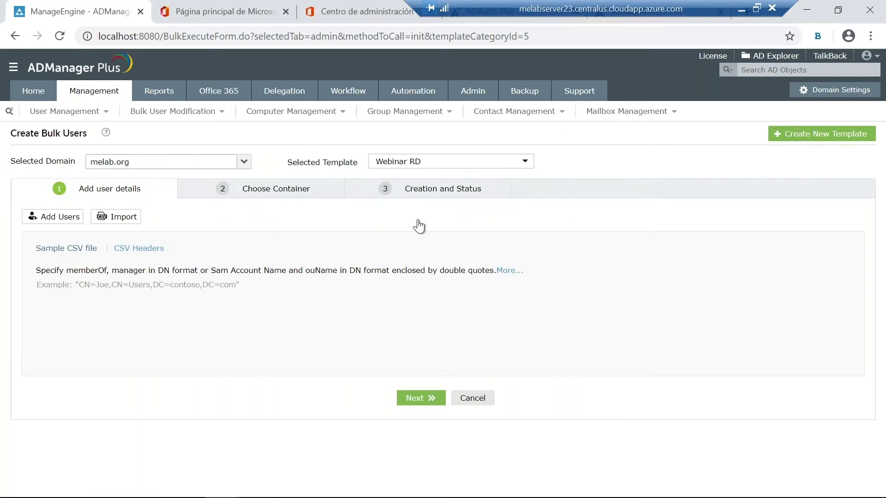
Step: Look up the supported CSV header LDAP attributes in help, then return to Create Bulk Users
left_click(152, 250)
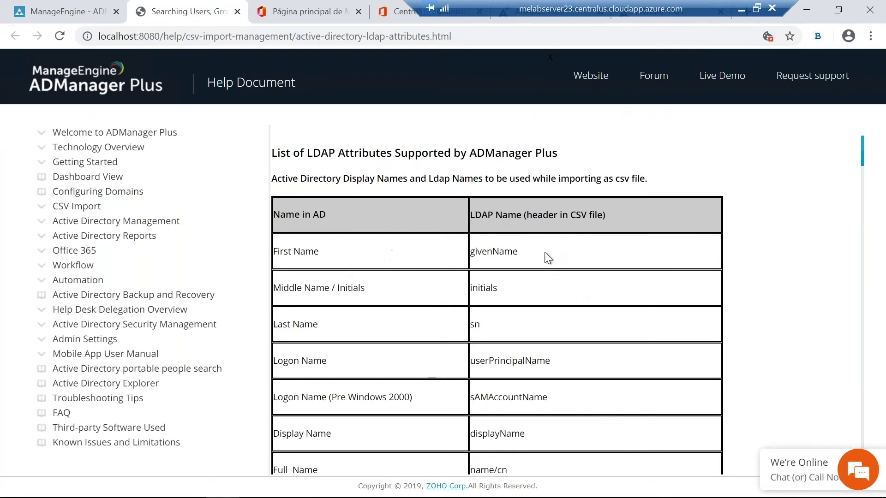
scroll(514, 291, "down", 3)
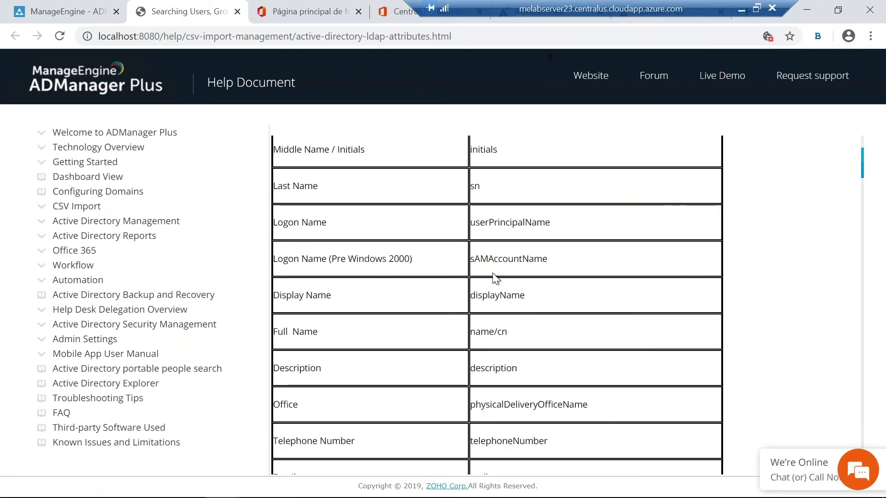
scroll(498, 274, "down", 1)
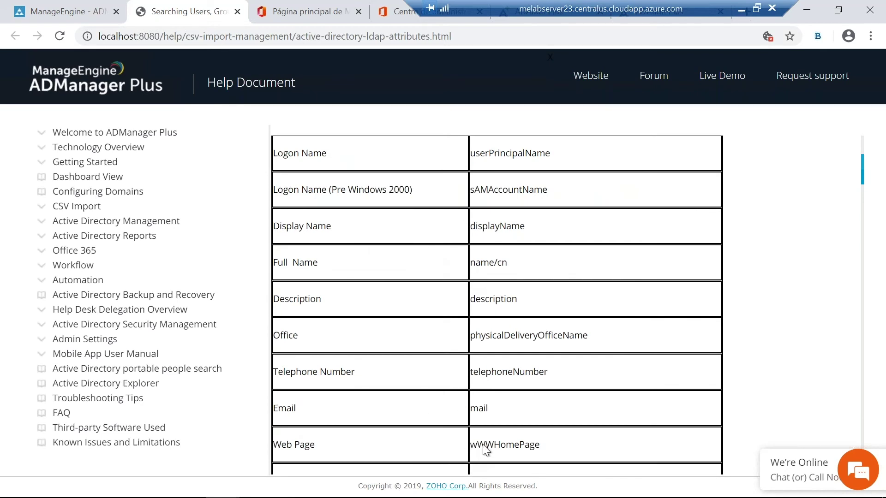
scroll(484, 390, "down", 3)
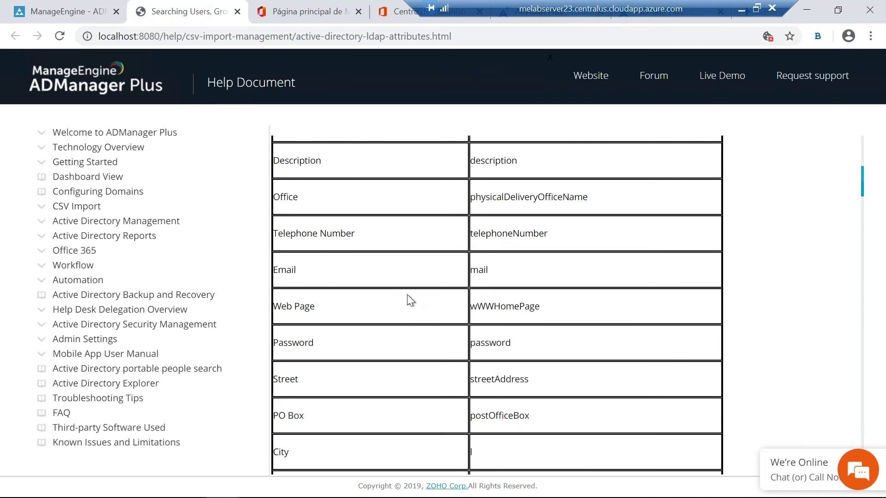
scroll(396, 300, "down", 1)
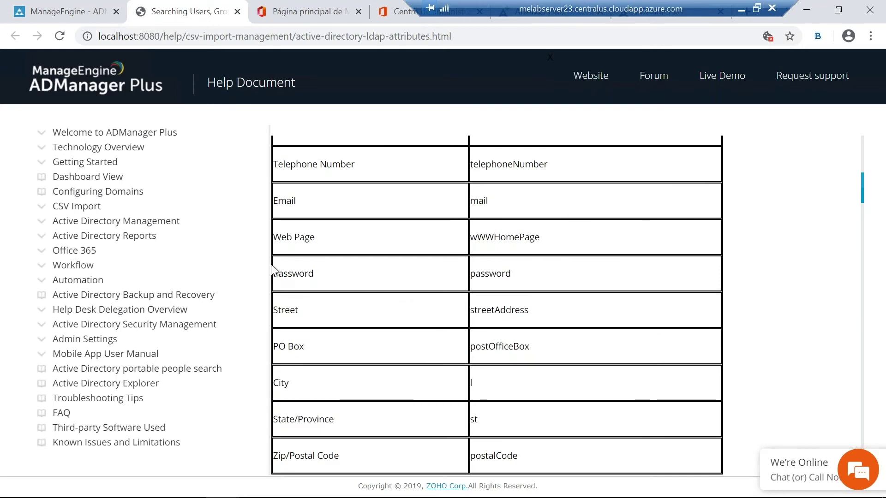
left_click(91, 15)
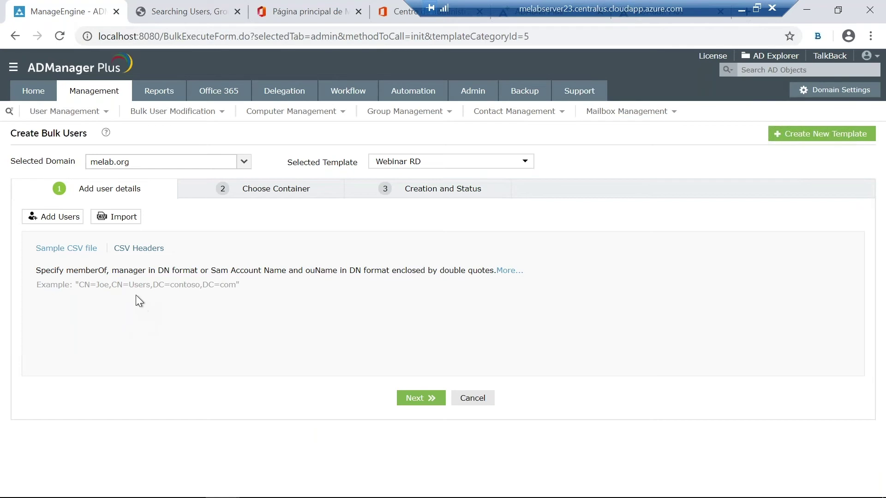
Step: Import the Peloteros CSV file, listing its 11 users in the bulk creation table
left_click(120, 218)
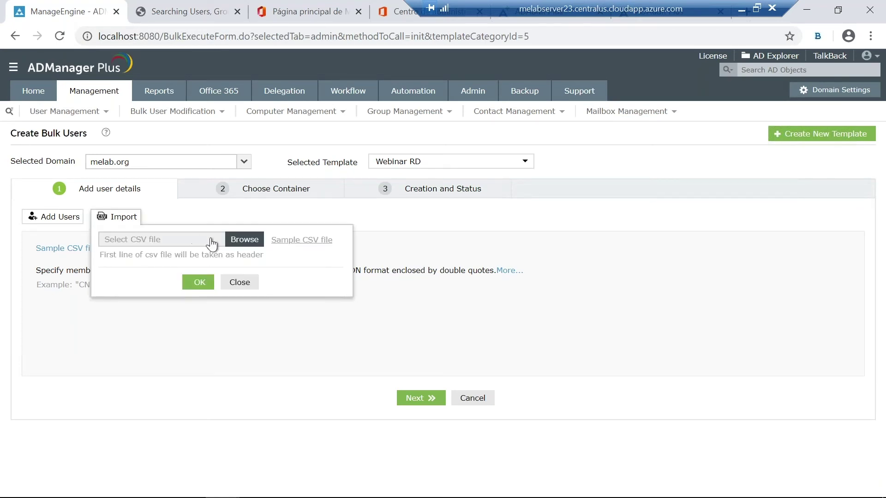
left_click(239, 243)
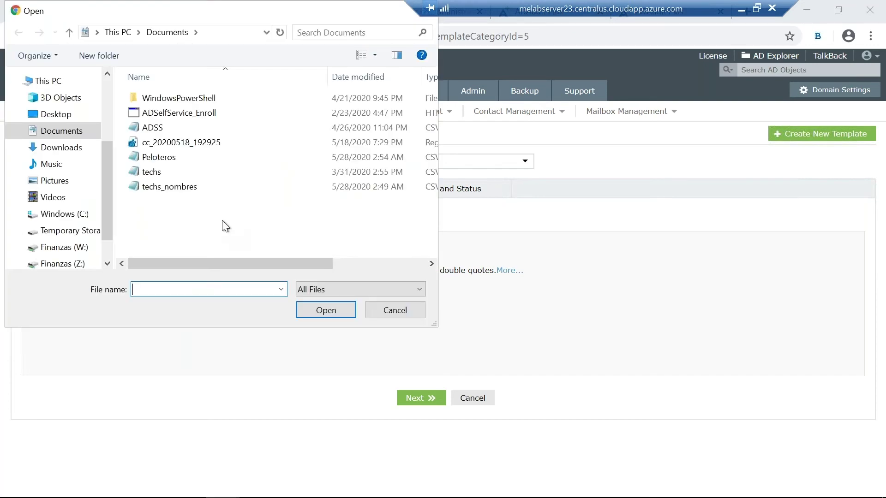
double_click(166, 157)
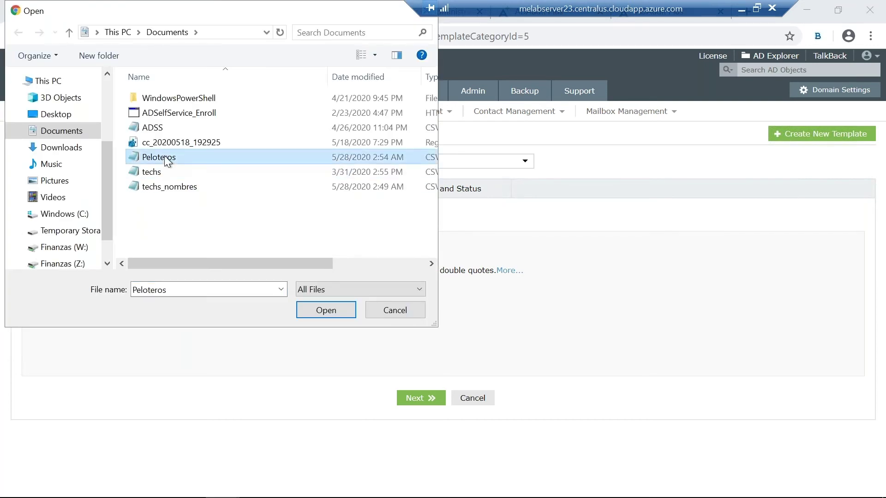
left_click(188, 307)
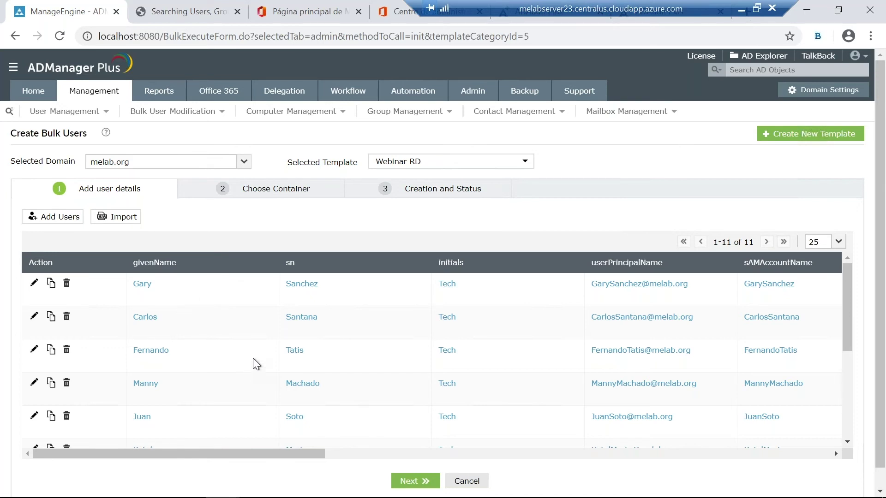
scroll(252, 358, "down", 4)
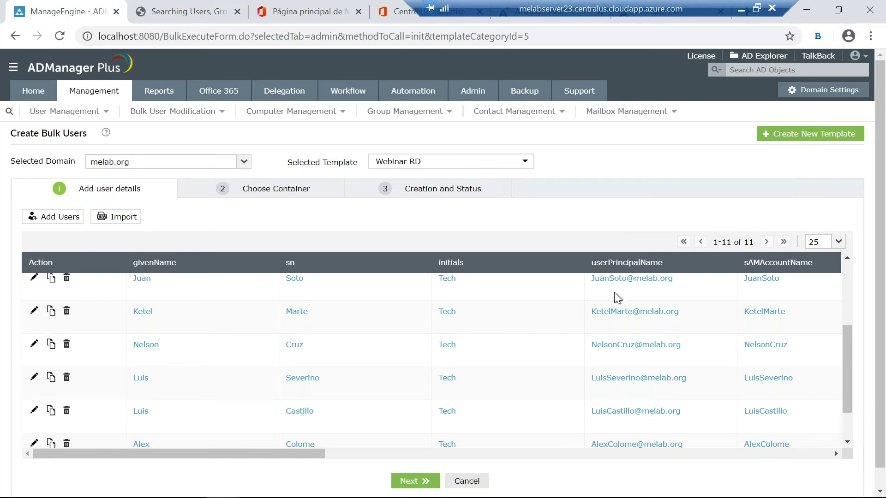
scroll(515, 359, "down", 2)
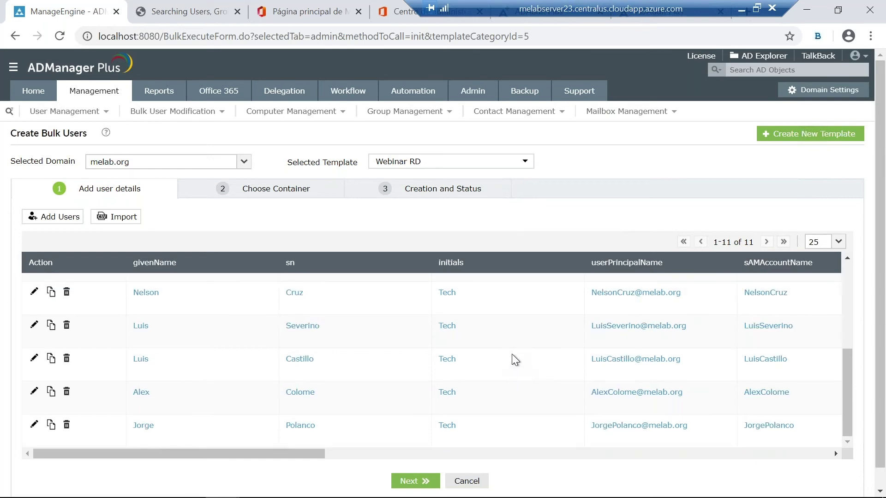
scroll(500, 361, "down", 1)
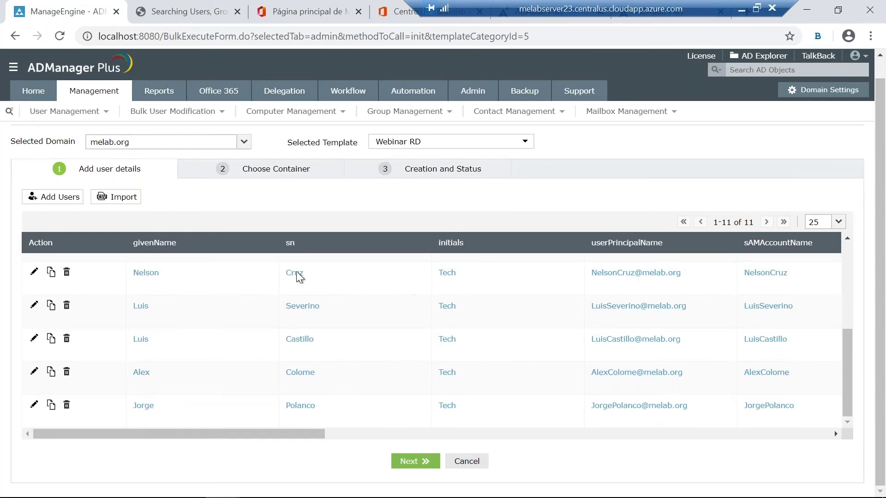
Step: Create the imported users in the Team RD container and review the results, one failing
left_click(423, 462)
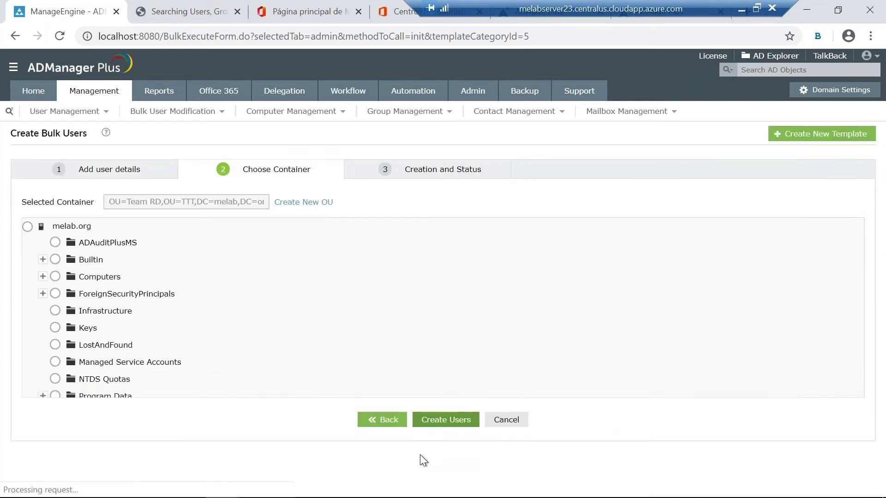
scroll(159, 305, "down", 9)
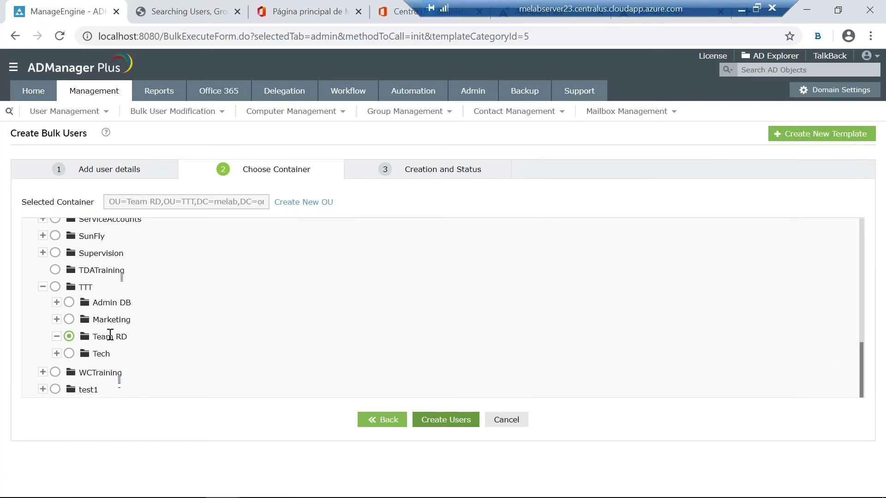
left_click(426, 419)
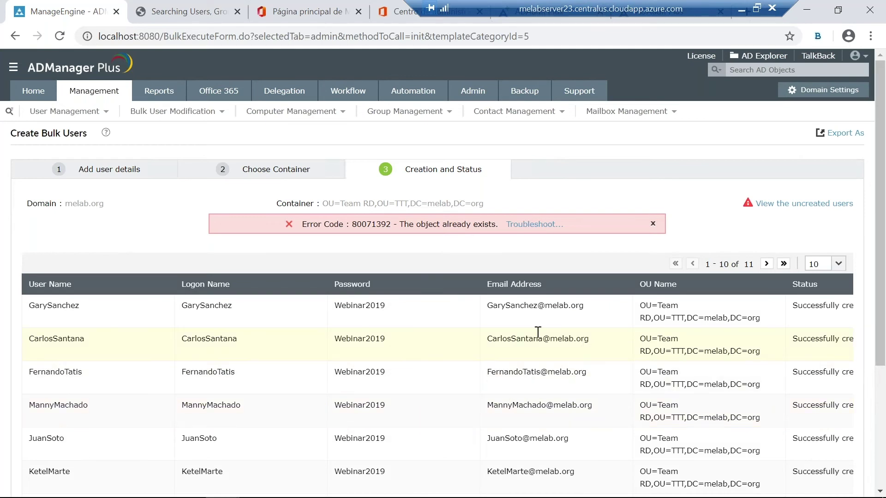
scroll(454, 328, "down", 4)
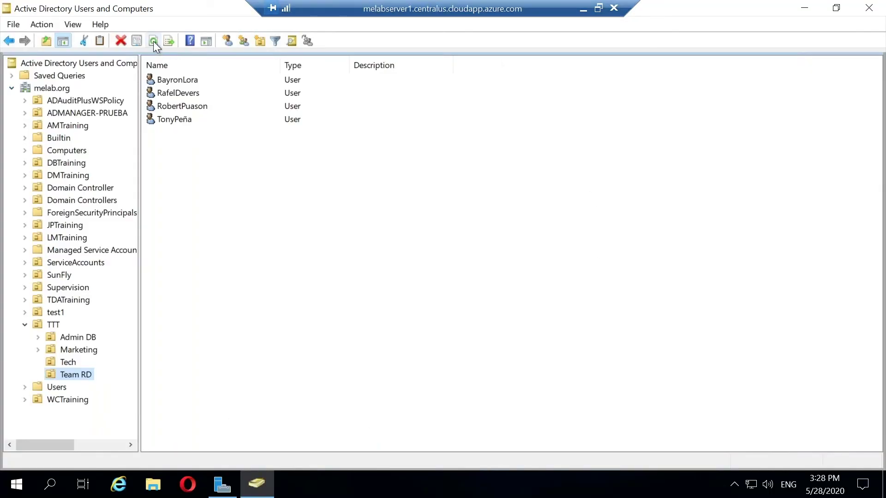
Step: Refresh the Team RD OU in Active Directory Users and Computers to see the new users
left_click(154, 40)
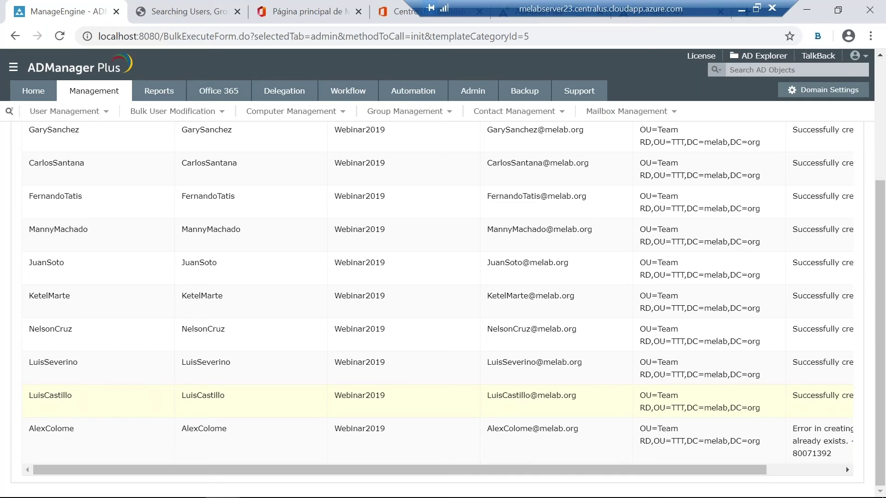
Step: Under File Server Management, view the managed file servers and mark mesales-demo11
left_click(94, 93)
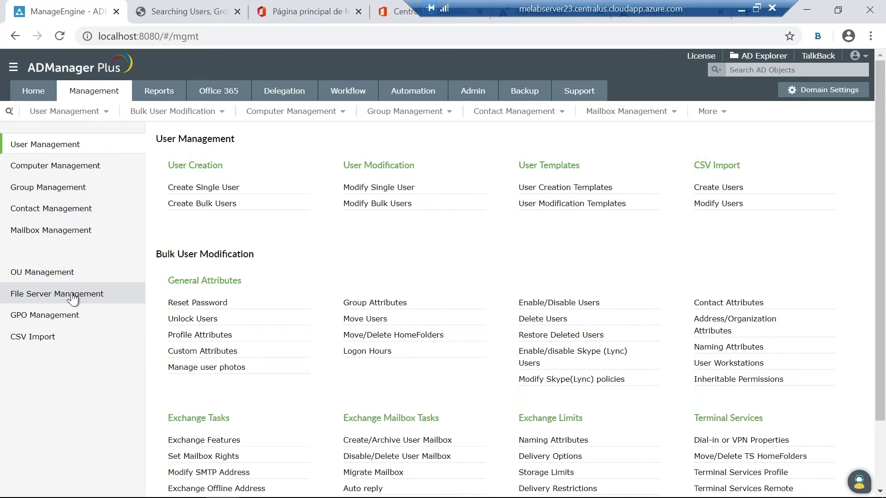
left_click(73, 299)
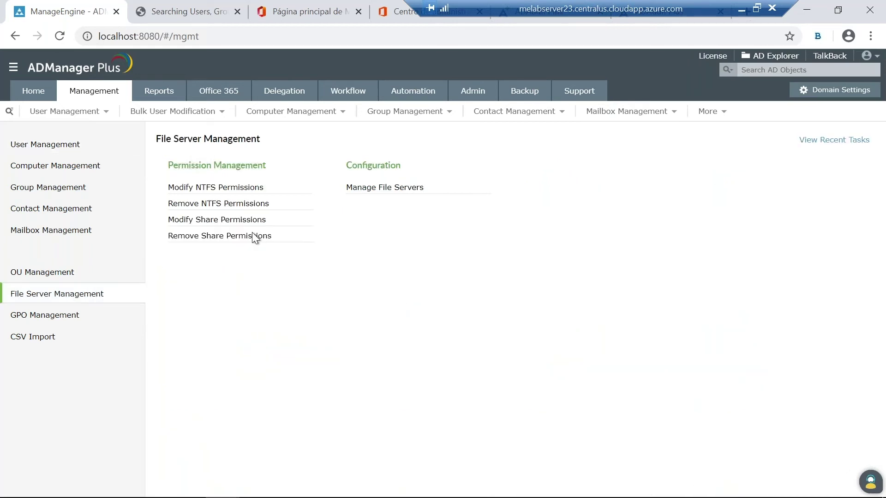
left_click(391, 189)
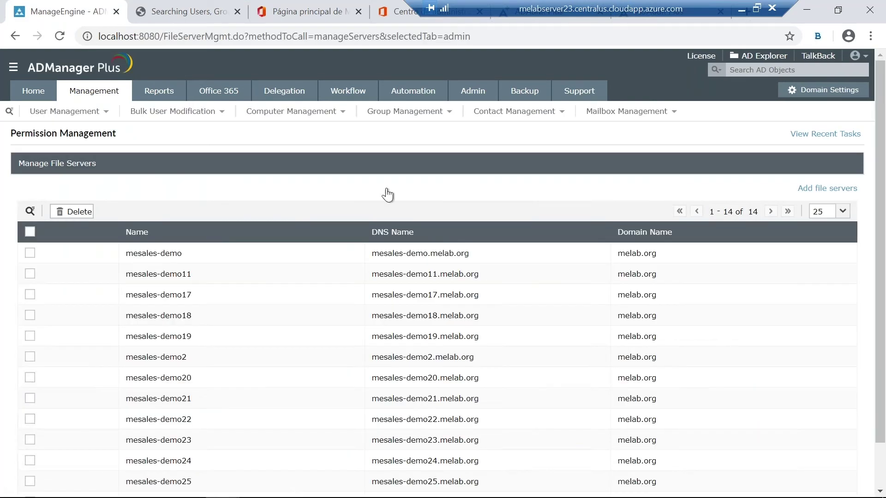
left_click(30, 274)
scroll(226, 276, "down", 1)
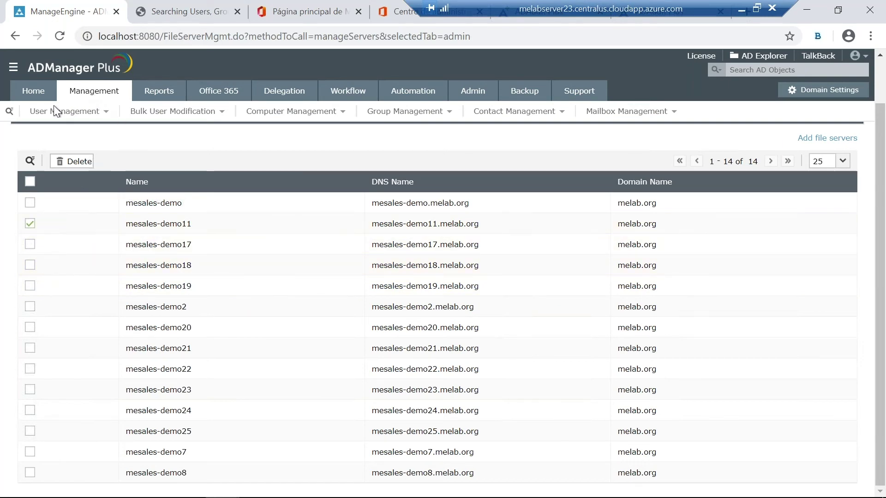
Step: Return to File Server Management tasks and open the Modify NTFS Permissions form
left_click(16, 36)
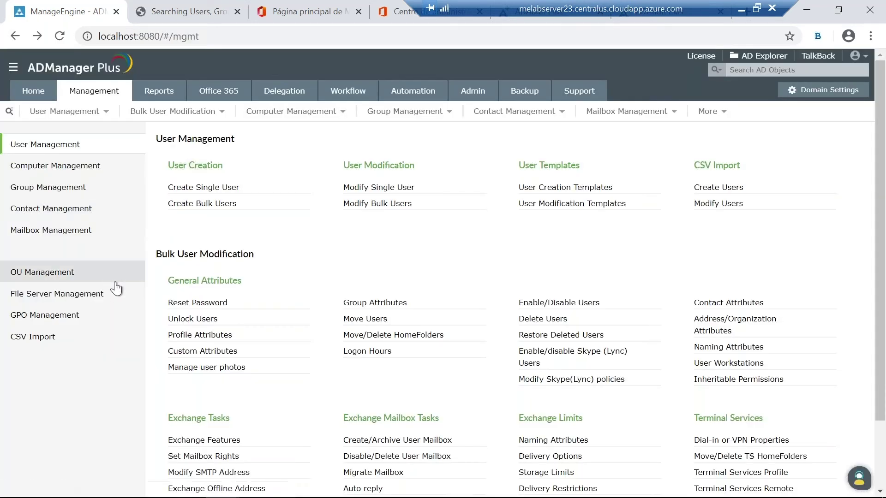
left_click(92, 299)
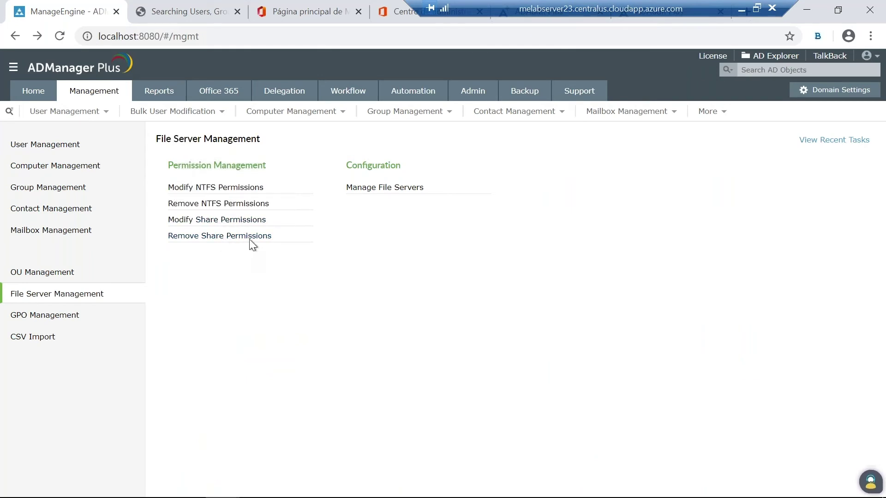
left_click(237, 188)
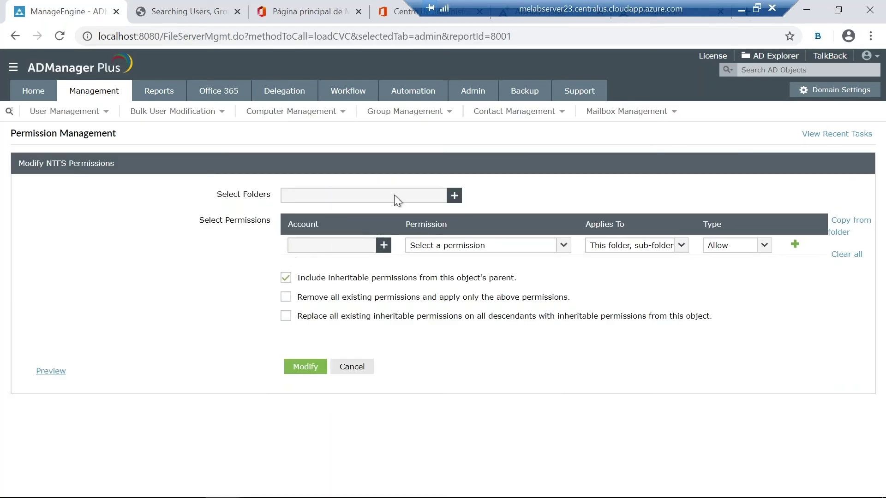
Step: Choose Repositorio DCP on mesales-demo11 as the target folder, after mistakenly browsing mesales-demo17
left_click(453, 196)
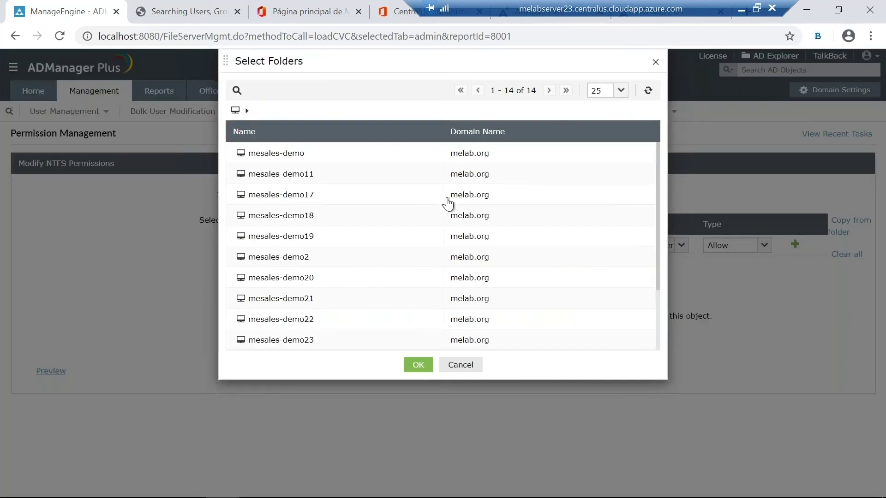
left_click(249, 197)
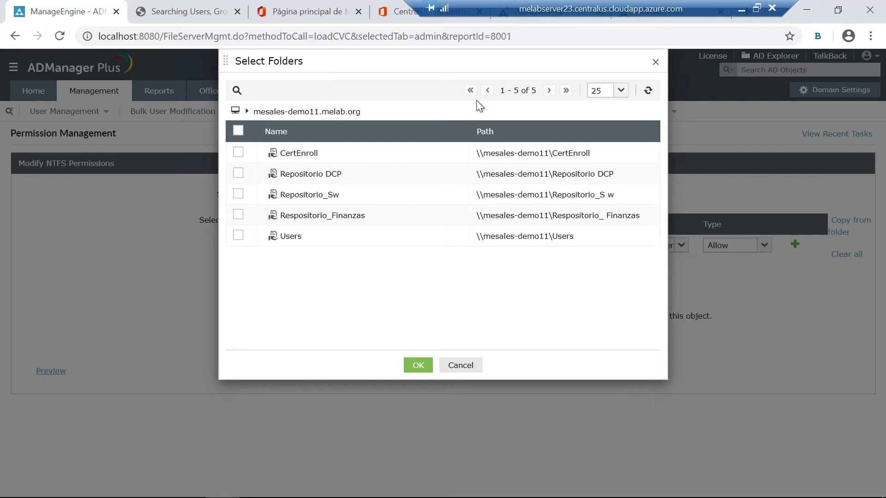
left_click(459, 368)
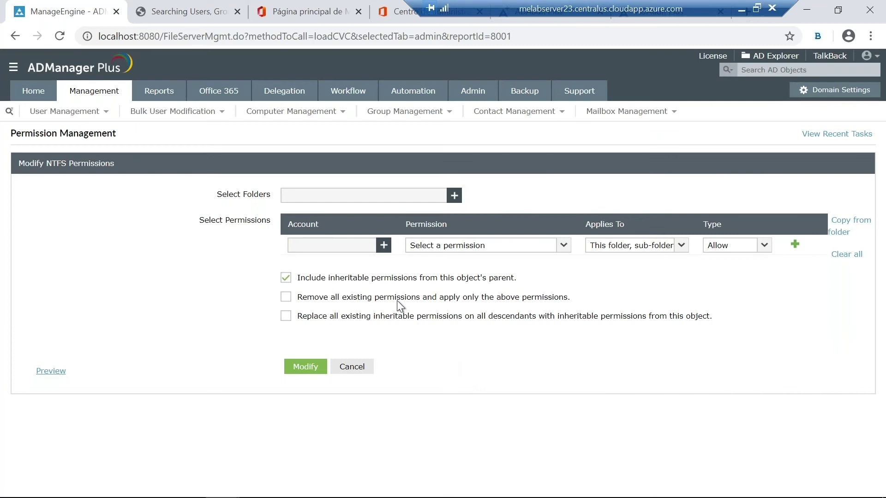
left_click(454, 196)
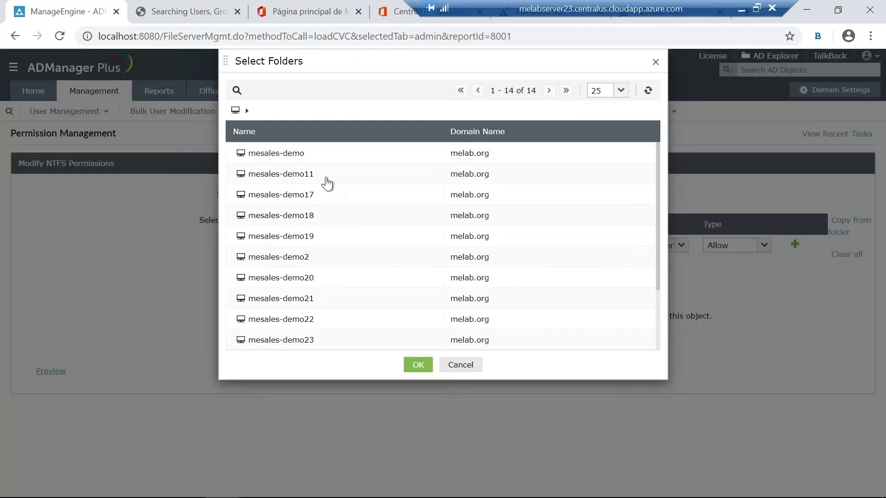
left_click(310, 180)
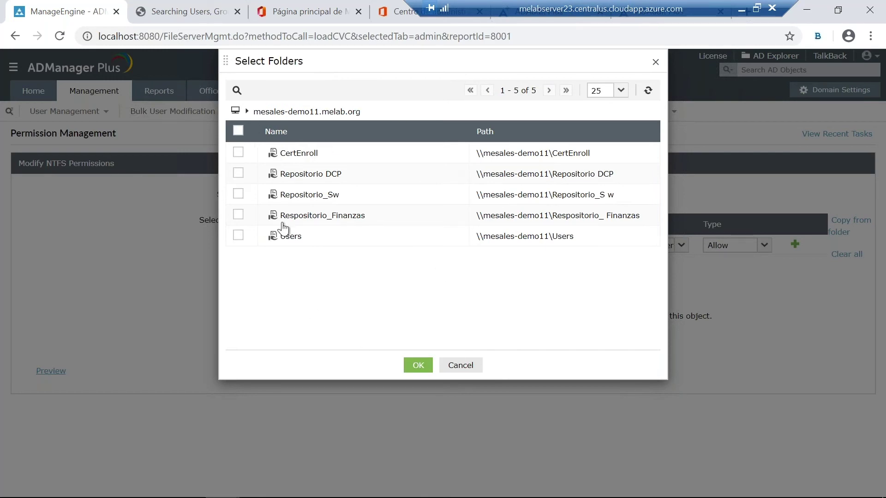
left_click(238, 175)
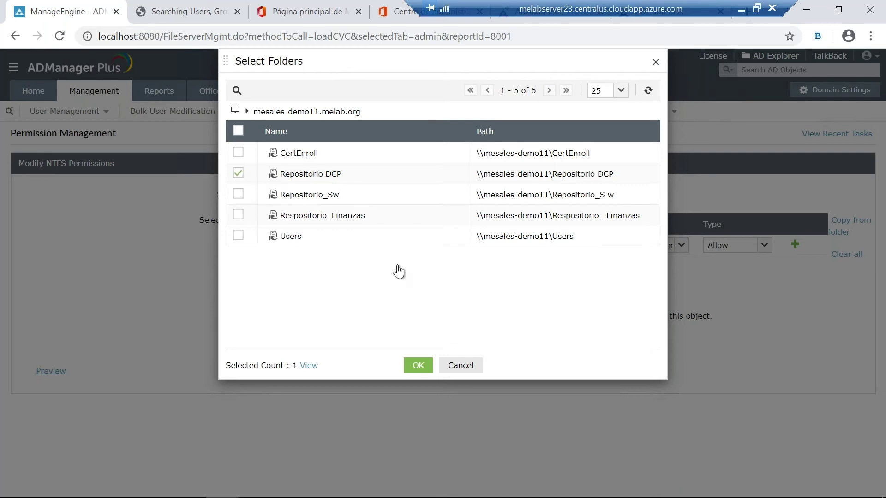
left_click(414, 368)
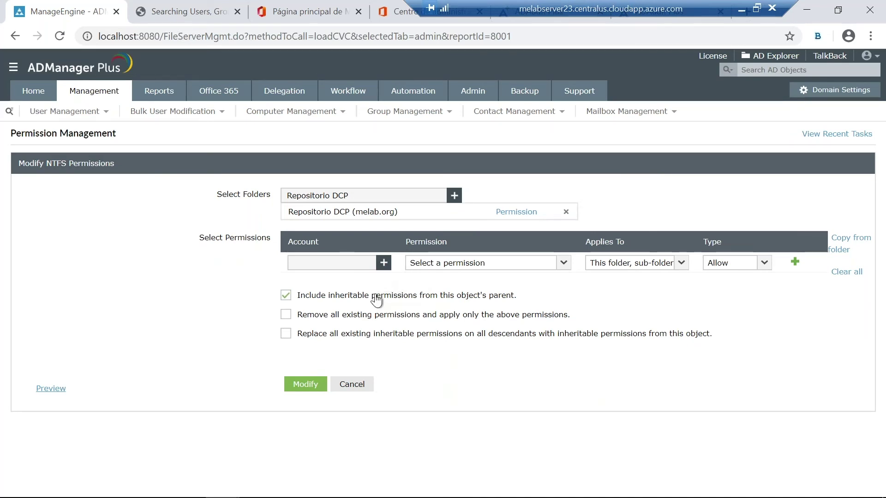
Step: Choose the Everyone group, found by searching 'every' among Groups, as the permission account
left_click(384, 263)
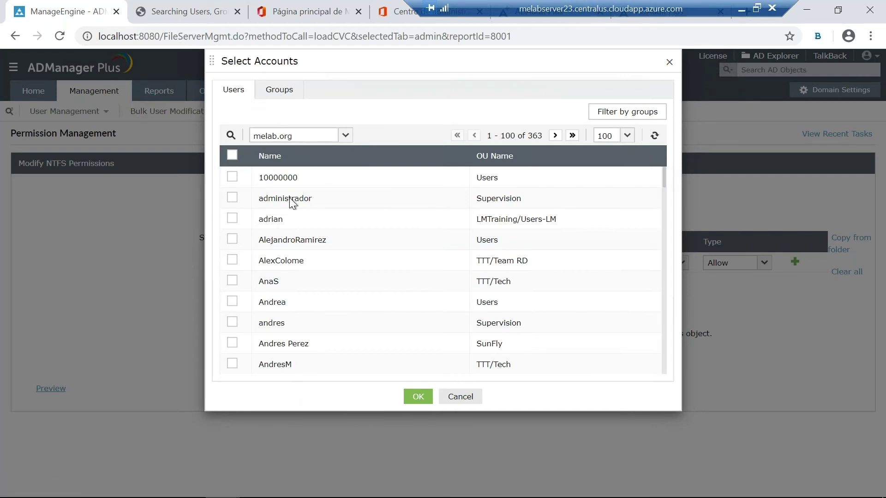
left_click(272, 92)
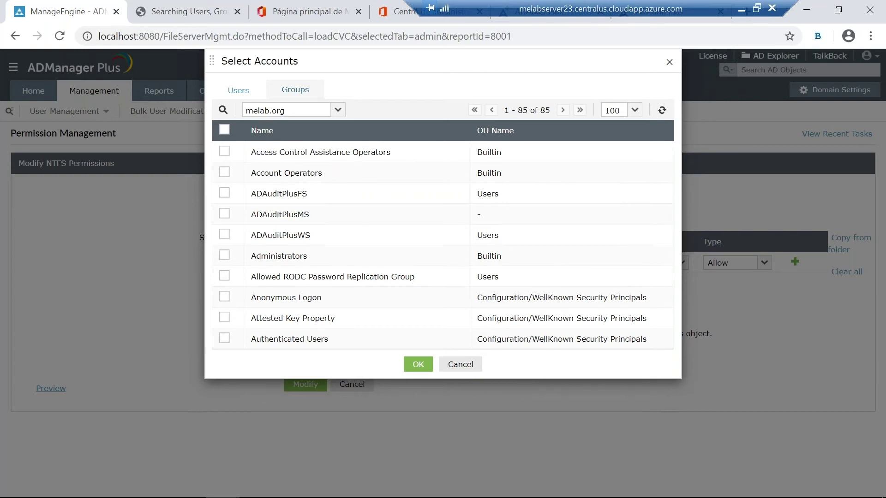
left_click(223, 111)
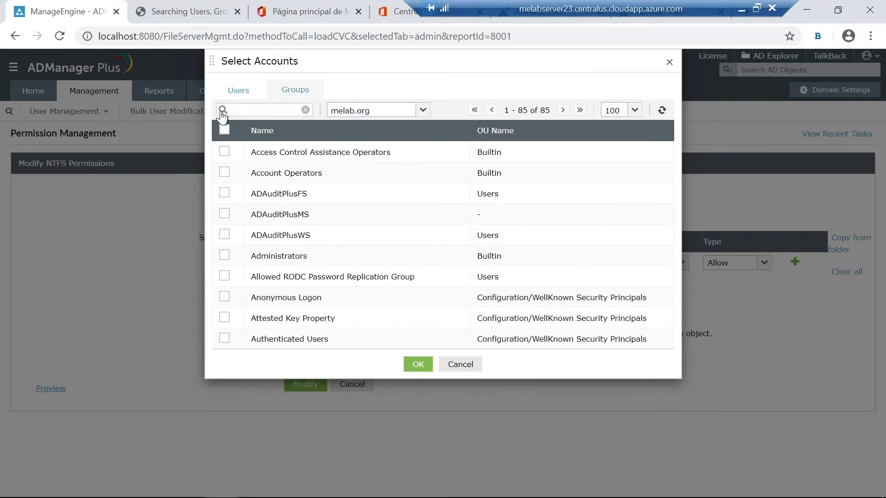
type("every")
key("Return")
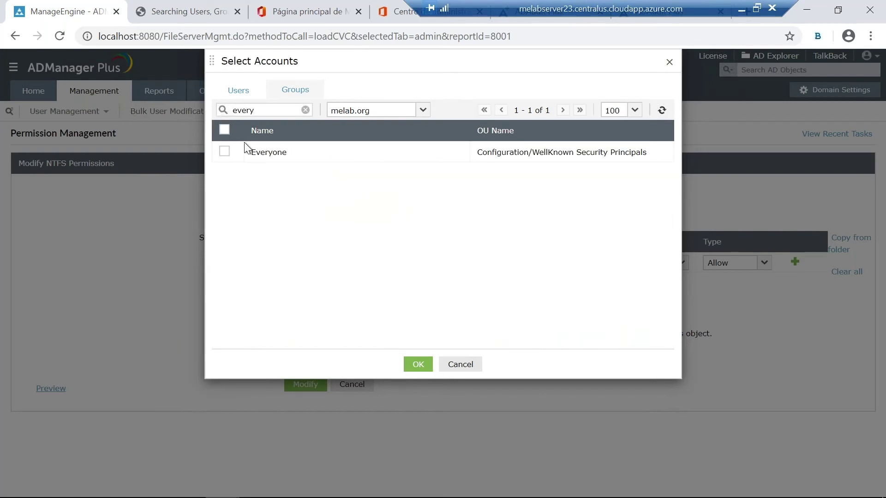
left_click(225, 152)
left_click(418, 364)
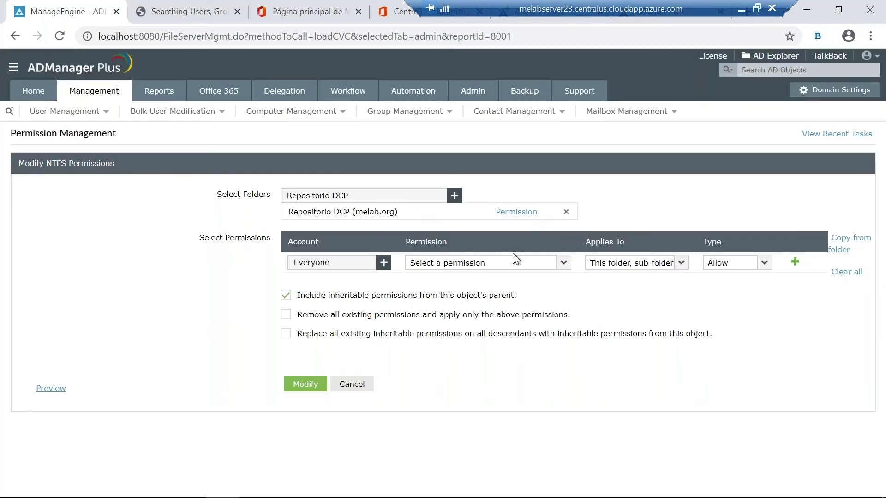
Step: Grant Everyone Read permission on Repositorio DCP, apply it, then go to the Reports section
left_click(563, 267)
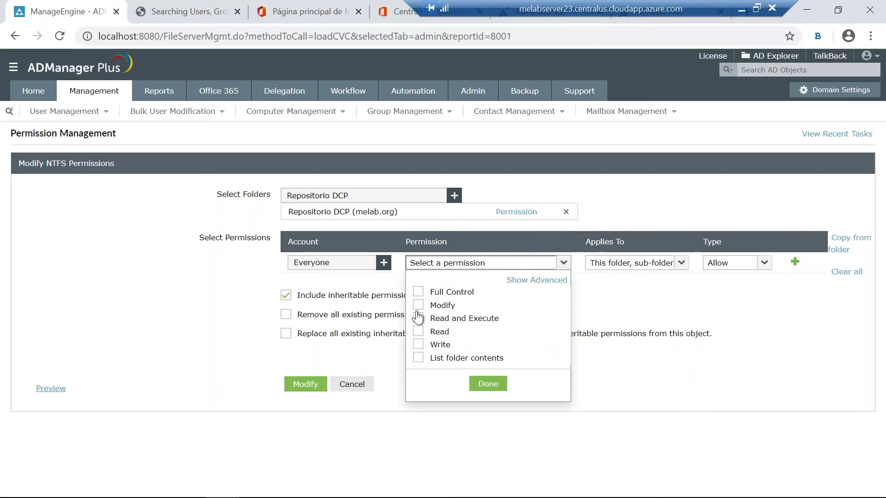
left_click(419, 332)
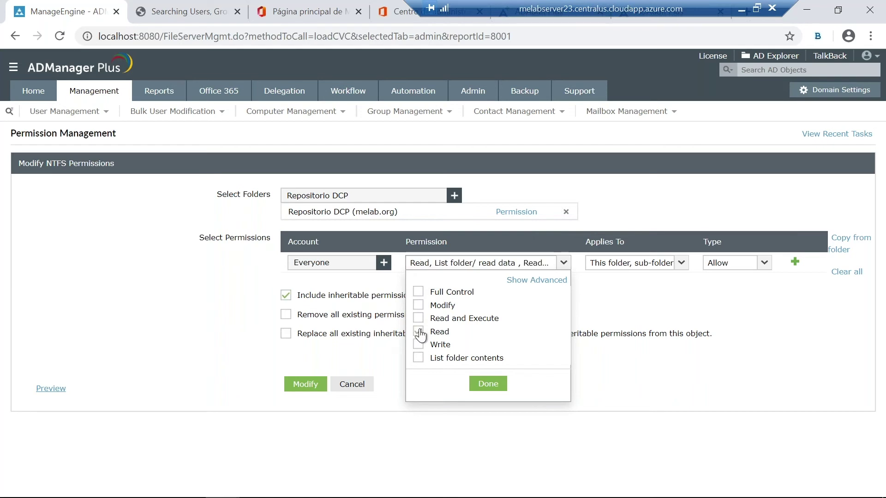
left_click(495, 385)
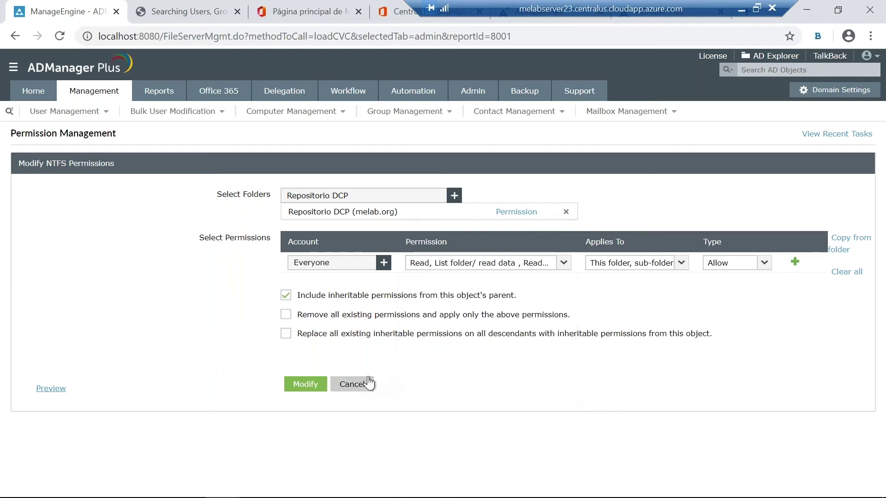
left_click(306, 384)
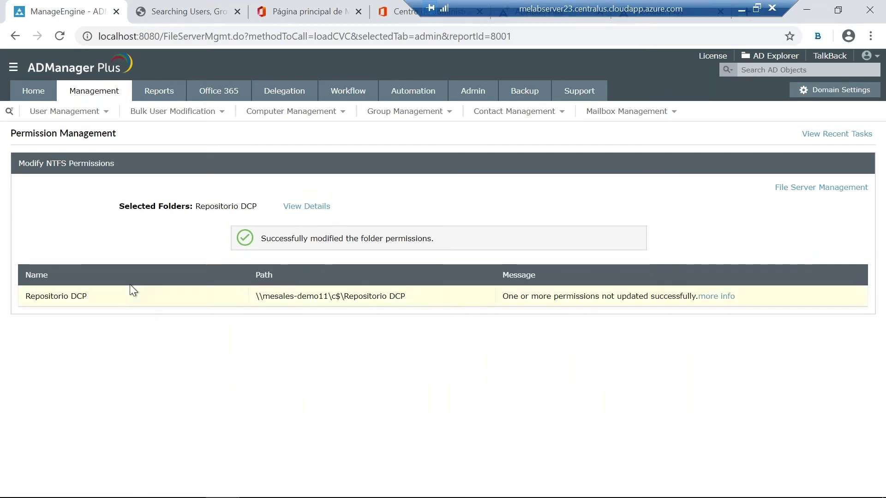
left_click(151, 99)
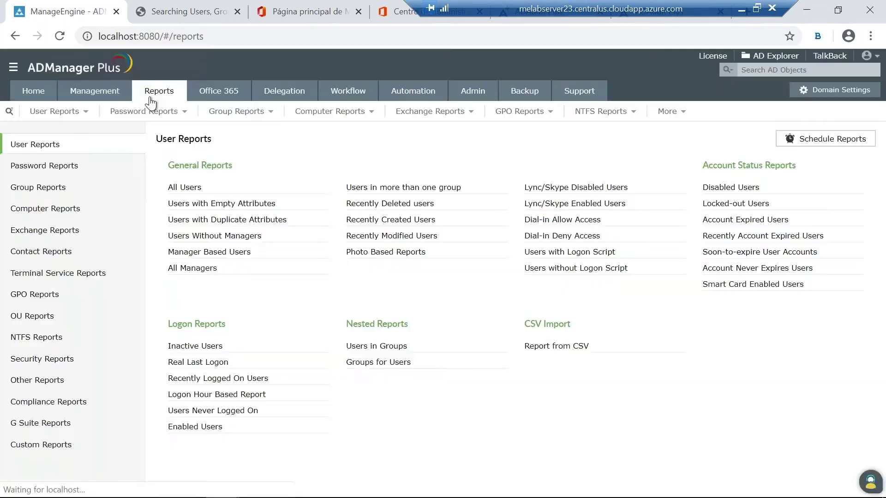
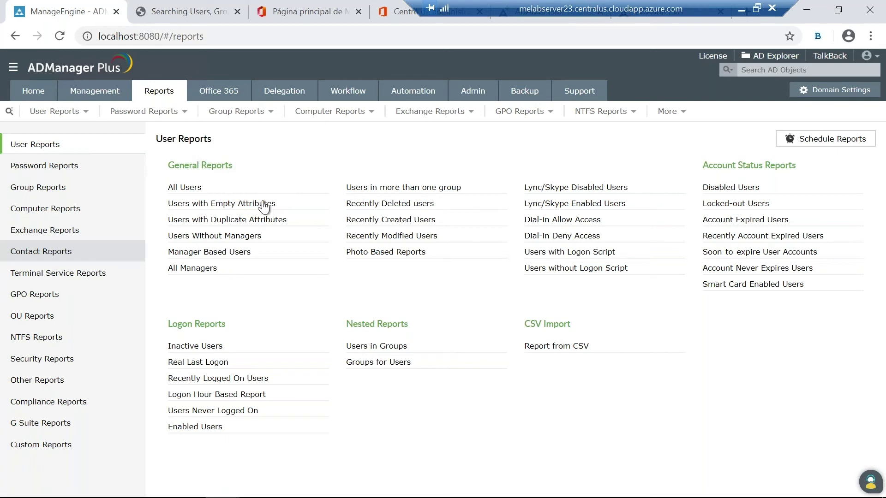
Step: Generate today's Recently Created Users report, review its 15 accounts, and return to the Reports overview
left_click(388, 221)
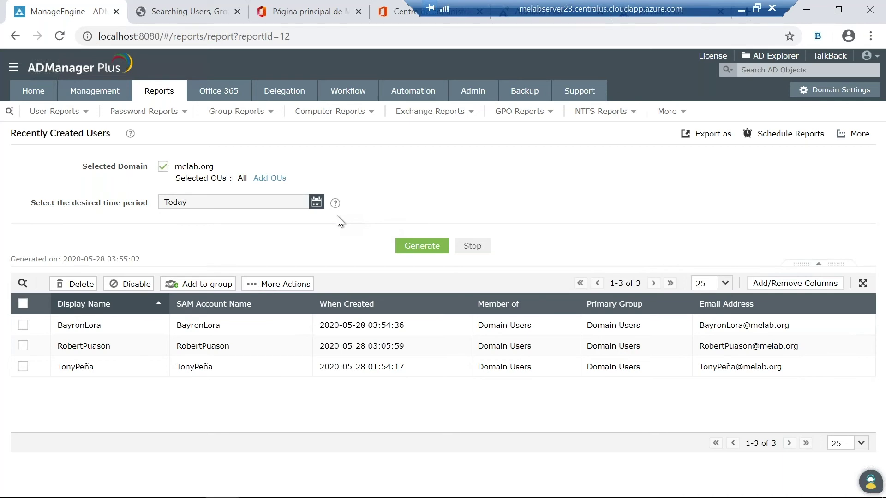
left_click(427, 248)
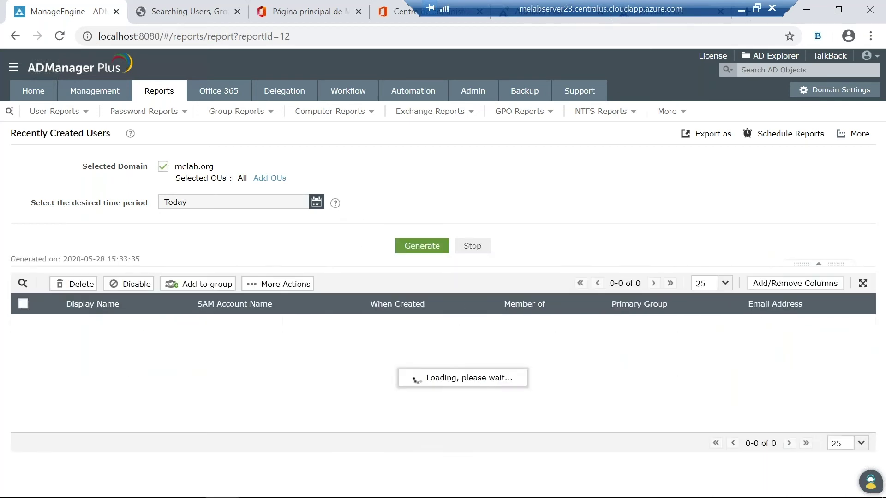
scroll(392, 259, "down", 1)
scroll(381, 328, "down", 2)
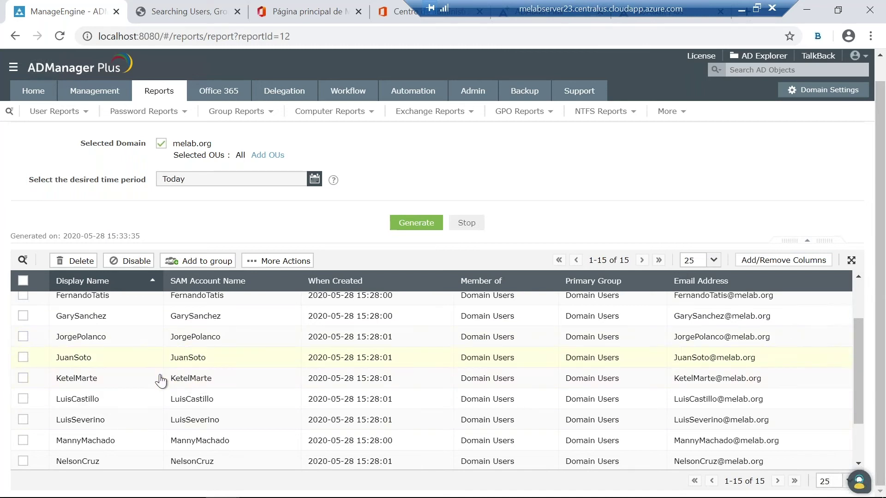
scroll(210, 367, "up", 2)
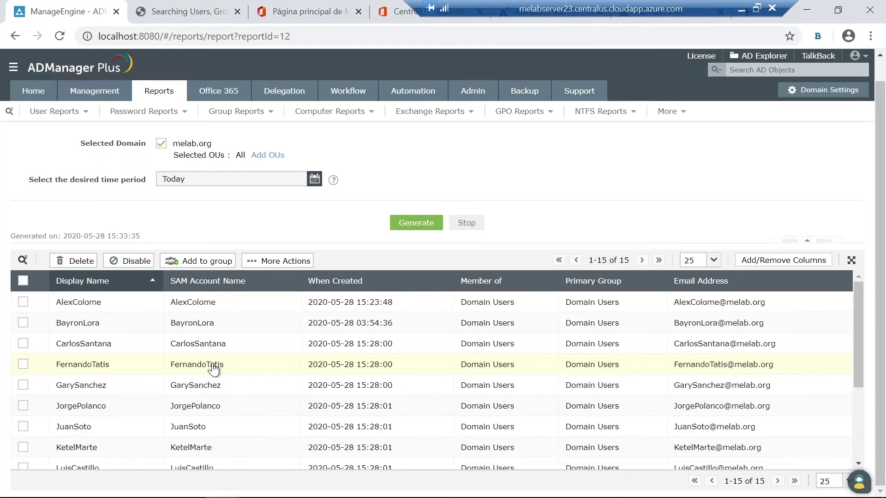
scroll(206, 368, "down", 3)
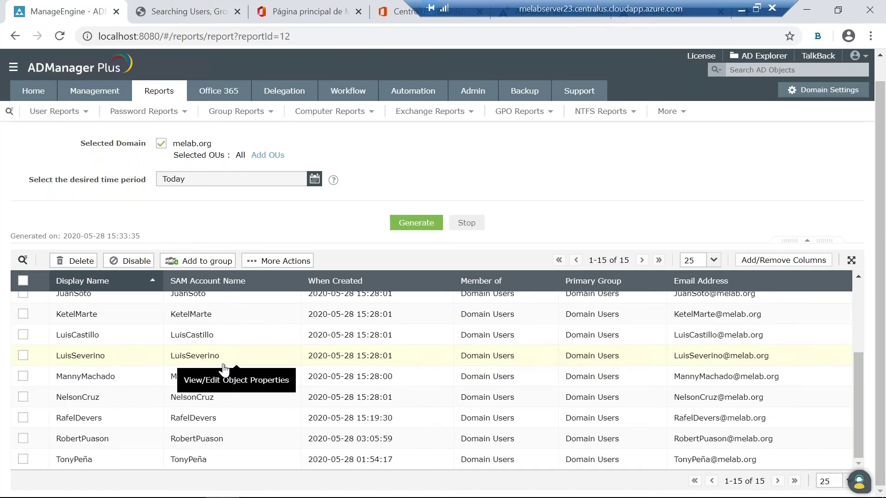
left_click(158, 96)
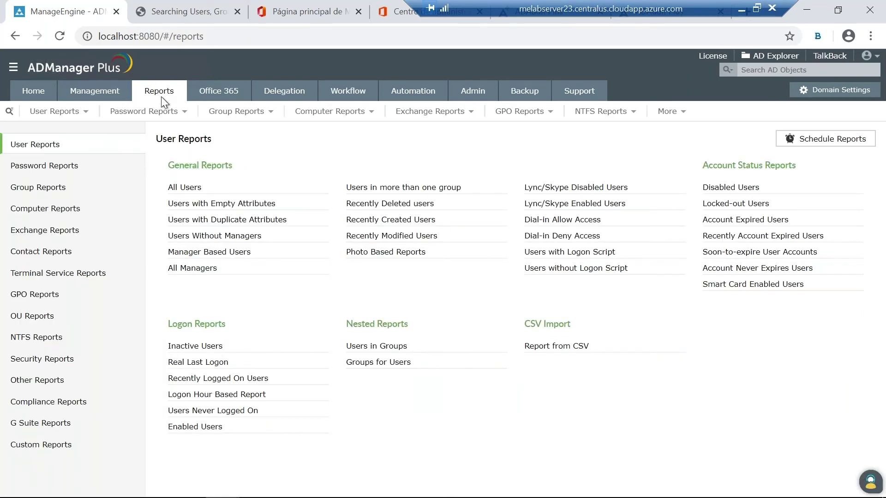
Step: Generate the Users Without Managers report listing 205 users
mouse_move(161, 111)
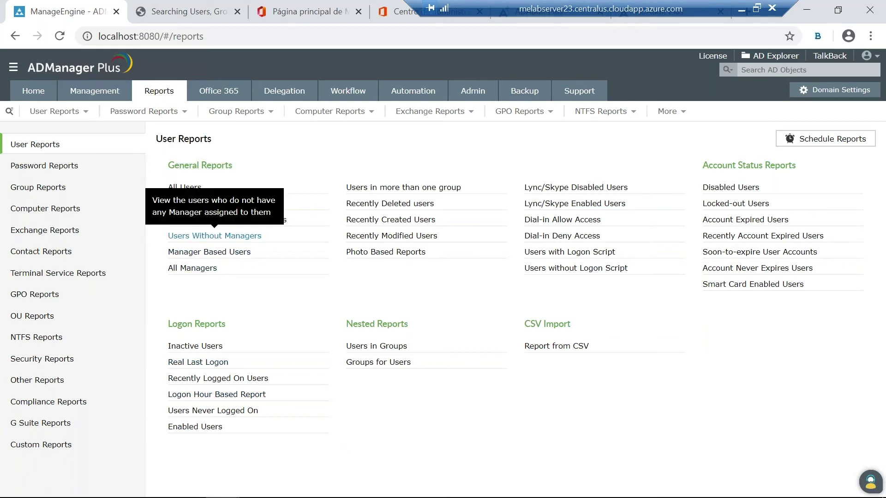
left_click(214, 236)
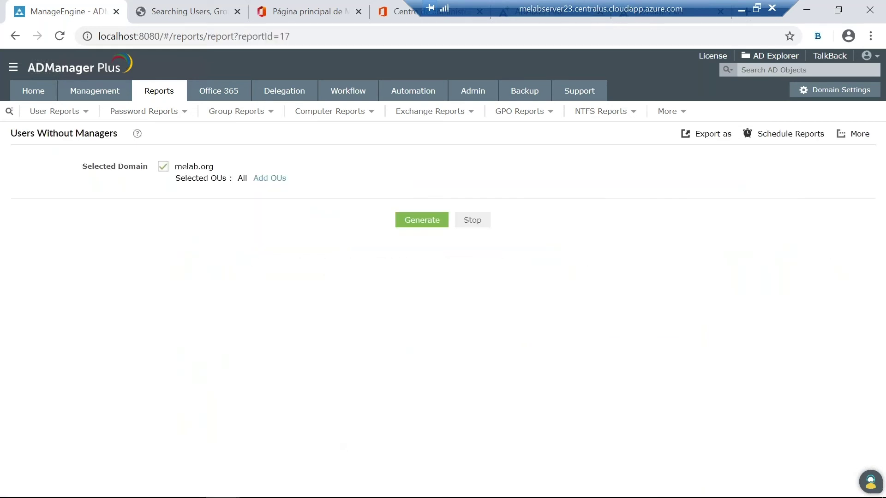
left_click(413, 221)
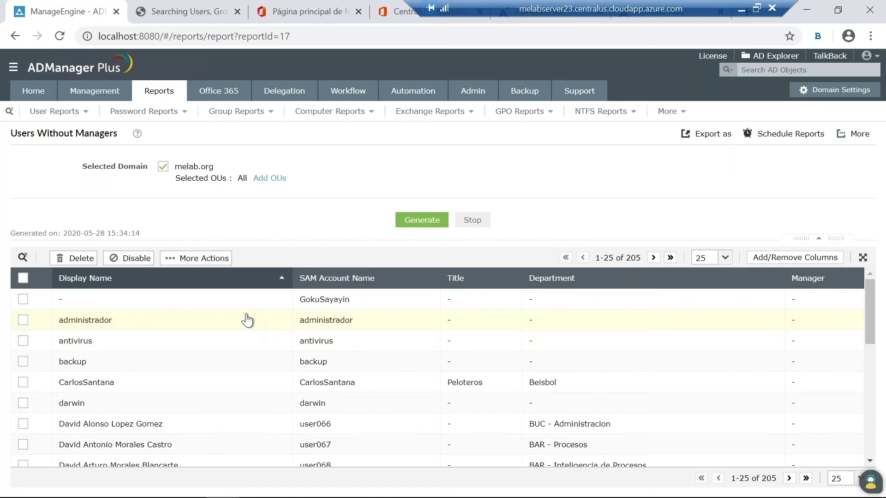
scroll(212, 329, "down", 1)
scroll(70, 376, "down", 1)
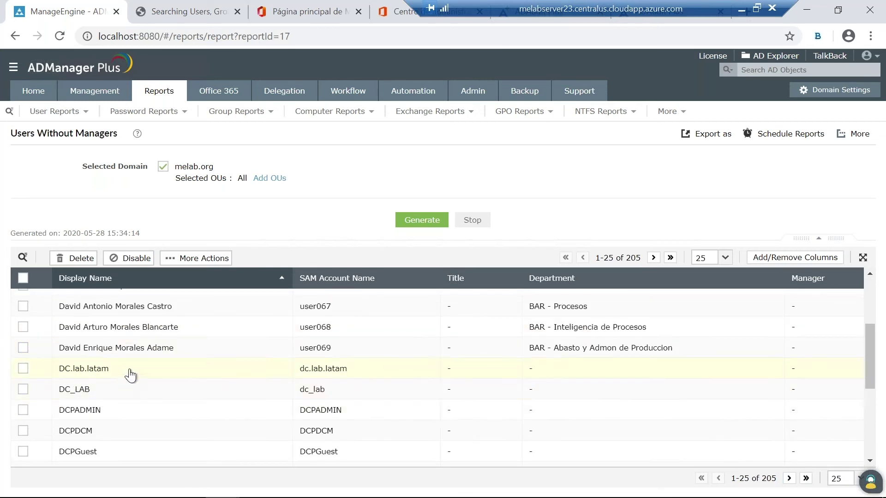
scroll(138, 373, "up", 1)
scroll(218, 366, "up", 1)
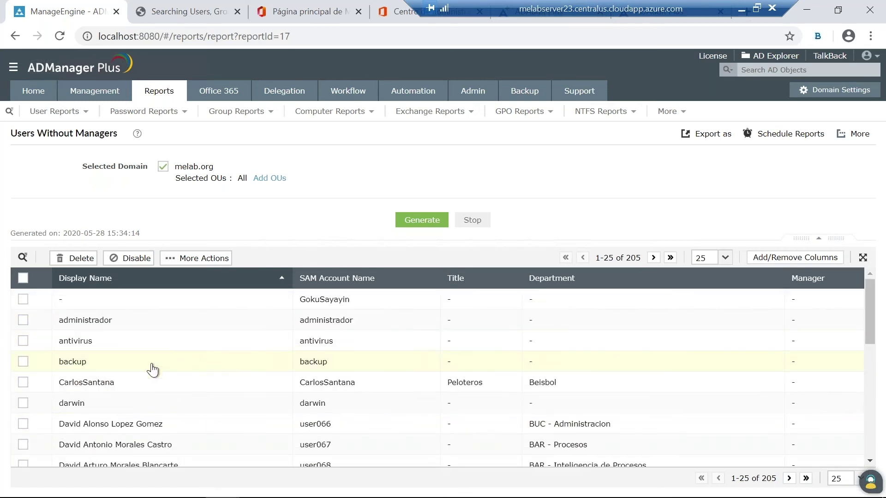
Step: Check five users (Beisbol, BUC - Administracion, three BAR users) and show bulk actions
left_click(24, 383)
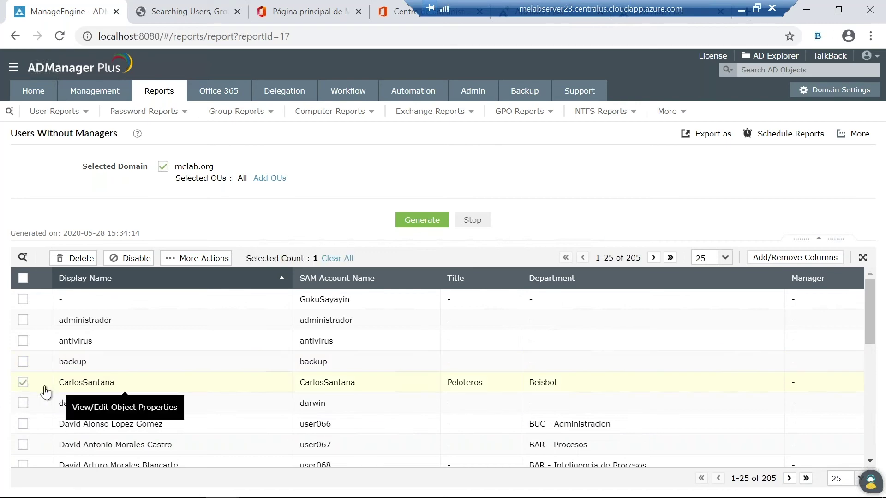
scroll(23, 392, "down", 1)
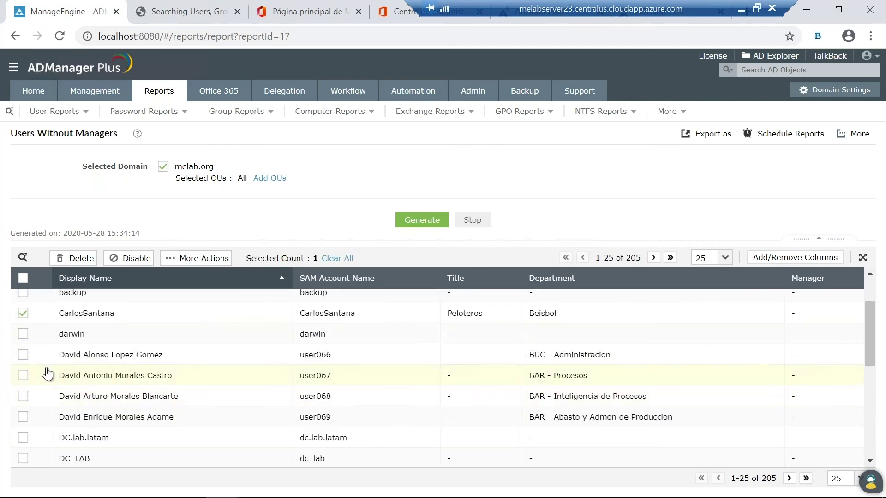
left_click(25, 358)
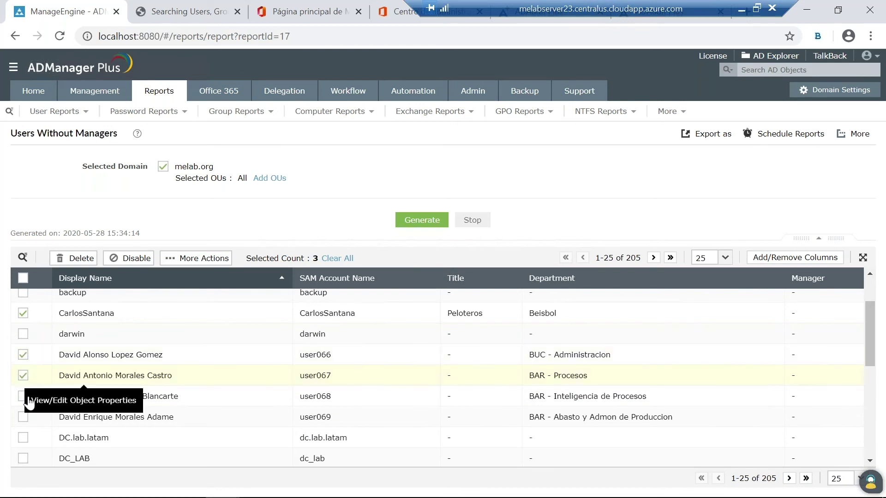
left_click(23, 379)
left_click(22, 398)
left_click(21, 419)
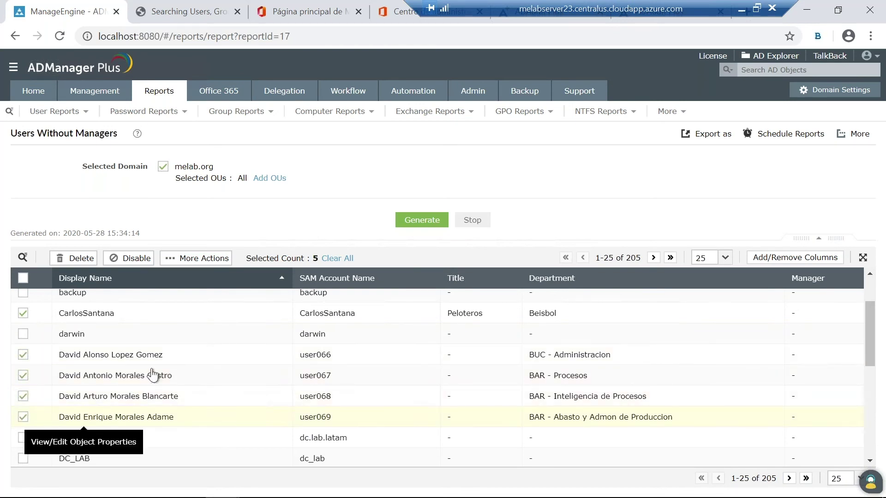
left_click(208, 260)
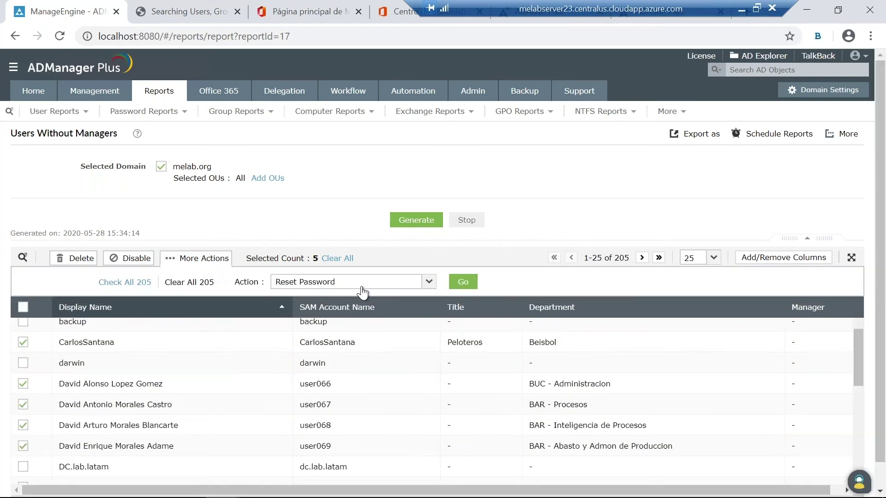
Step: Run the Address/Organization Attributes bulk action on the five checked users
left_click(425, 284)
scroll(395, 320, "down", 1)
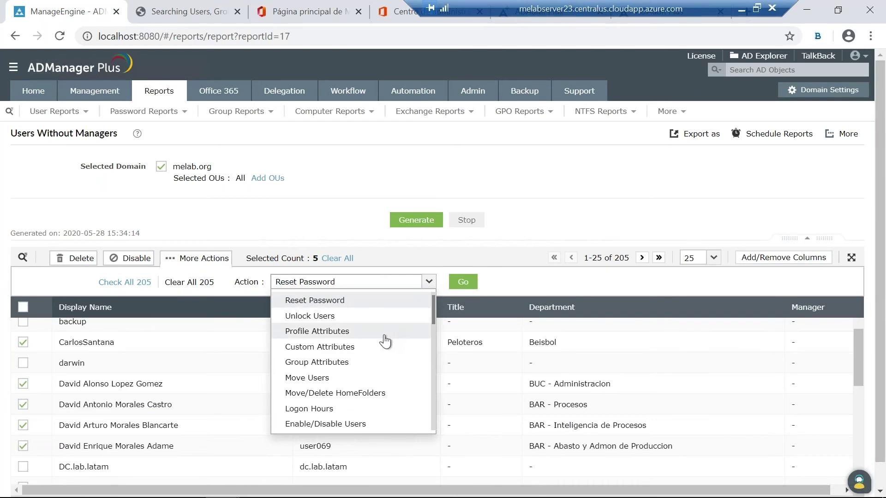
scroll(381, 345, "down", 3)
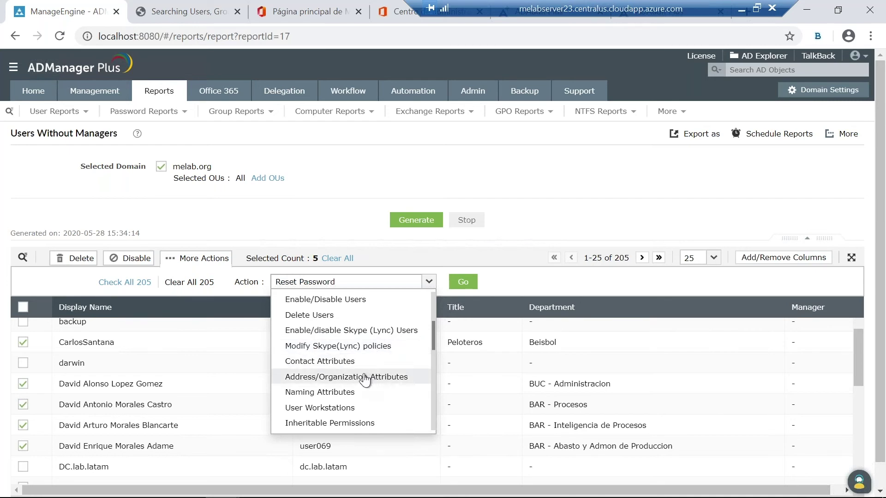
left_click(365, 378)
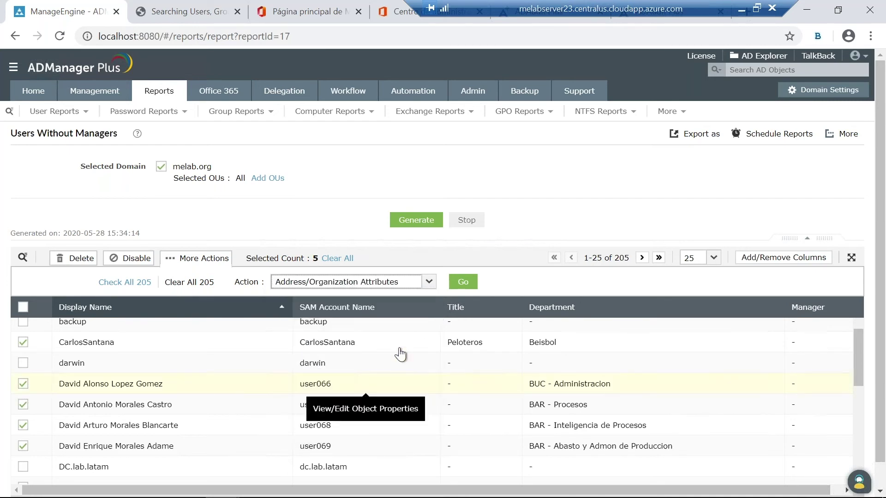
left_click(466, 286)
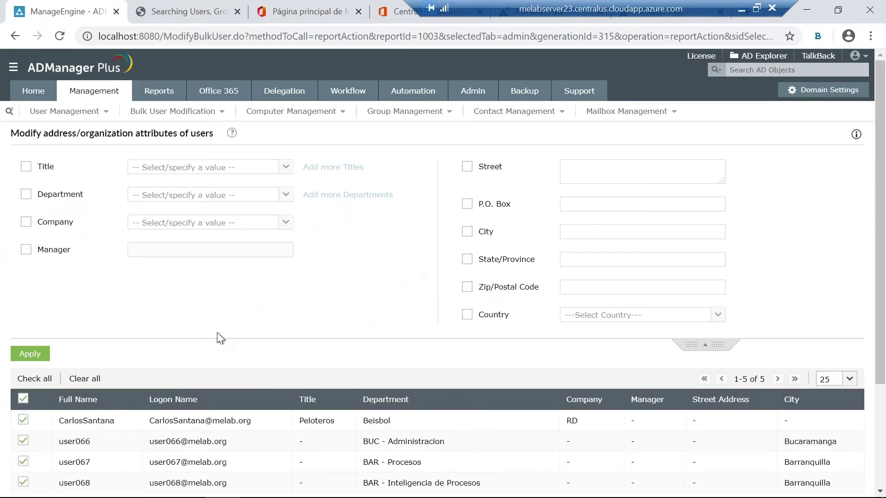
Step: Set the Manager attribute to the user found by searching 'tony' and apply it to all five
scroll(243, 348, "down", 3)
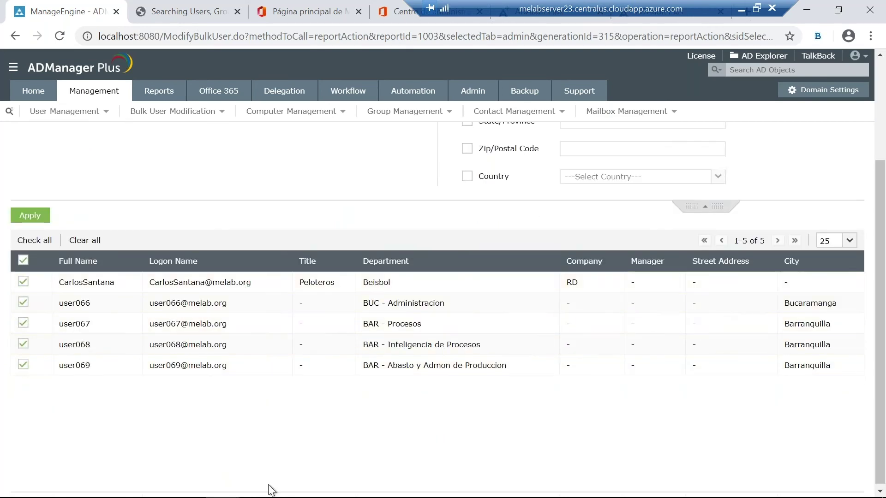
scroll(450, 425, "up", 2)
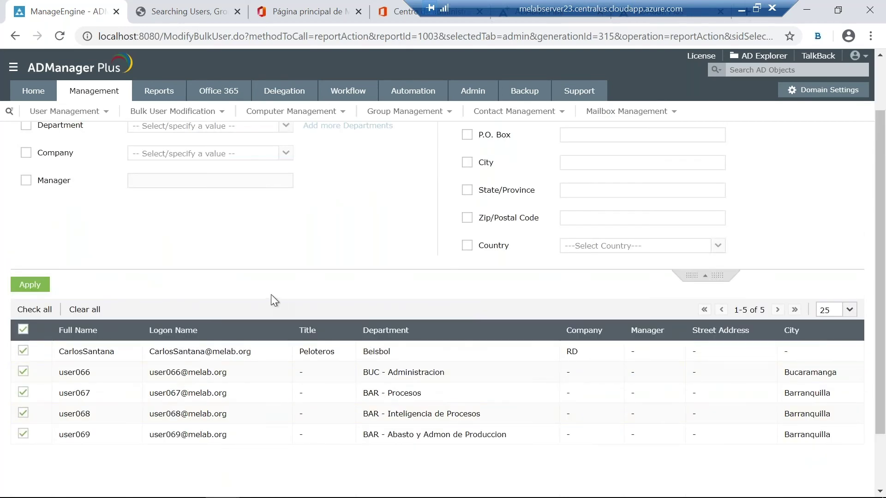
scroll(273, 300, "up", 2)
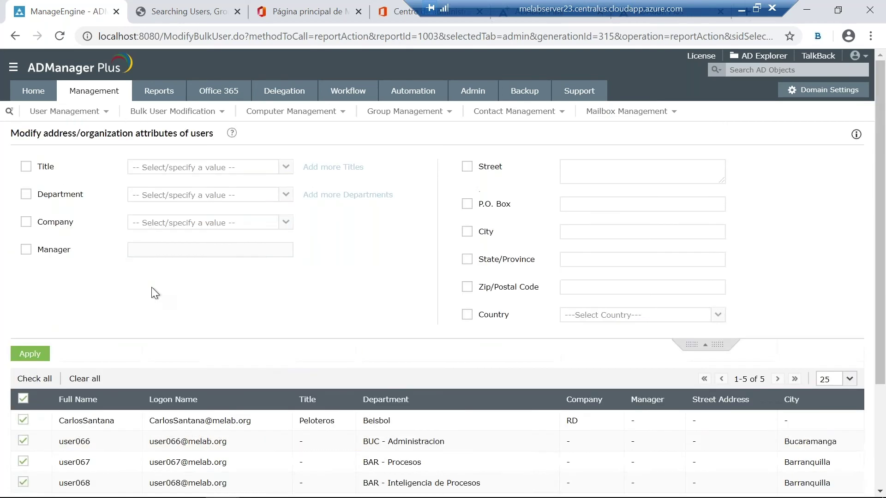
left_click(21, 253)
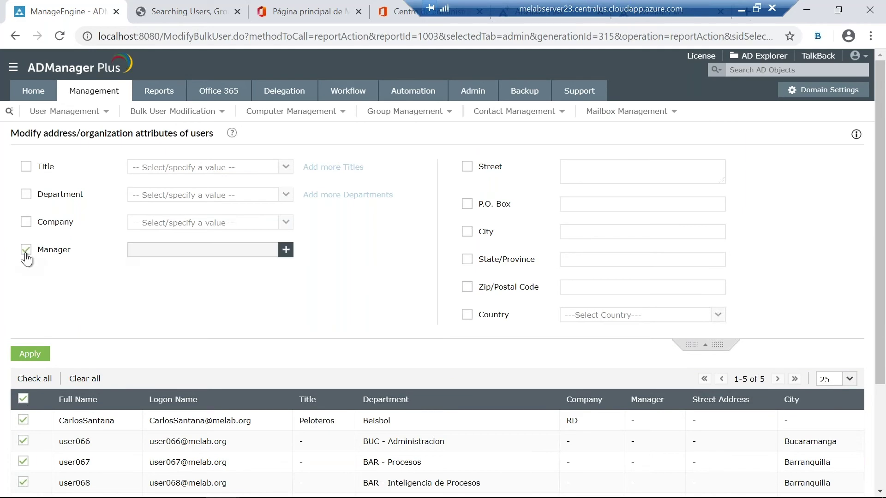
left_click(286, 250)
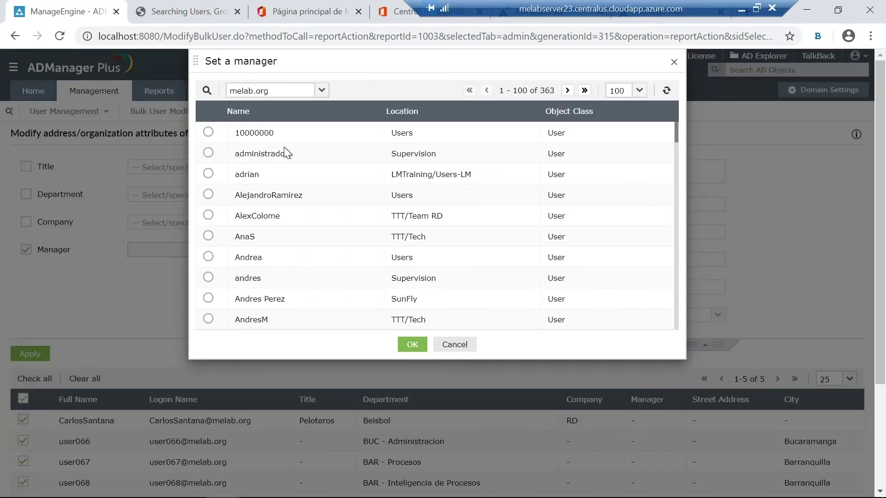
left_click(207, 91)
type("tony")
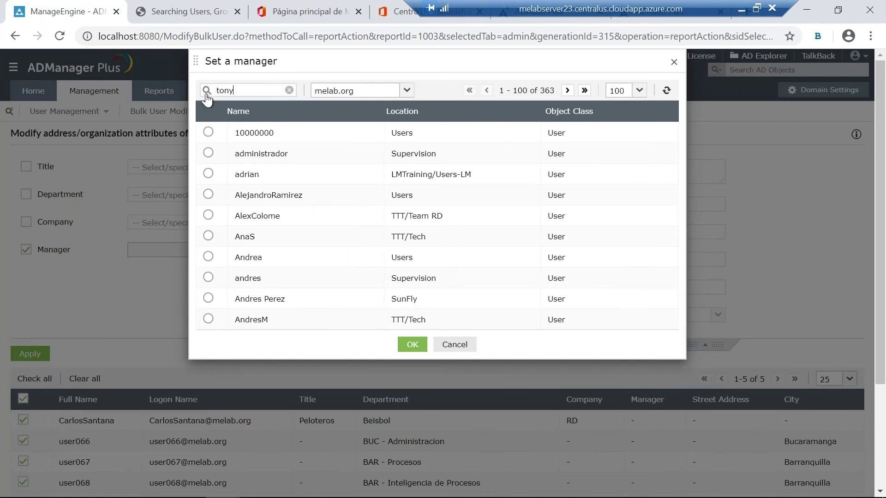
key("Return")
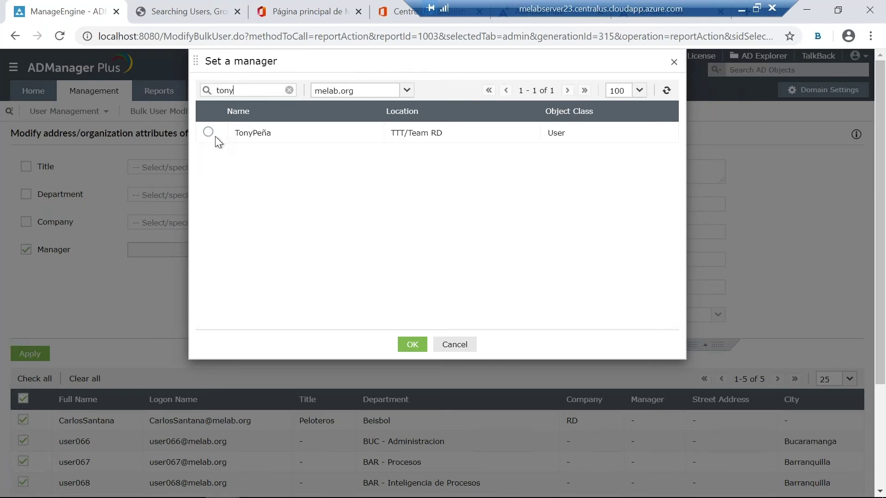
left_click(208, 133)
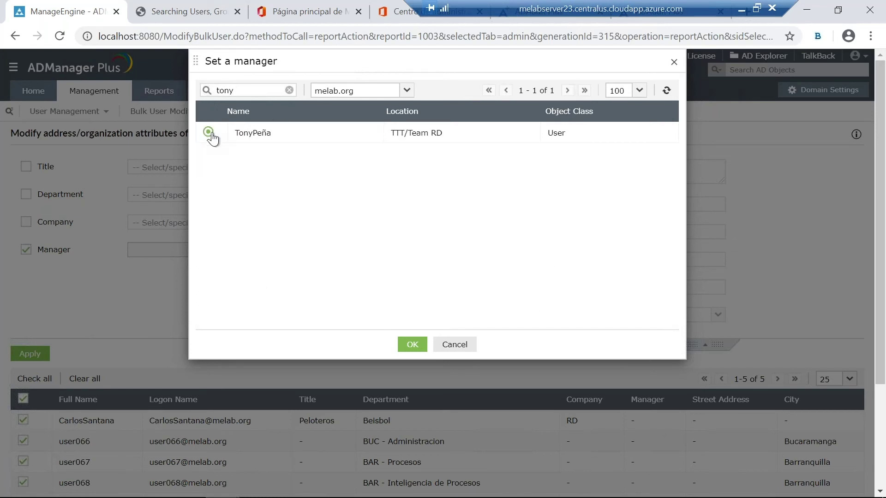
left_click(410, 343)
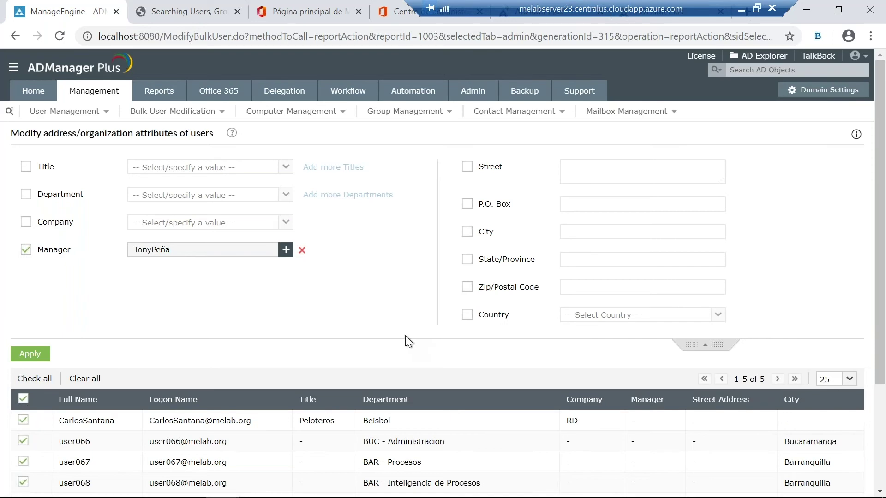
scroll(375, 331, "down", 2)
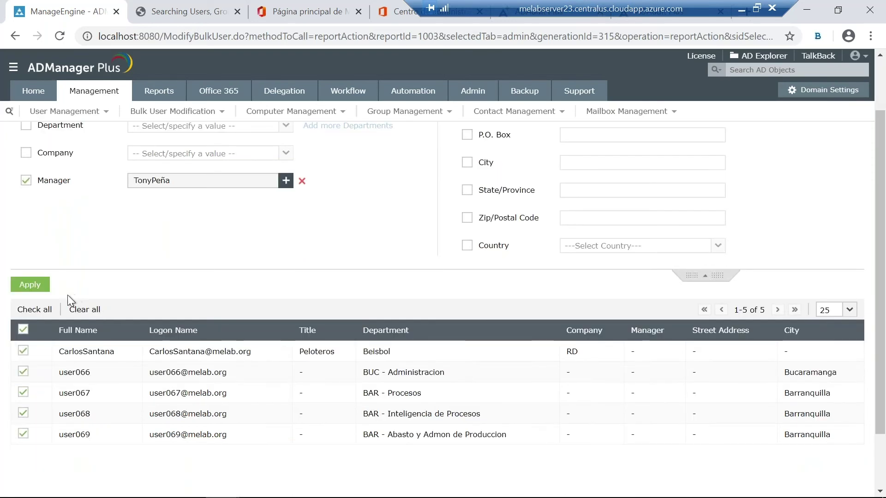
left_click(30, 285)
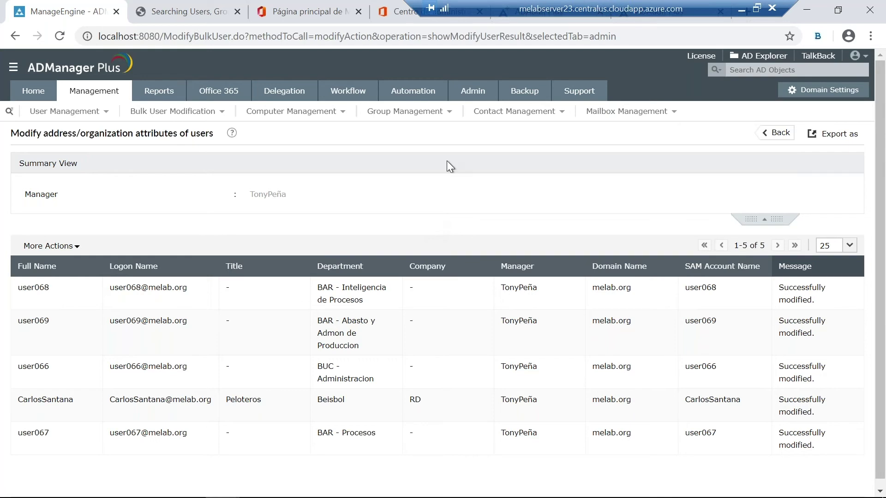
Step: Return to the Reports section's User Reports catalogue
left_click(161, 96)
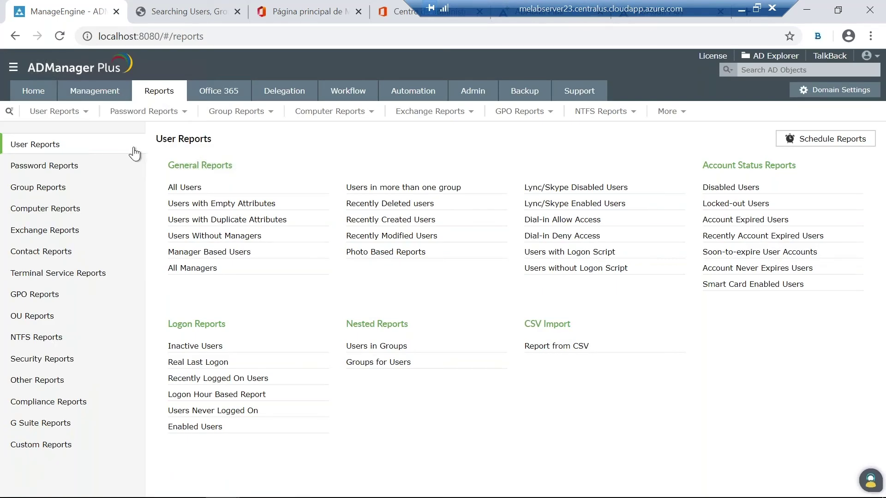
Step: Generate the NTFS Permissions for Folders report for \\mesales-demo11.melab.org at parent folder level
left_click(60, 339)
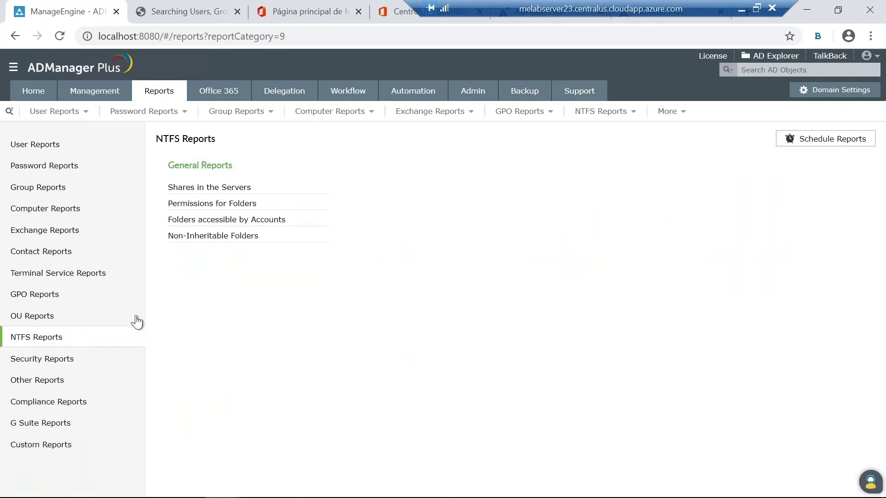
left_click(229, 204)
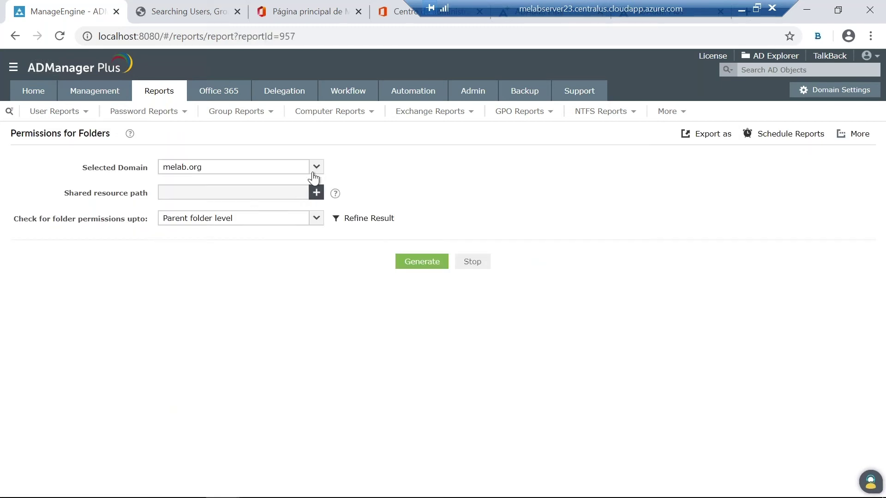
left_click(315, 193)
scroll(277, 244, "down", 4)
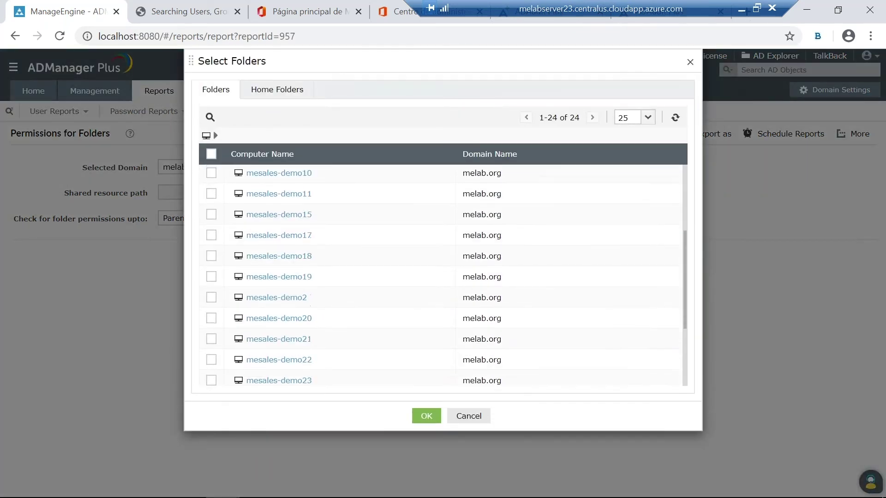
scroll(246, 243, "up", 5)
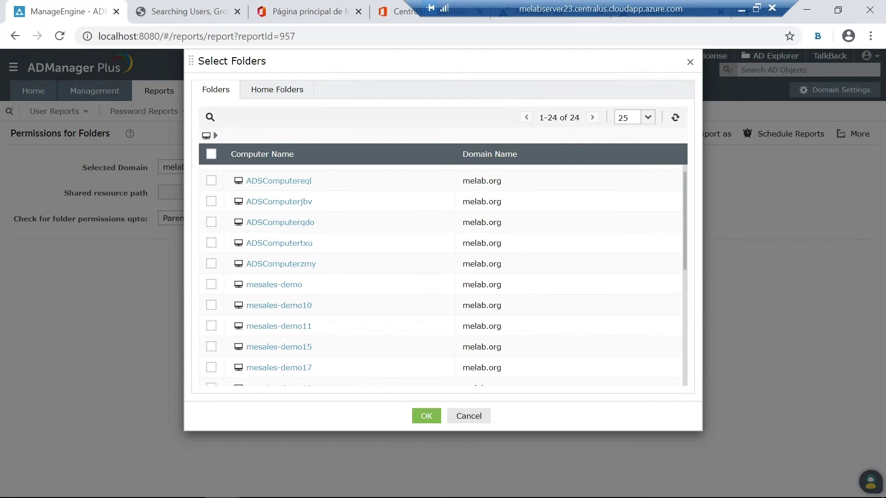
left_click(210, 342)
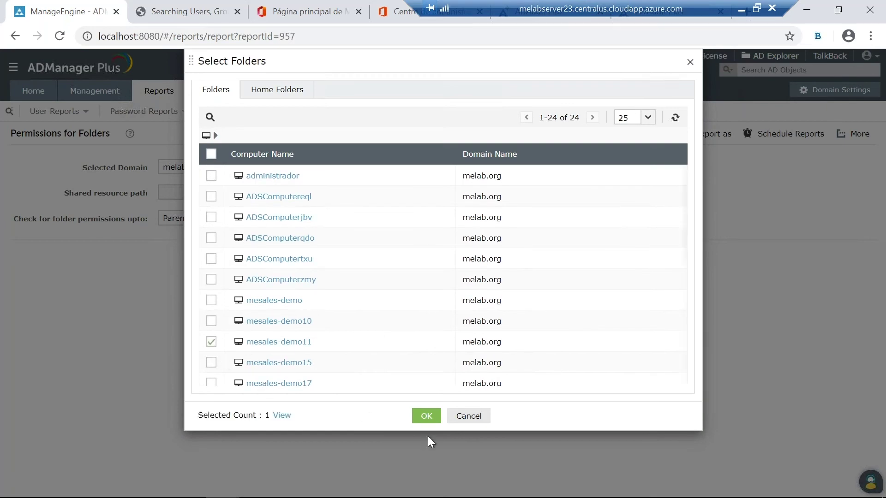
left_click(427, 417)
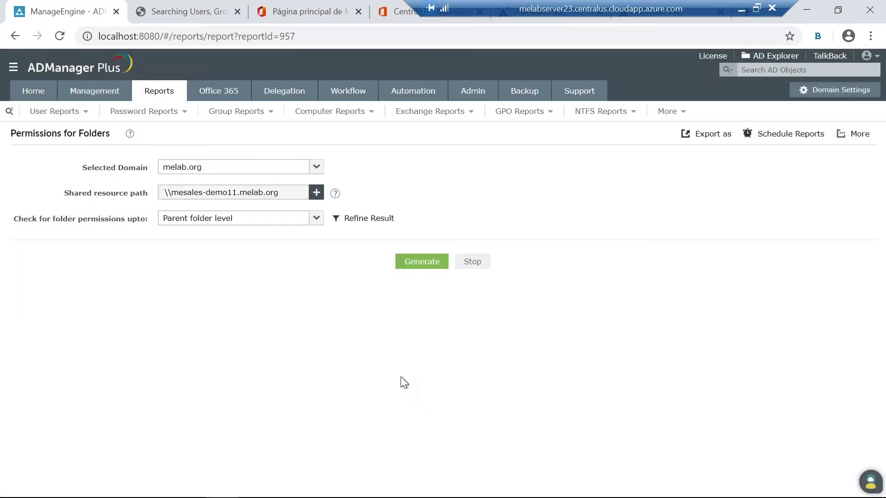
left_click(317, 220)
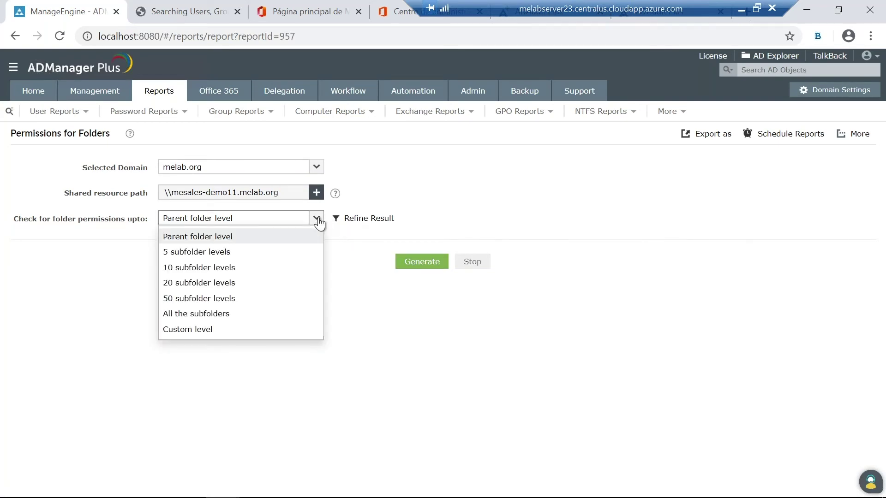
left_click(317, 218)
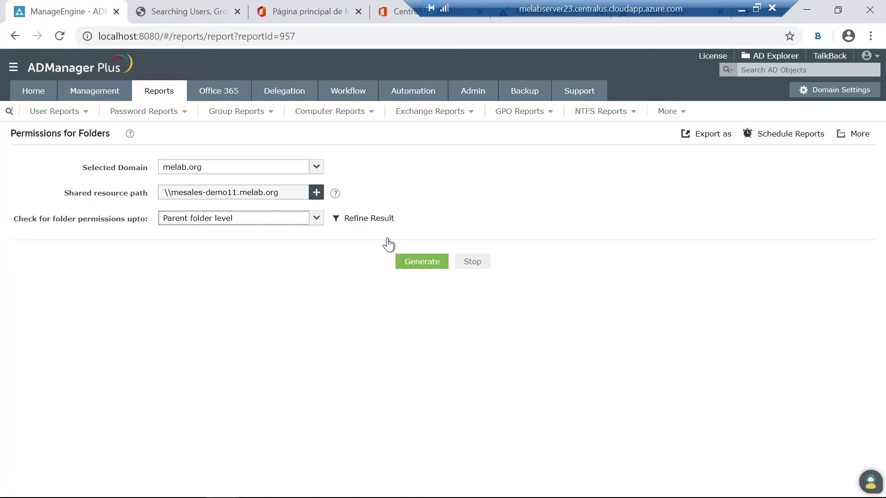
left_click(422, 264)
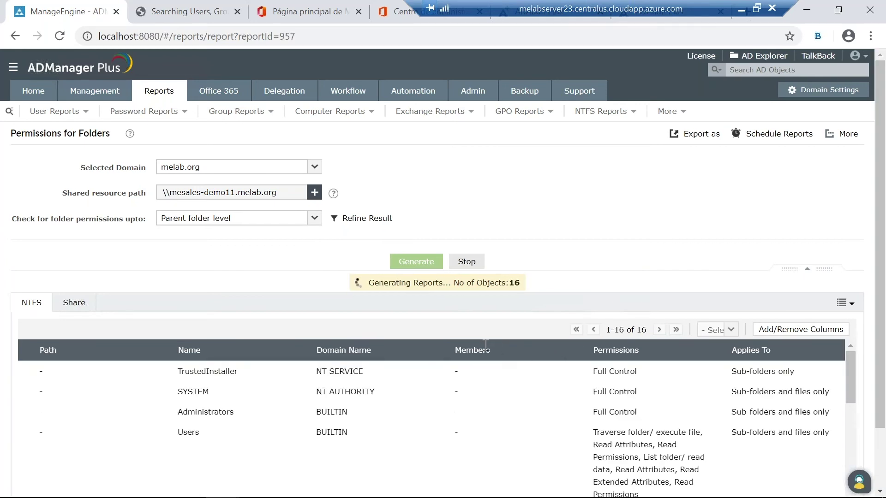
Step: Scroll through the 38 NTFS permission entries for the Repositorio and Users folders
scroll(498, 336, "down", 2)
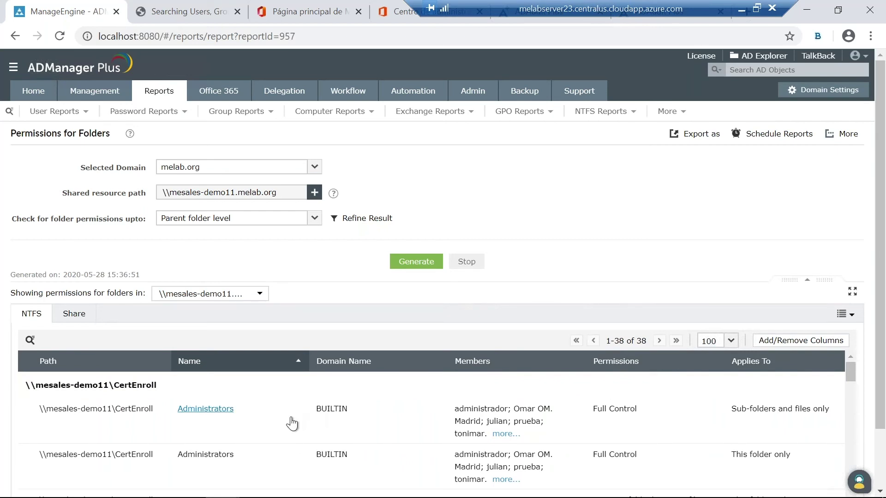
scroll(291, 422, "down", 5)
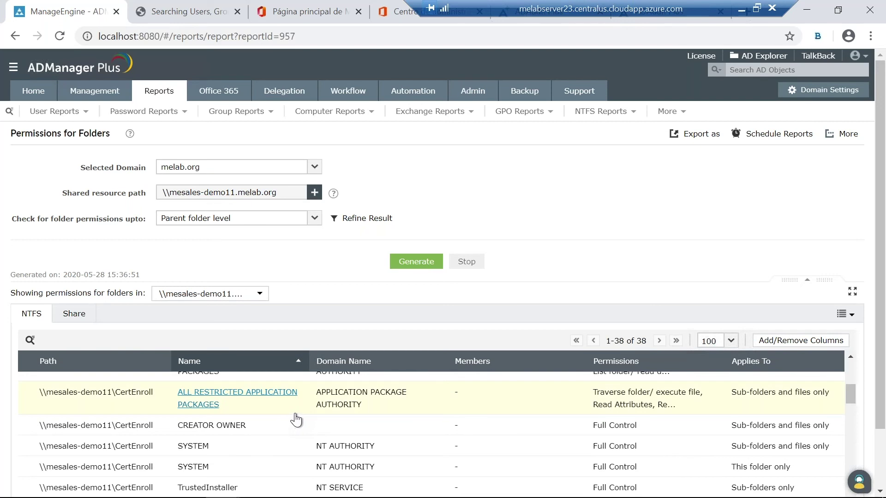
scroll(294, 420, "down", 3)
scroll(294, 420, "down", 2)
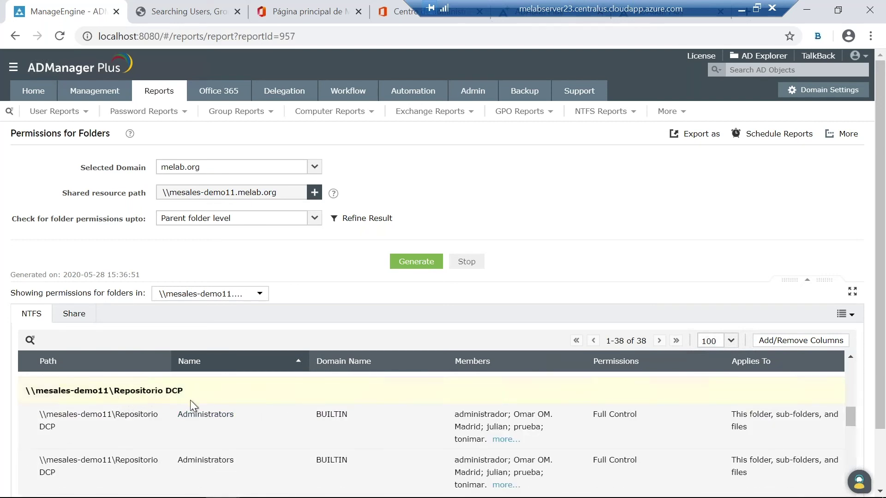
scroll(259, 415, "down", 1)
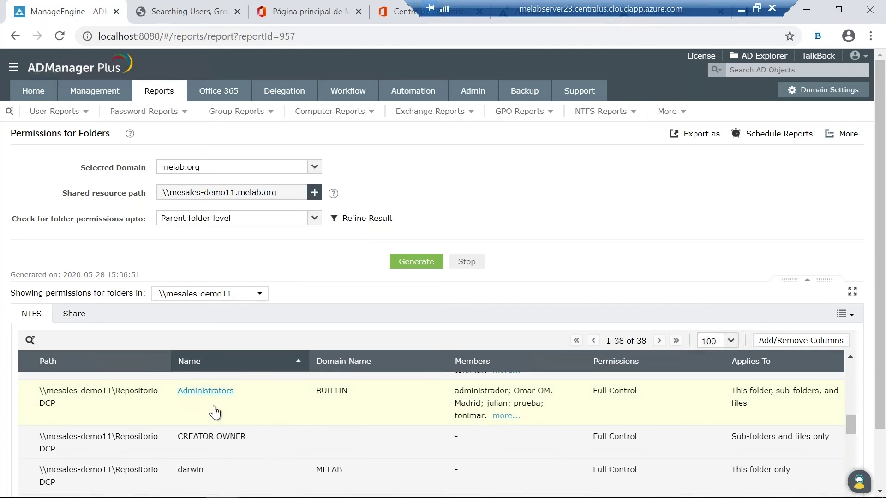
scroll(261, 415, "down", 2)
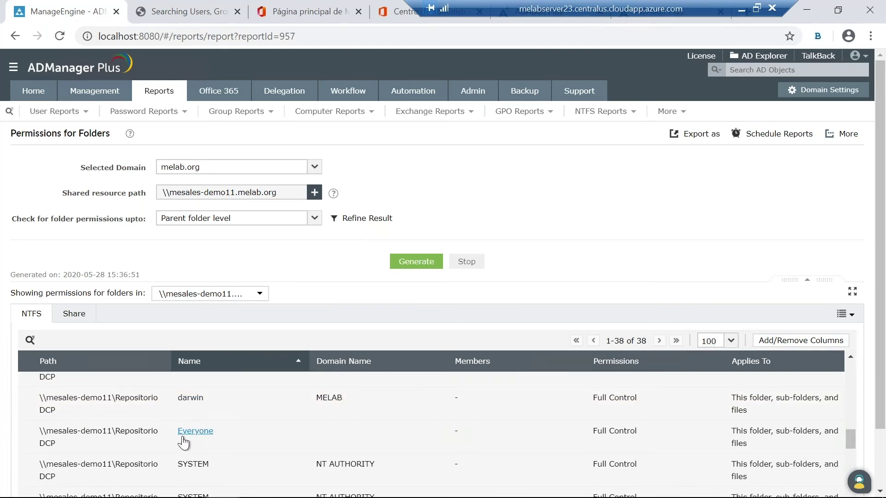
scroll(379, 455, "down", 2)
scroll(377, 433, "down", 2)
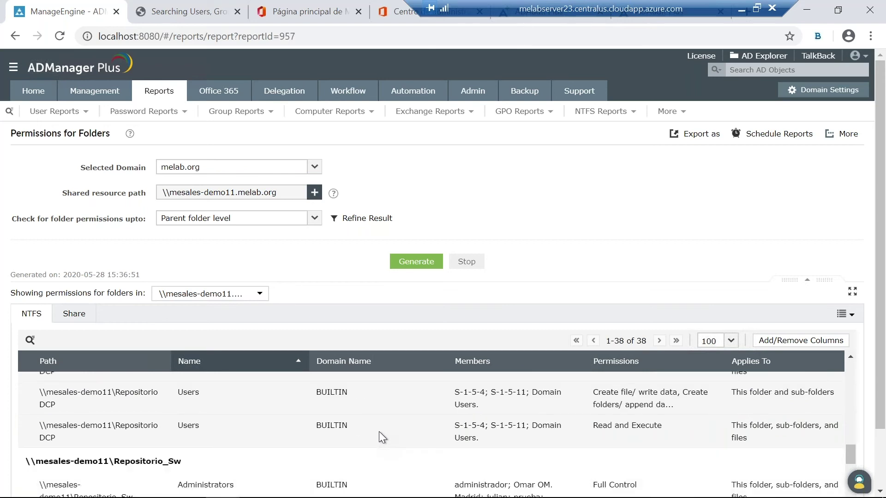
scroll(378, 433, "down", 6)
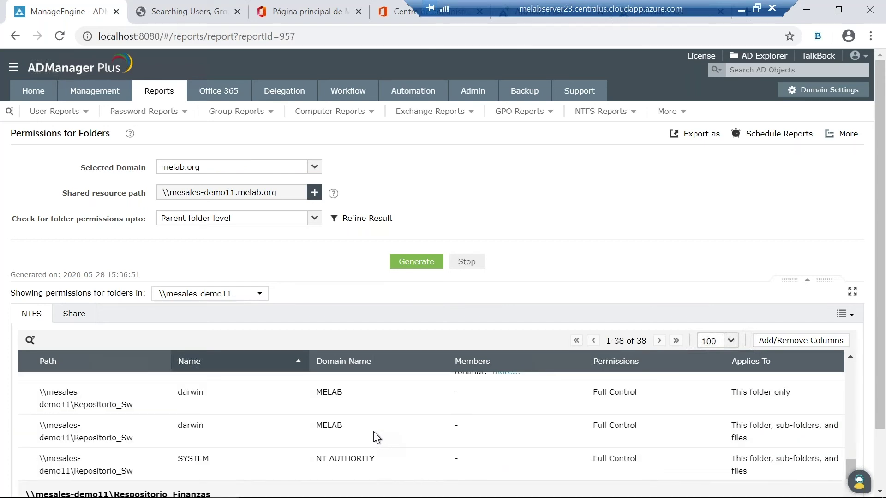
scroll(353, 423, "down", 4)
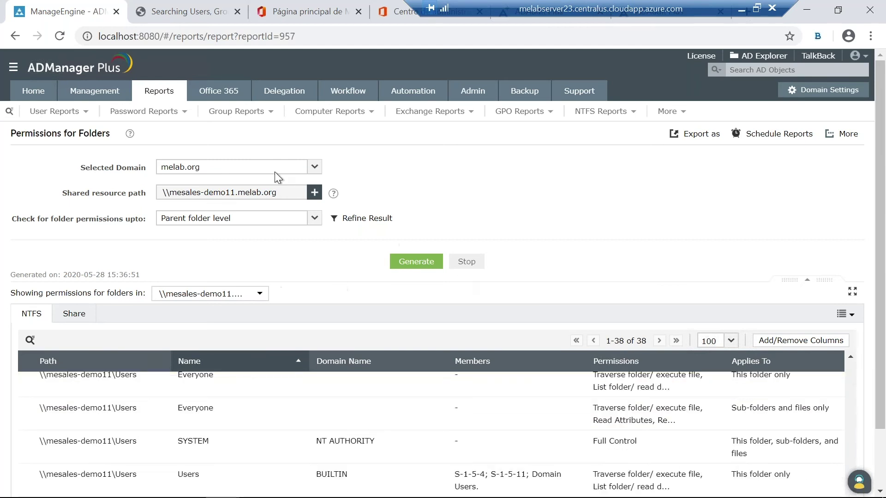
Step: View the Office 365 tenant settings linked to melab.org, then open Help Desk Technicians
left_click(220, 94)
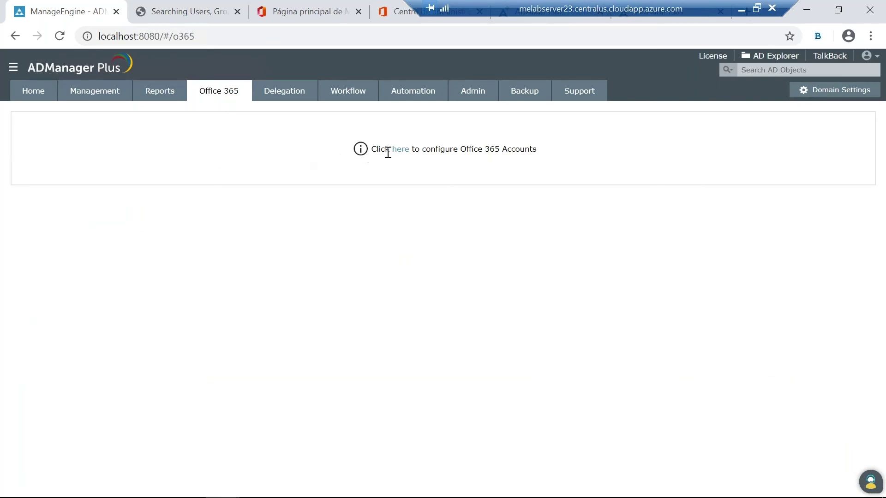
left_click(402, 152)
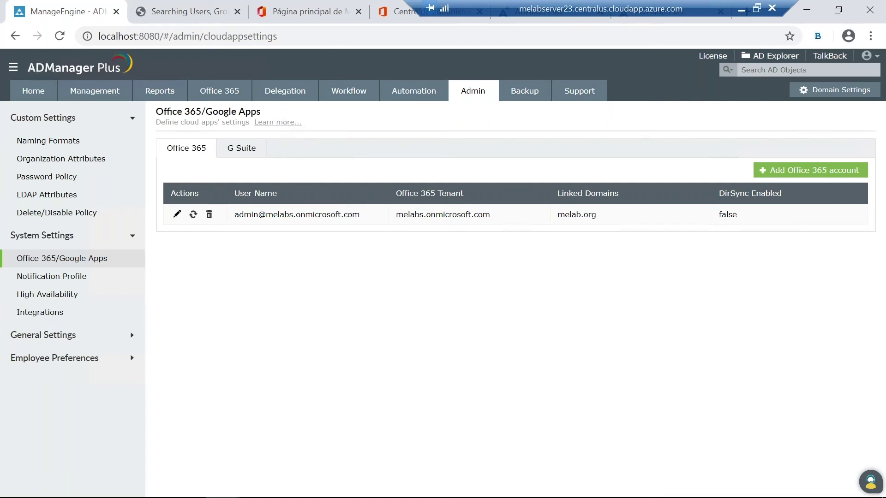
left_click(280, 99)
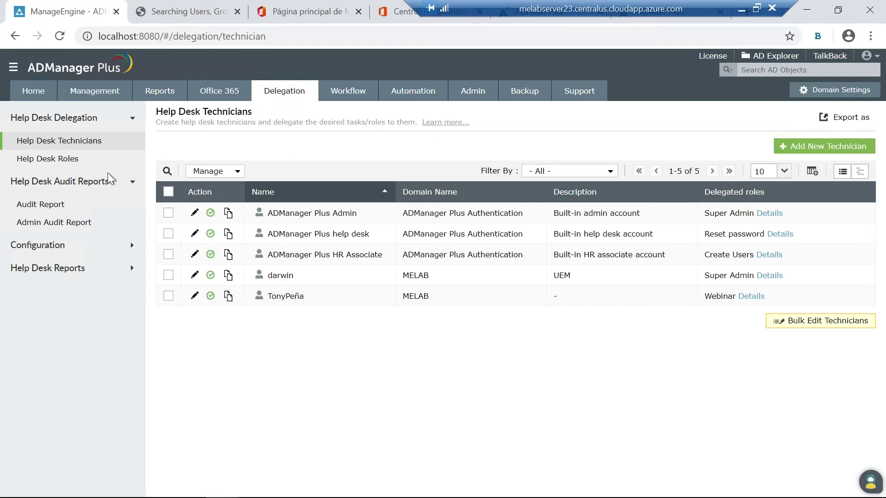
Step: Show the Help Desk Roles list and scroll through its ten roles
left_click(72, 162)
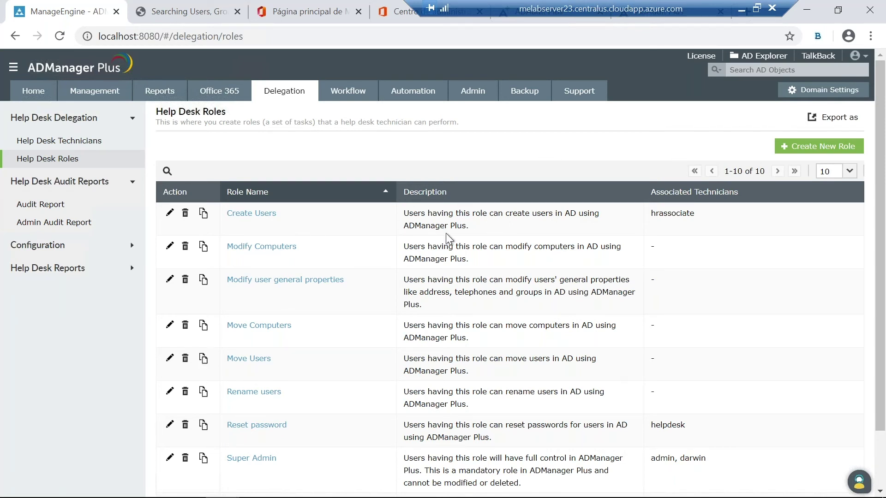
scroll(403, 268, "down", 2)
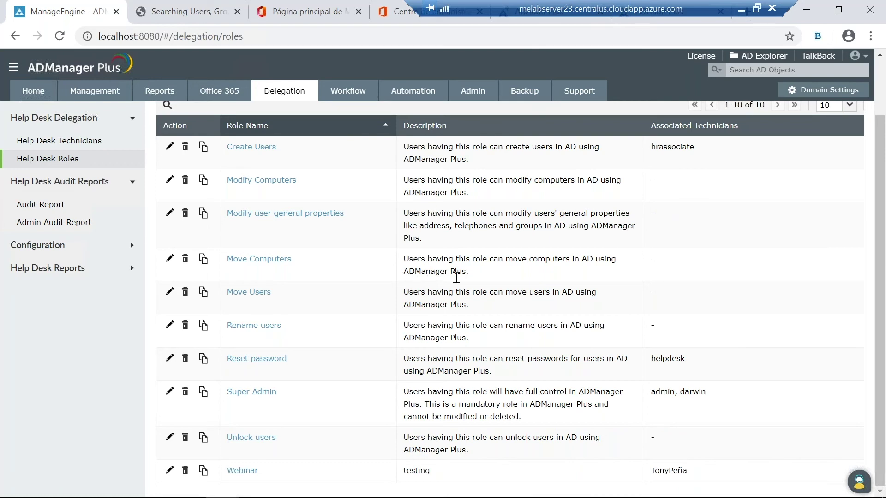
scroll(530, 277, "up", 2)
Step: Start a new help desk role named 'Webinar RD'
left_click(811, 147)
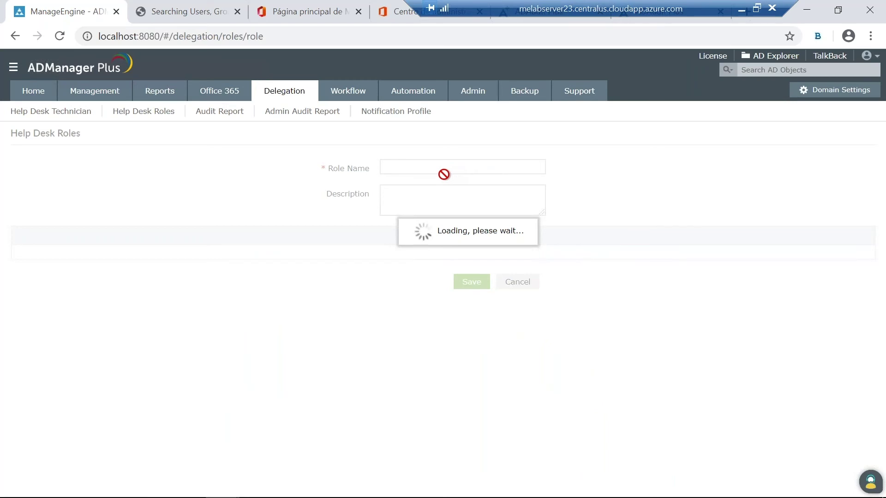
left_click(419, 168)
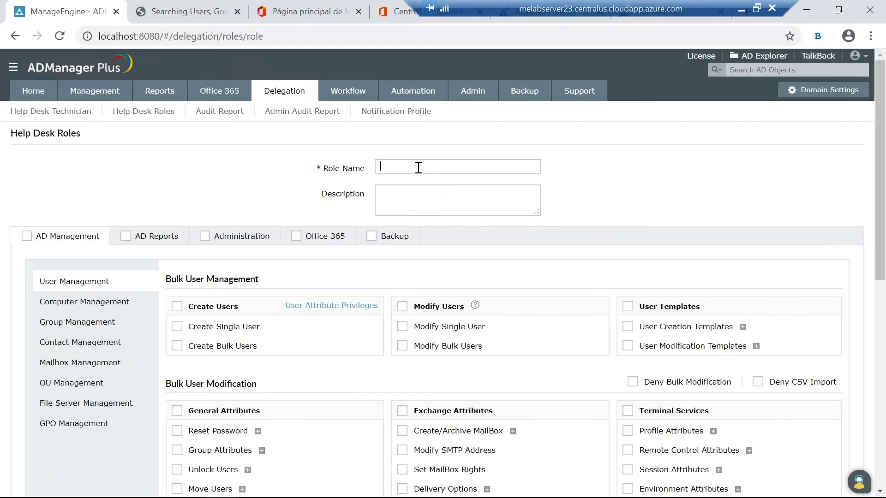
type("Webinar RD")
Step: Grant the role Create Single User, Reset Password and Unlock Users, then save it
scroll(309, 262, "down", 1)
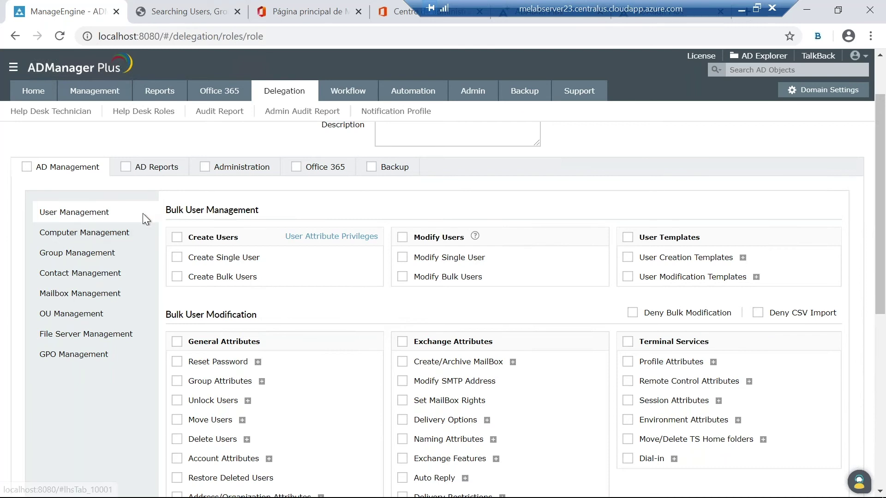
left_click(174, 260)
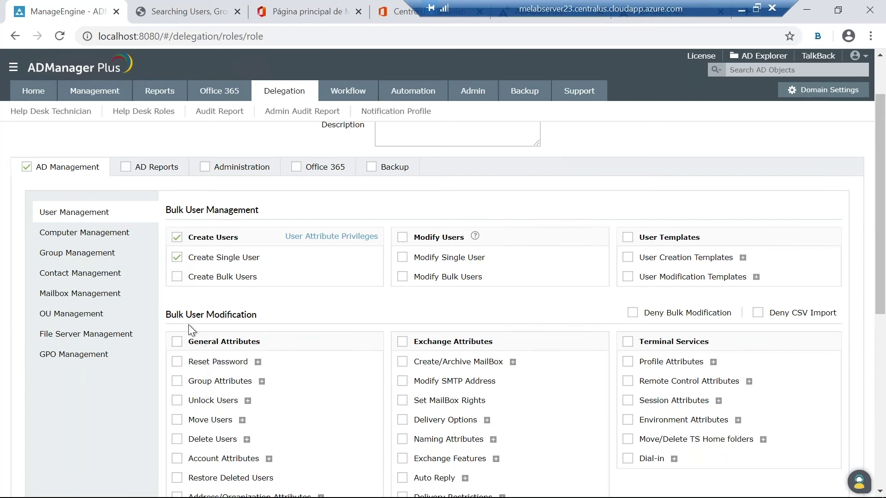
scroll(188, 325, "down", 1)
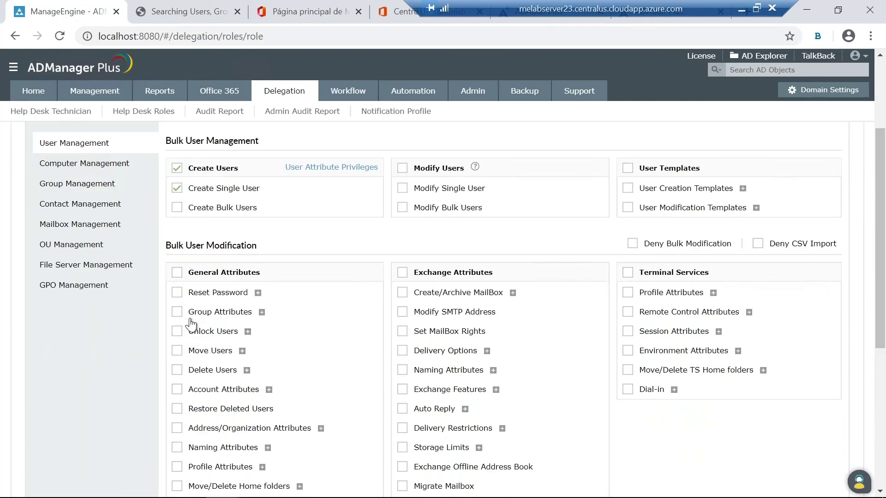
left_click(175, 295)
left_click(178, 335)
scroll(376, 205, "up", 3)
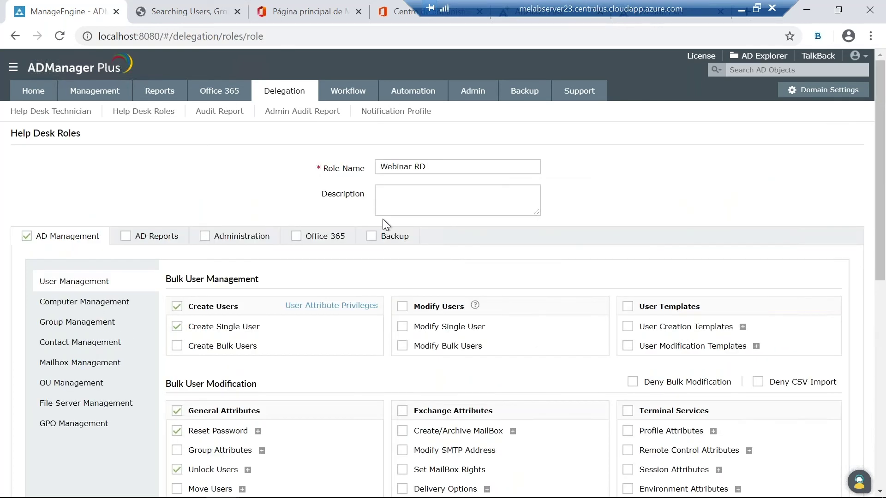
scroll(389, 220, "down", 2)
scroll(389, 219, "up", 2)
scroll(461, 210, "down", 4)
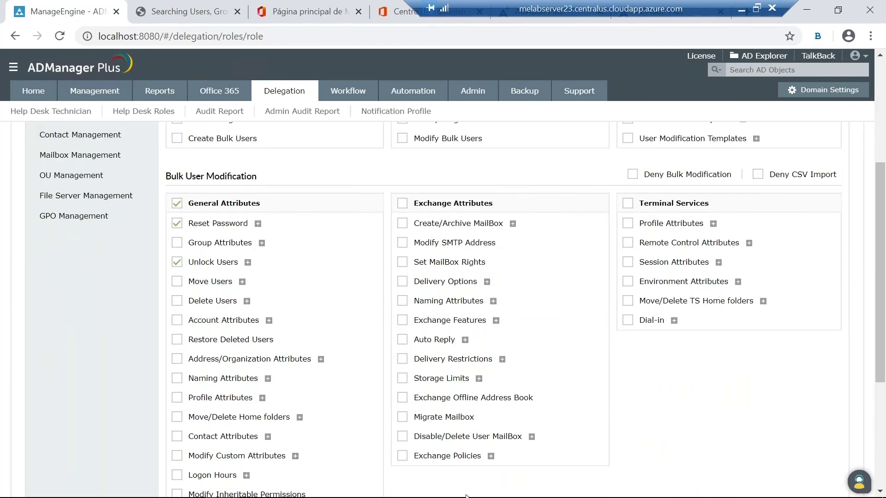
scroll(534, 355, "down", 4)
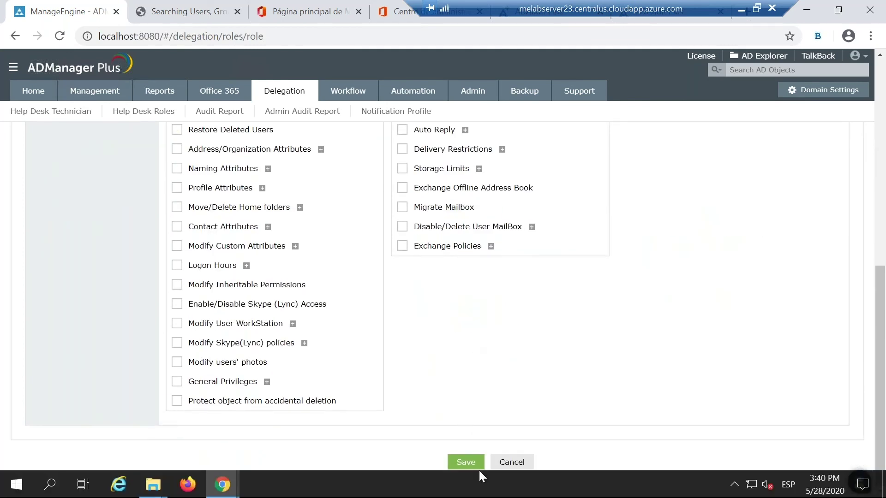
left_click(466, 462)
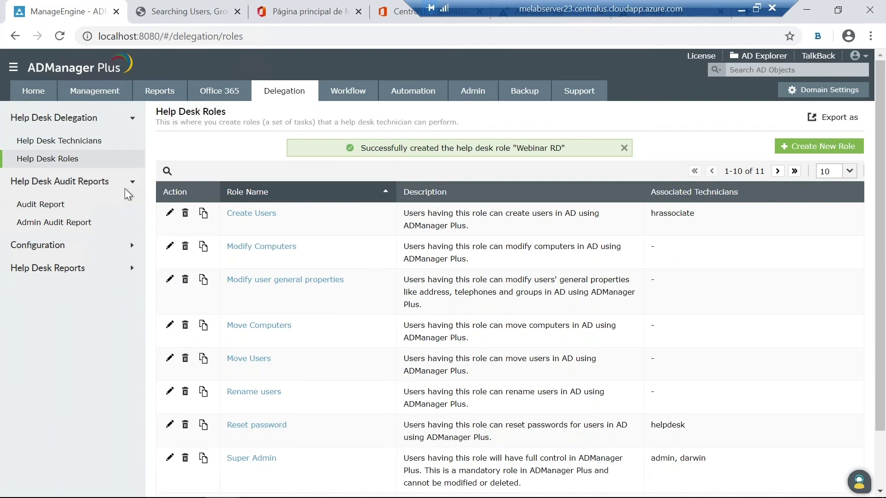
Step: Open the Help Desk Technicians list and start a new technician for melab.org
left_click(67, 147)
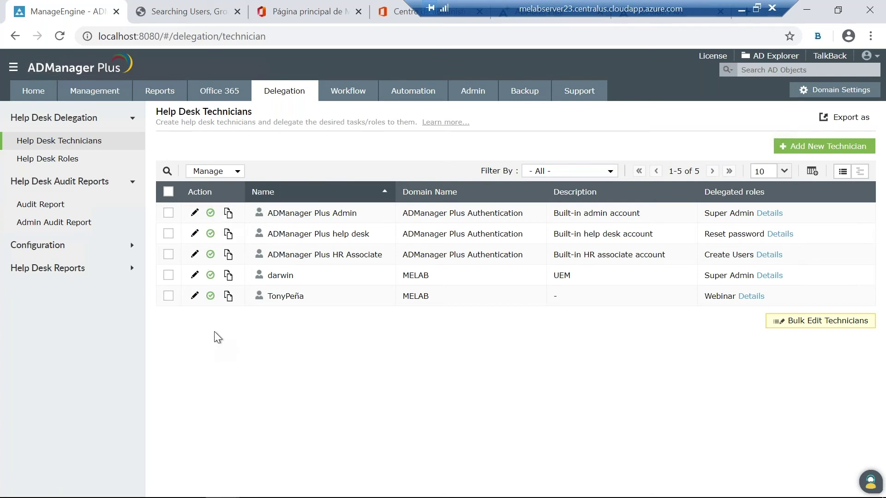
left_click(821, 150)
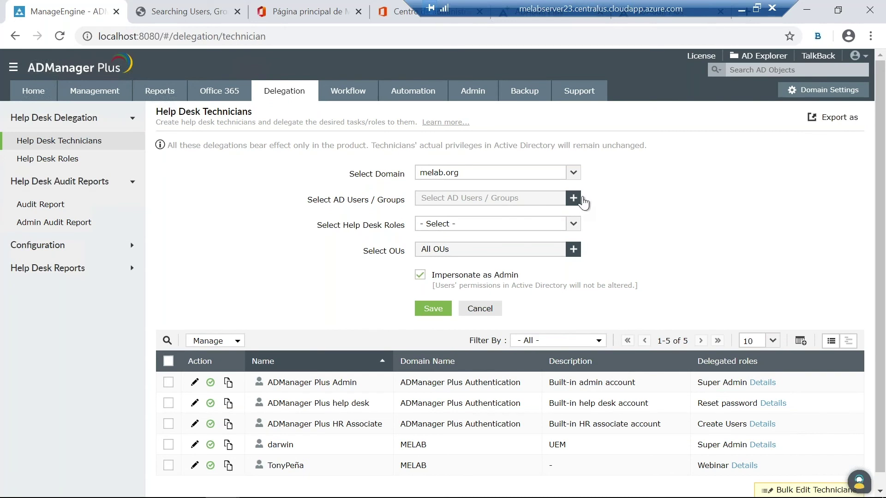
Step: Search the 363 AD users by the technician's name and check the single match
left_click(573, 199)
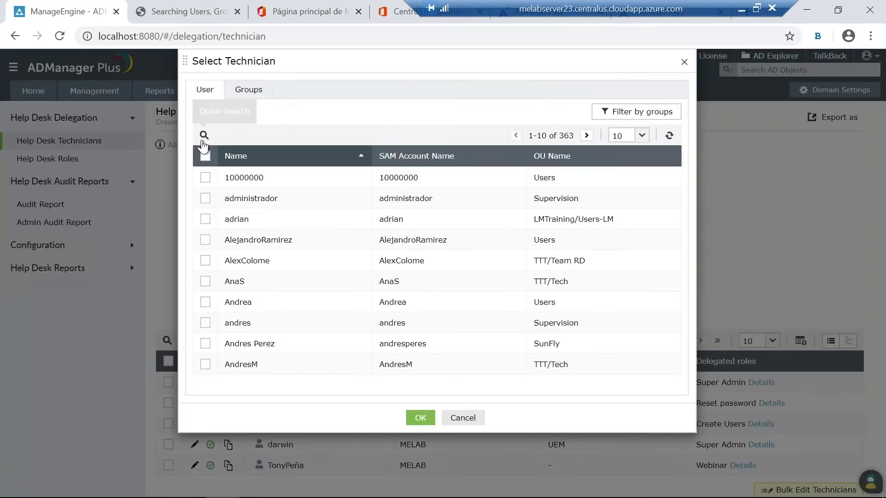
left_click(203, 137)
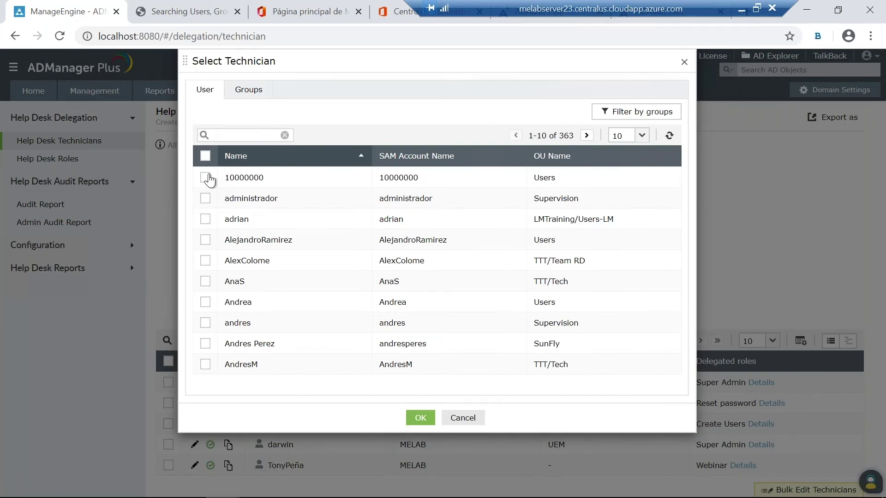
type("Rafel")
key("Return")
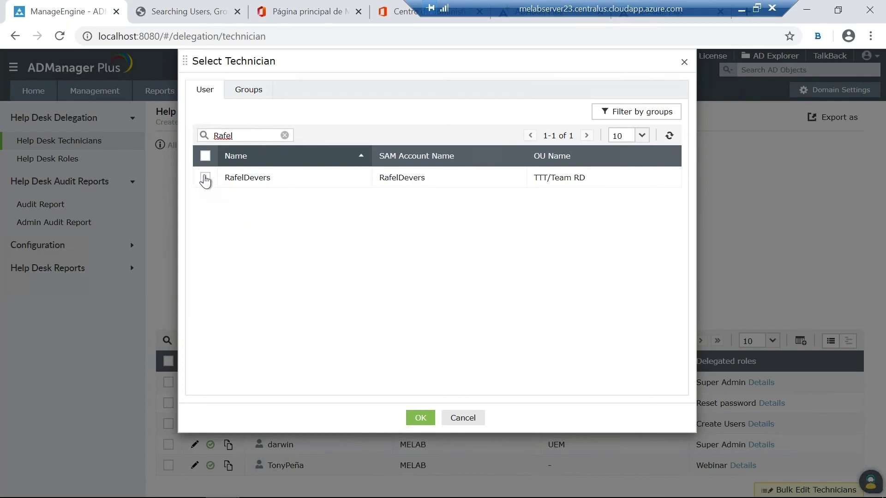
left_click(204, 178)
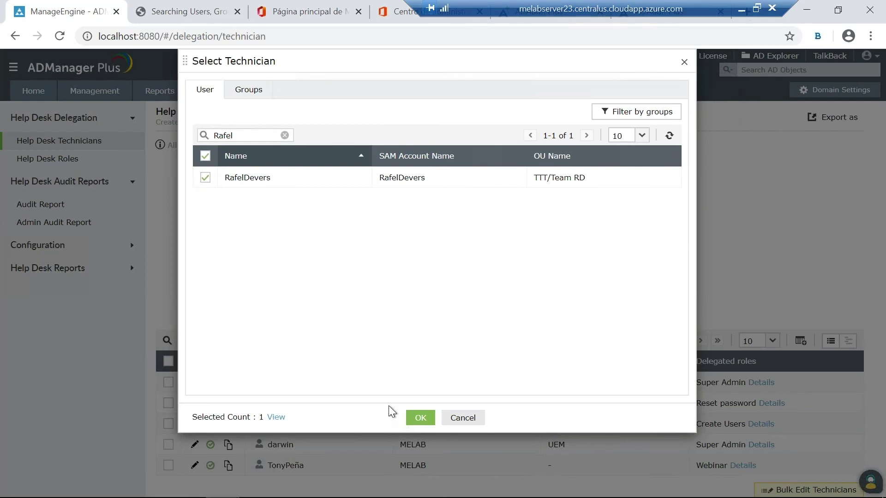
Step: Confirm the selected user and assign the Webinar RD help desk role
left_click(414, 416)
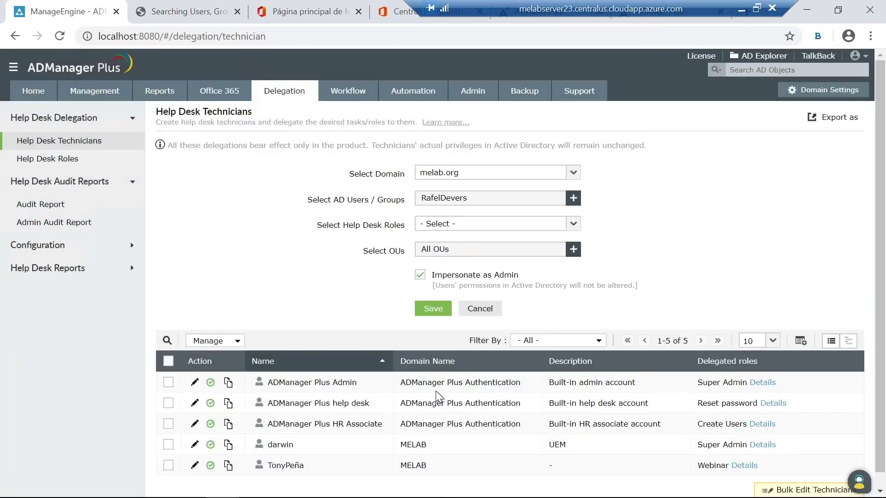
scroll(436, 369, "down", 1)
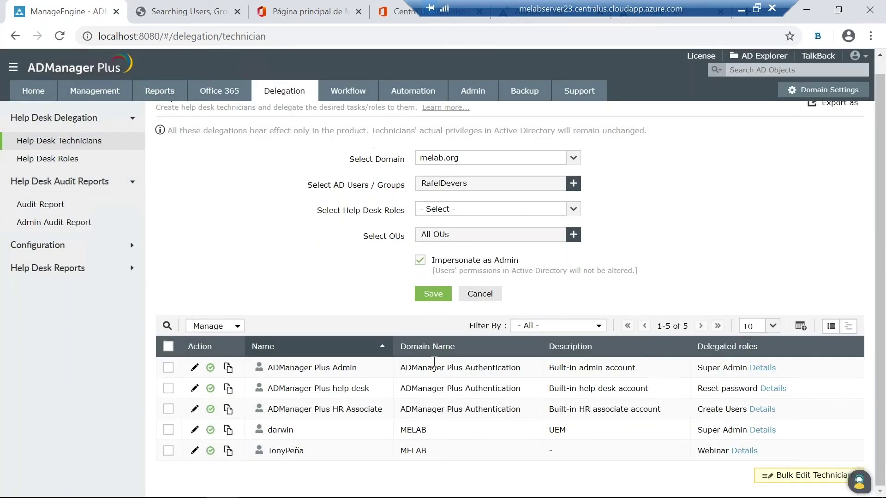
left_click(577, 211)
scroll(482, 282, "down", 3)
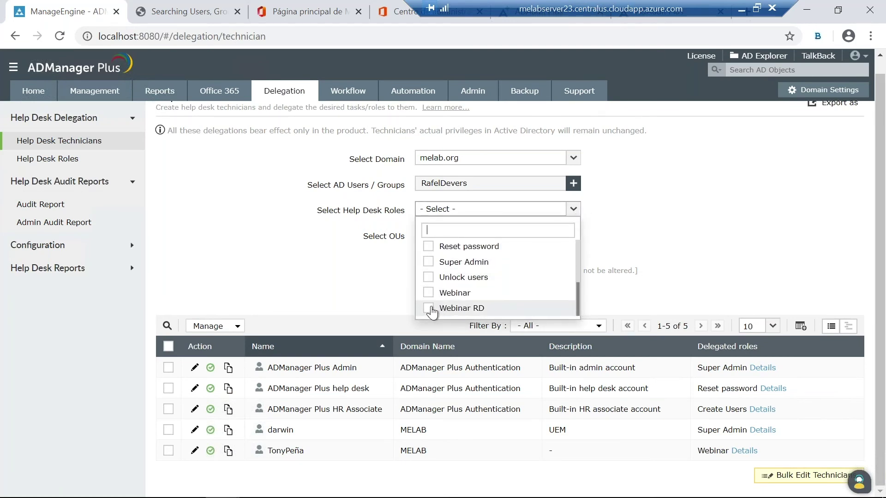
left_click(429, 308)
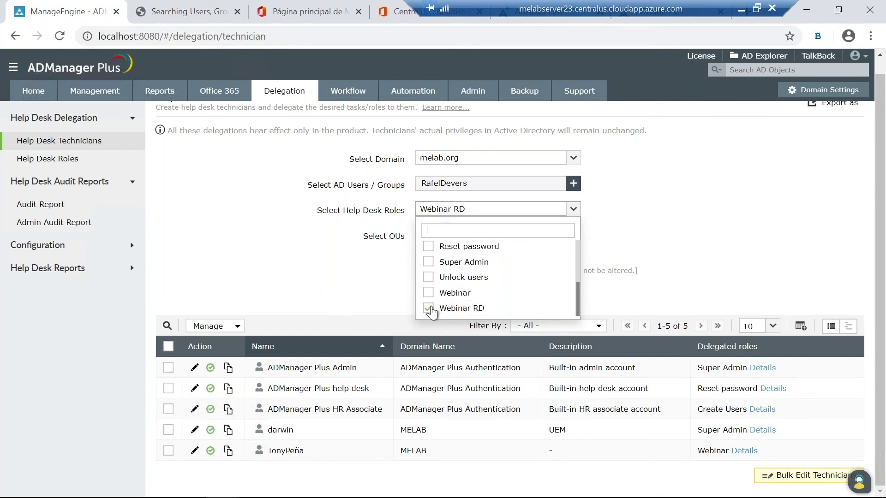
left_click(645, 239)
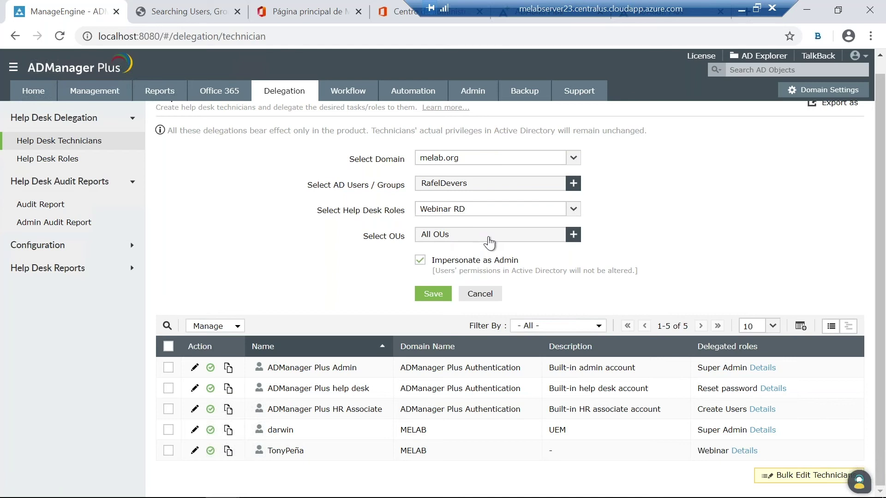
Step: Limit the technician's OU scope to Team RD under TTT
left_click(573, 235)
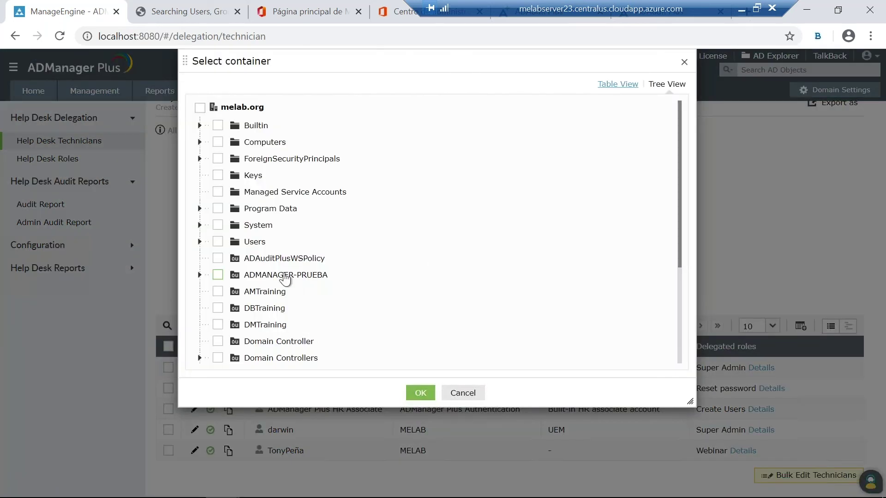
scroll(294, 295, "down", 3)
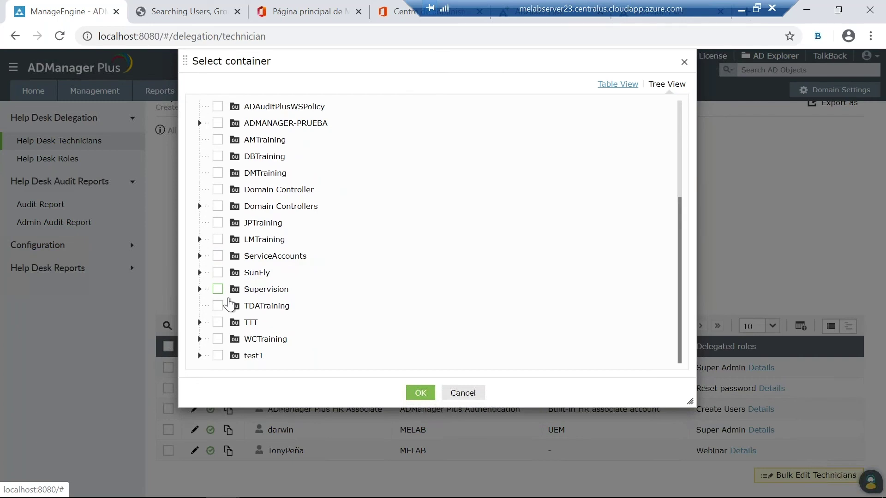
left_click(200, 323)
scroll(243, 330, "down", 3)
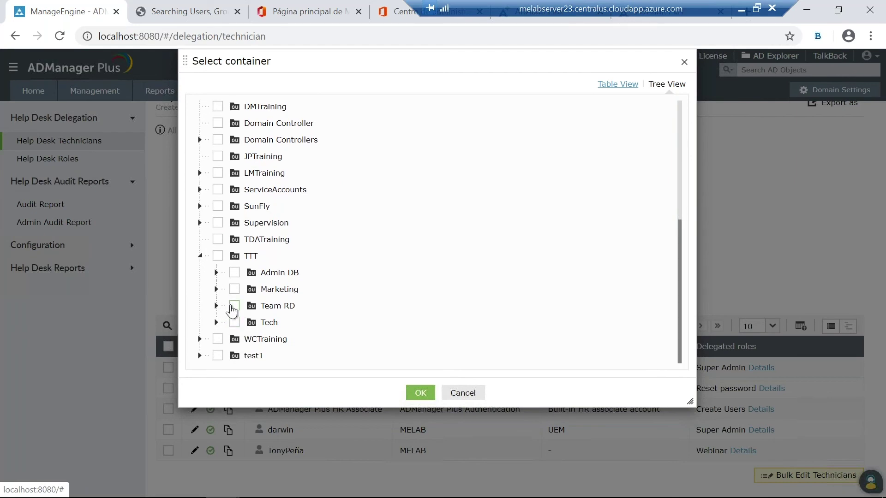
left_click(233, 307)
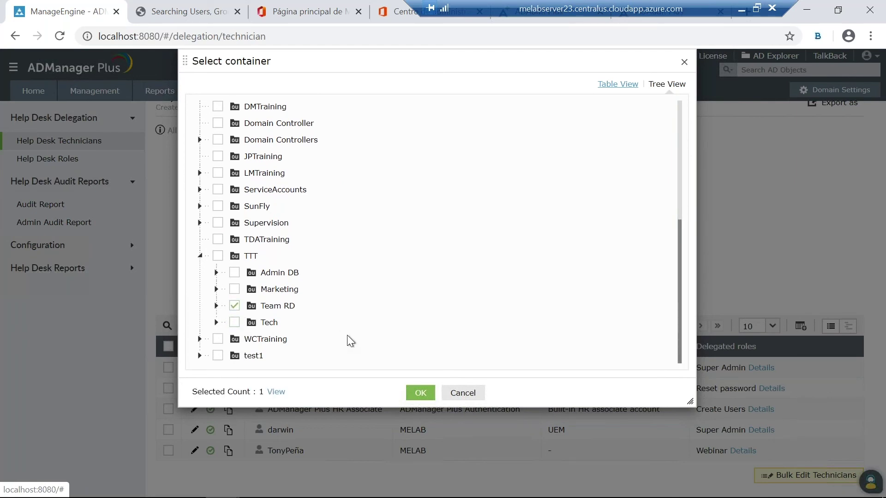
left_click(420, 393)
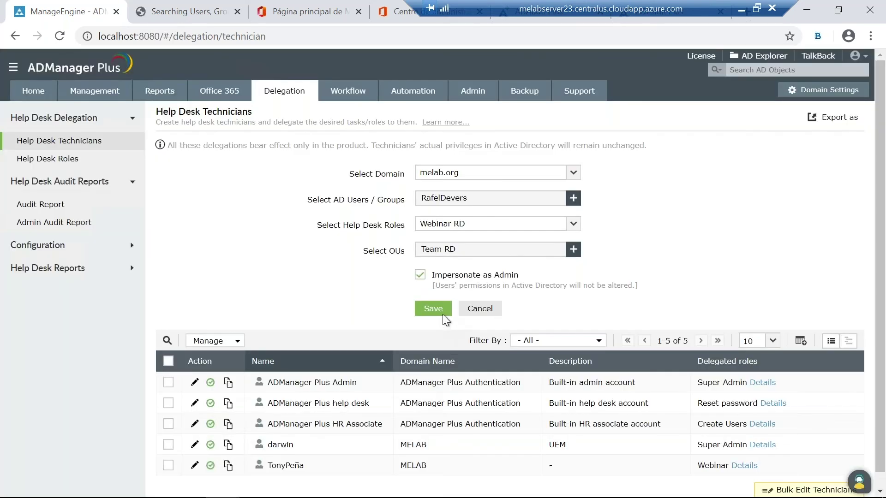
Step: Save the new Webinar RD technician, bringing the list to 6 technicians
left_click(442, 312)
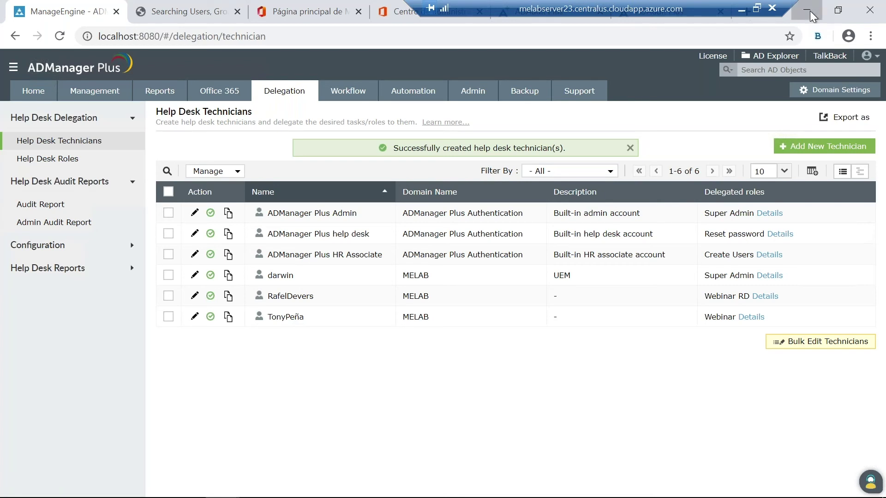
Step: On the incognito login page, try signing in as the new technician with username and password
left_click(810, 10)
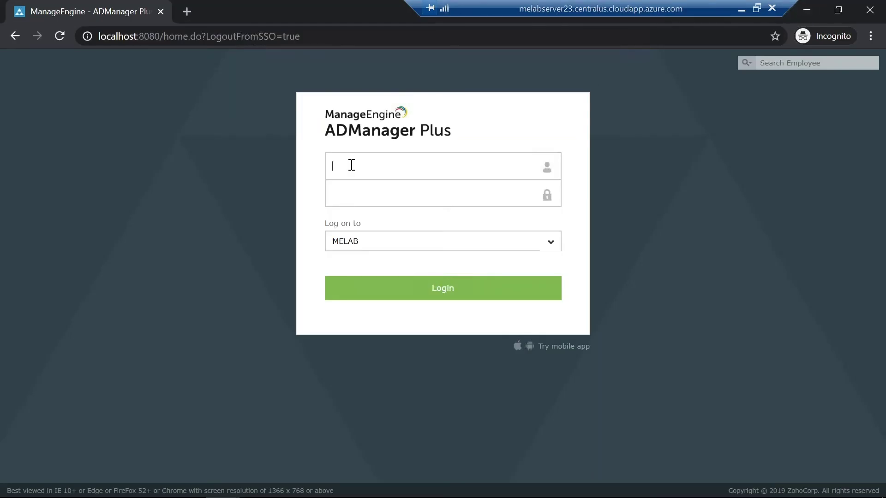
type("rafeldevers")
key("ctrl+v")
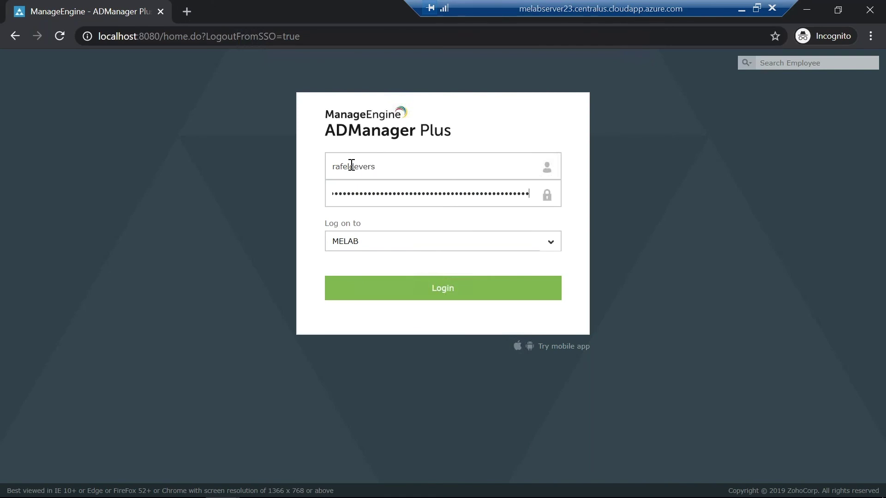
key("ctrl+a")
key("BackSpace")
type("•••••••")
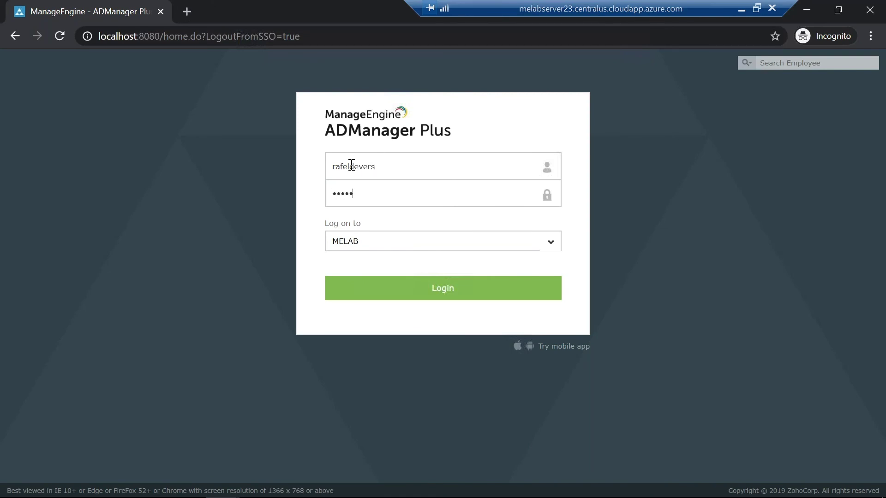
type("••••")
left_click(394, 289)
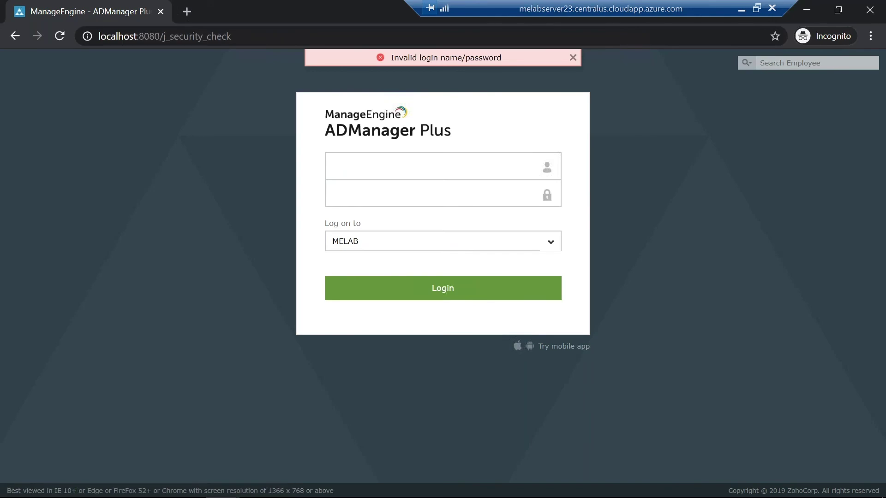
type("rafeldev")
type("ers")
type("•••")
type("••••")
type("••••")
key("Return")
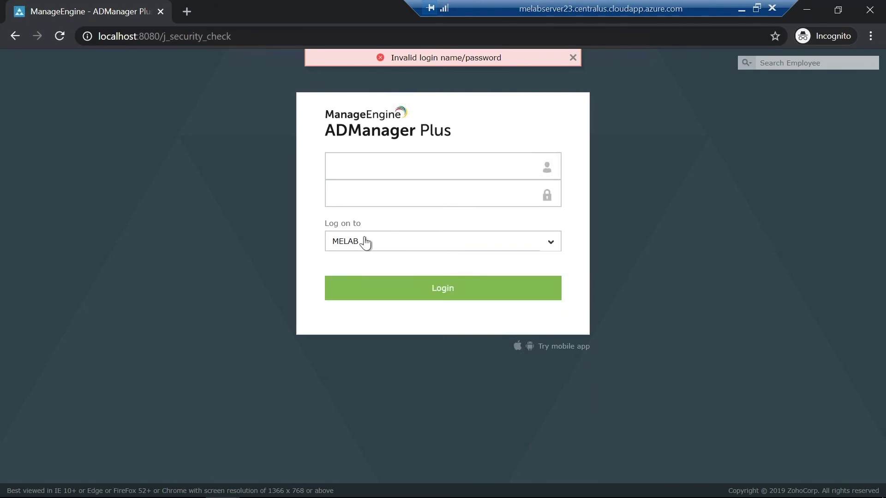
Step: Log in with another technician's username and password instead
left_click(342, 170)
type("Tonypeña")
key("Tab")
type("•••••••••••")
left_click(389, 290)
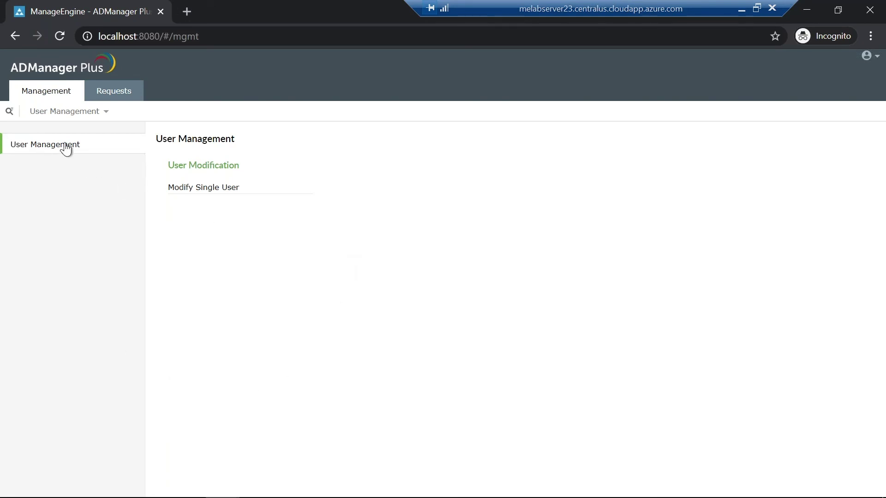
Step: Open the technician's Modify Single User list of 363 users, then minimize that window
left_click(202, 189)
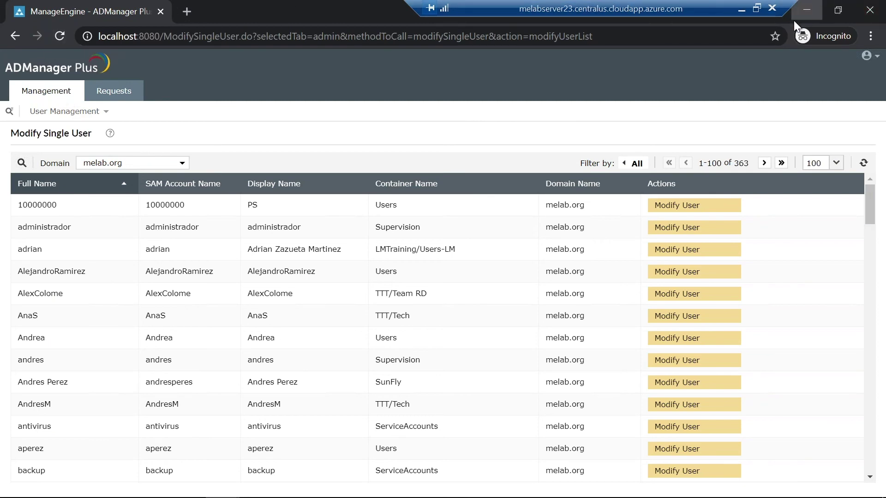
left_click(806, 9)
mouse_move(222, 484)
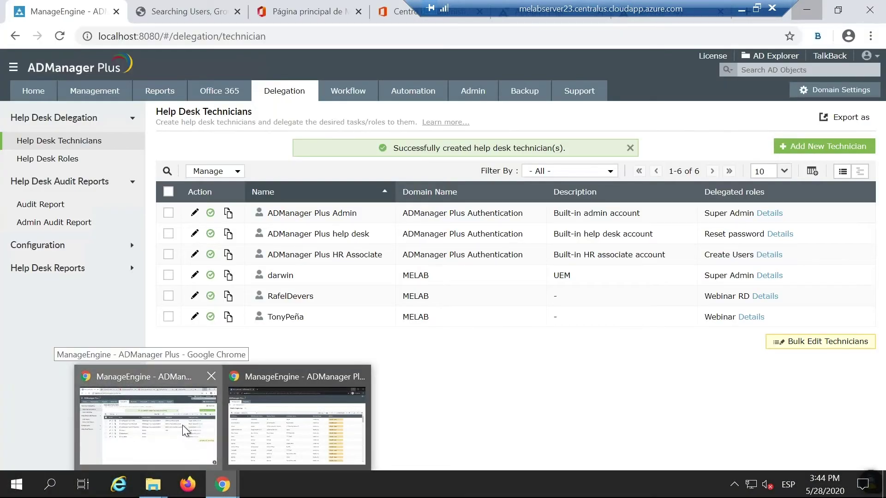
Step: In the admin window, review the five workflows under Workflow > Business Workflow, then minimize it
left_click(181, 425)
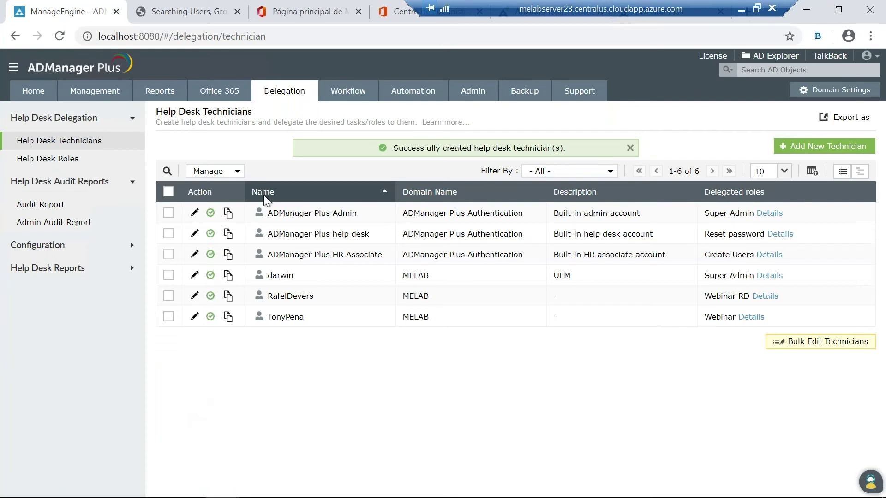
left_click(342, 97)
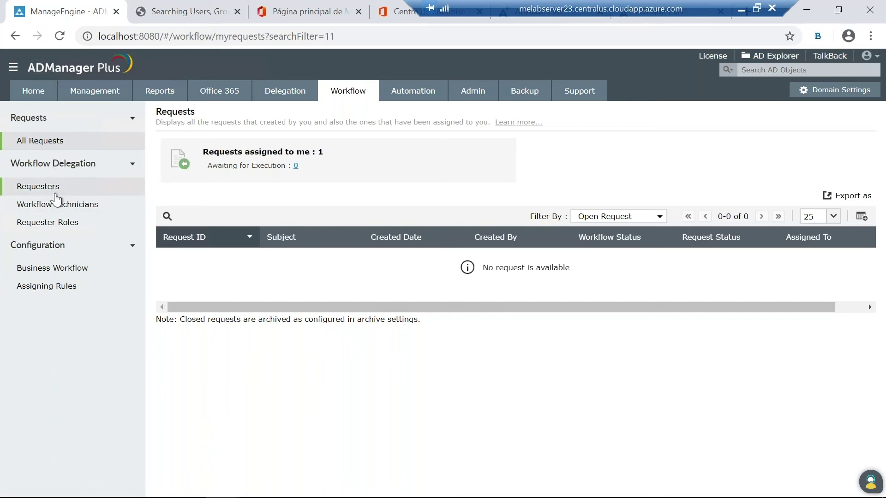
left_click(72, 268)
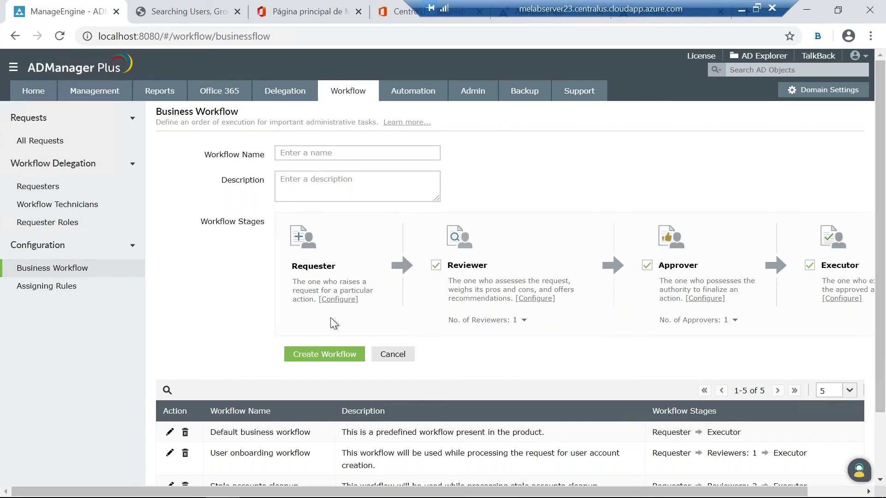
scroll(331, 318, "down", 2)
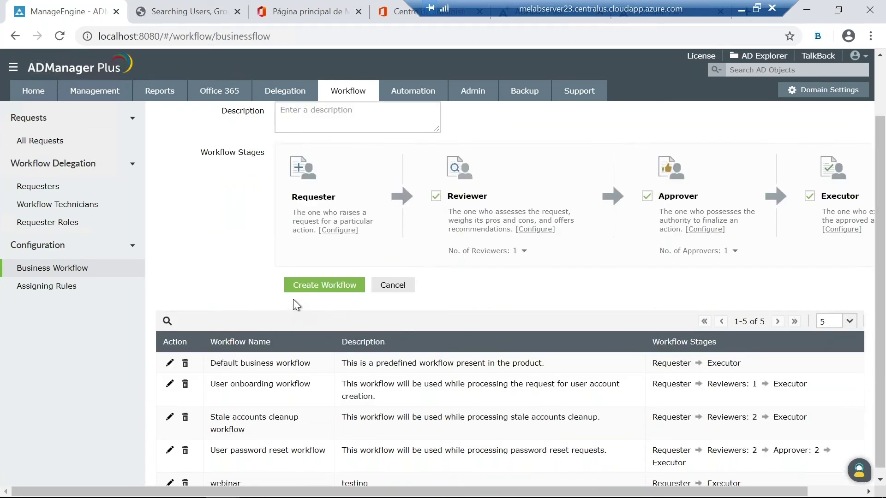
scroll(251, 270, "down", 1)
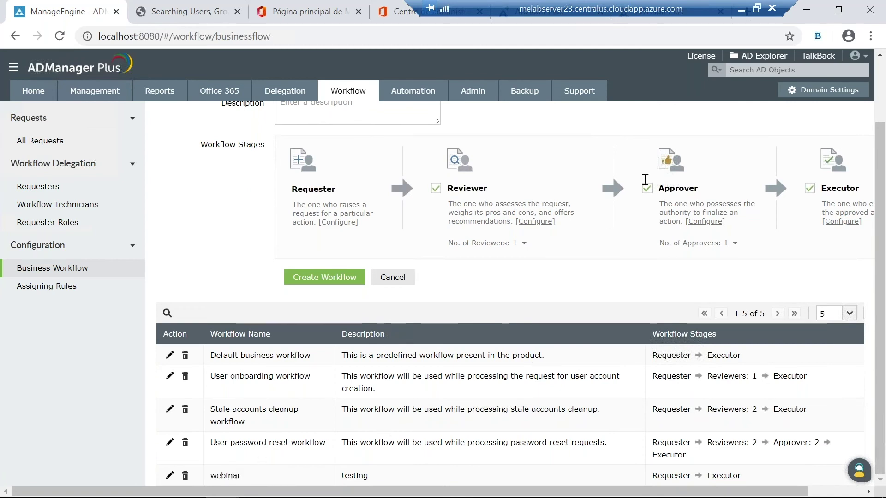
left_click(801, 14)
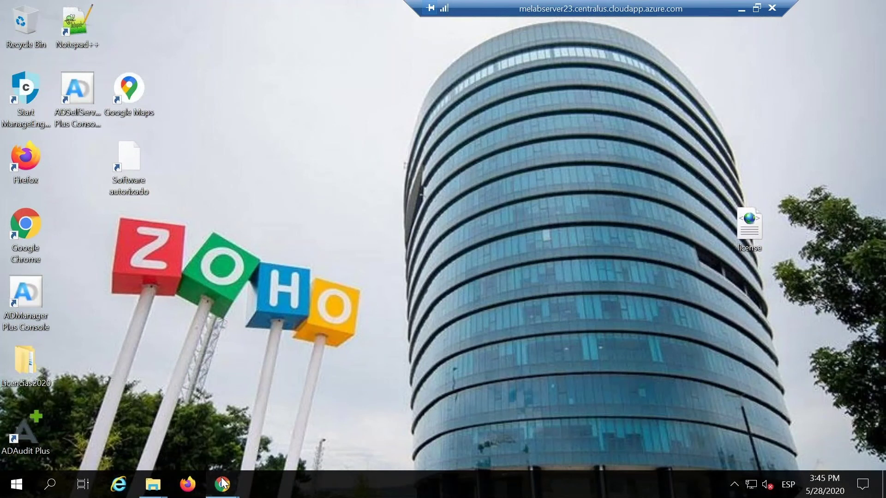
Step: In the technician's window, start a Single User Creation request from the Requests tab
mouse_move(226, 475)
left_click(292, 427)
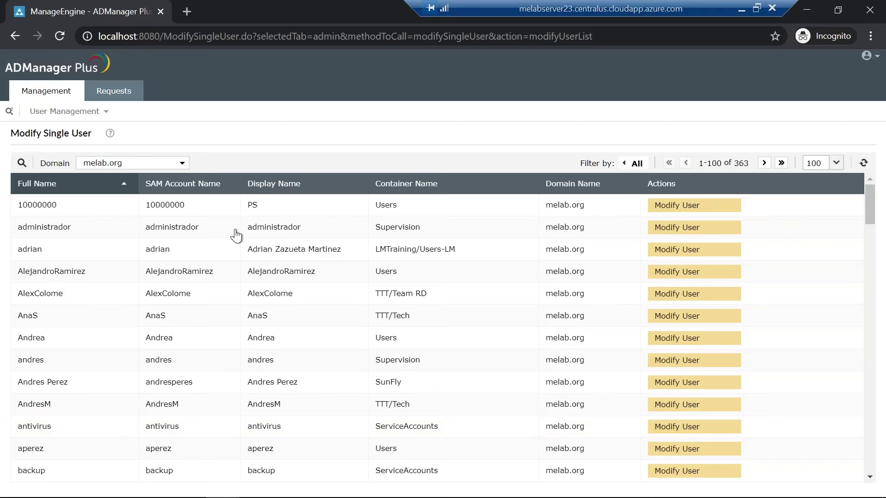
left_click(116, 92)
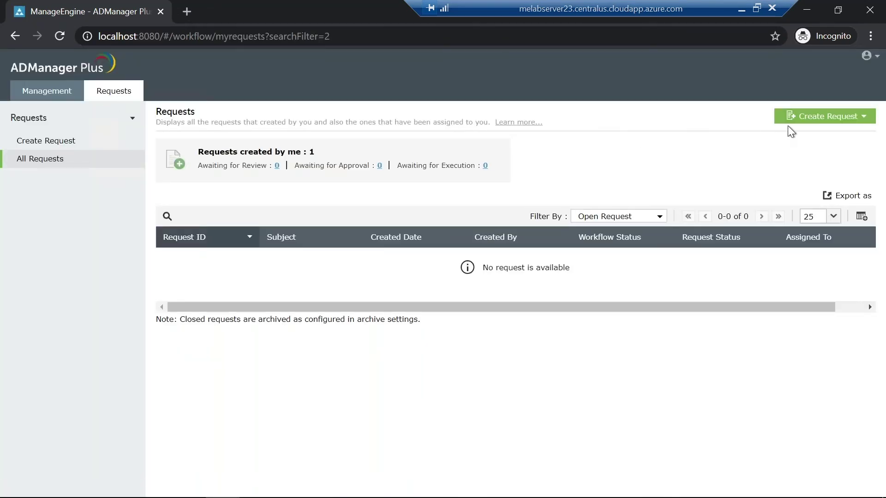
left_click(806, 122)
left_click(810, 123)
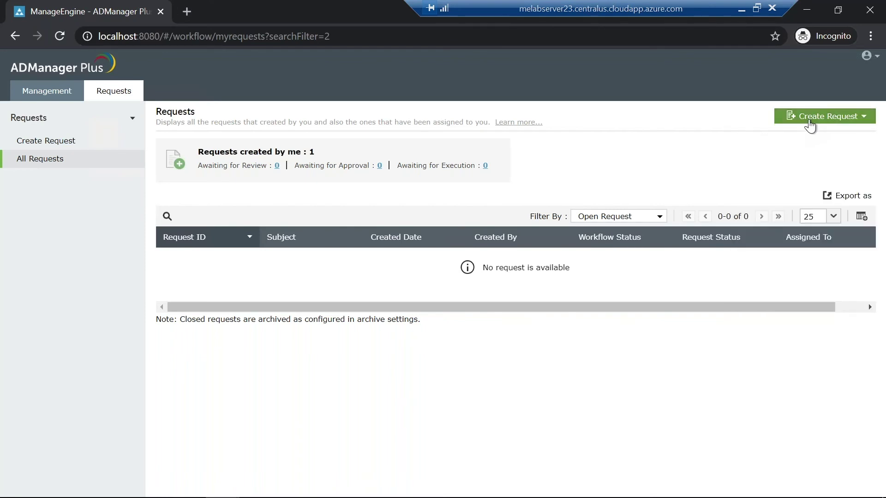
left_click(808, 123)
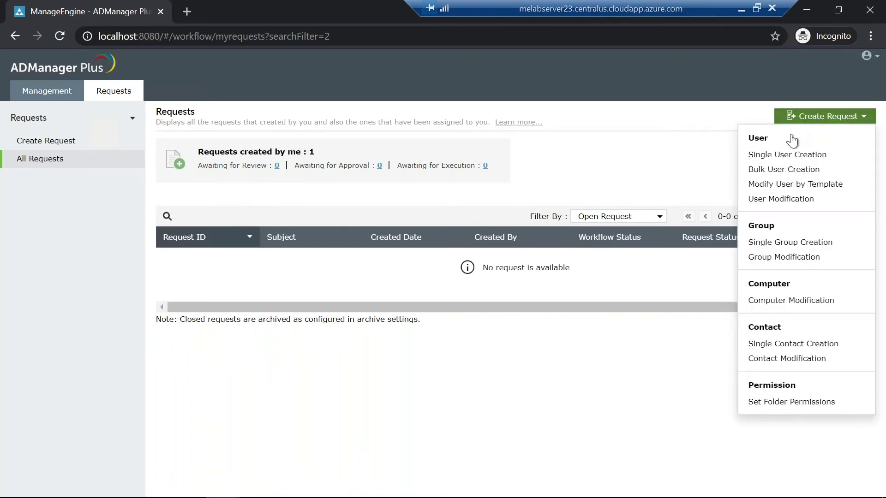
left_click(787, 155)
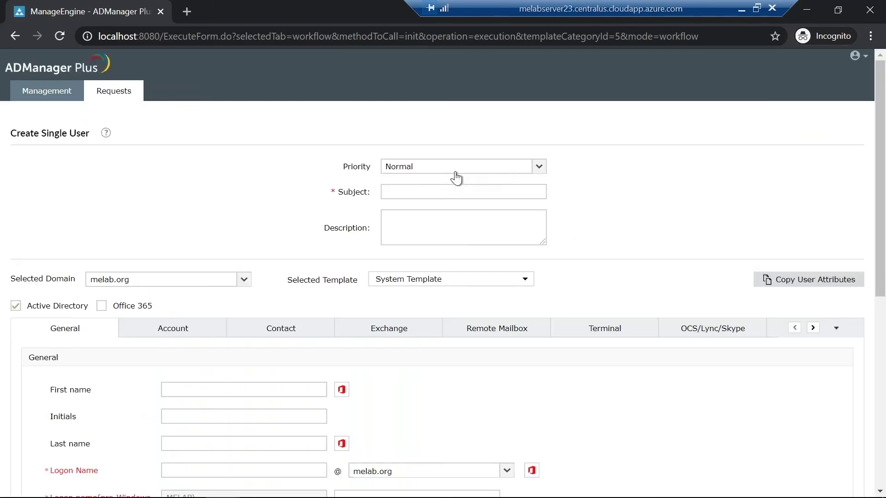
Step: Keep priority Normal, enter subject 'Creacion usuario' and apply the Webinar RD template
left_click(452, 172)
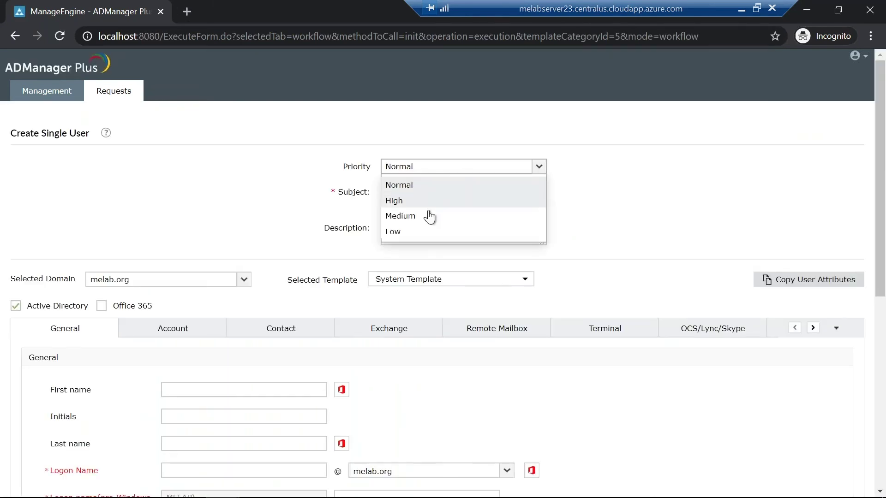
left_click(413, 188)
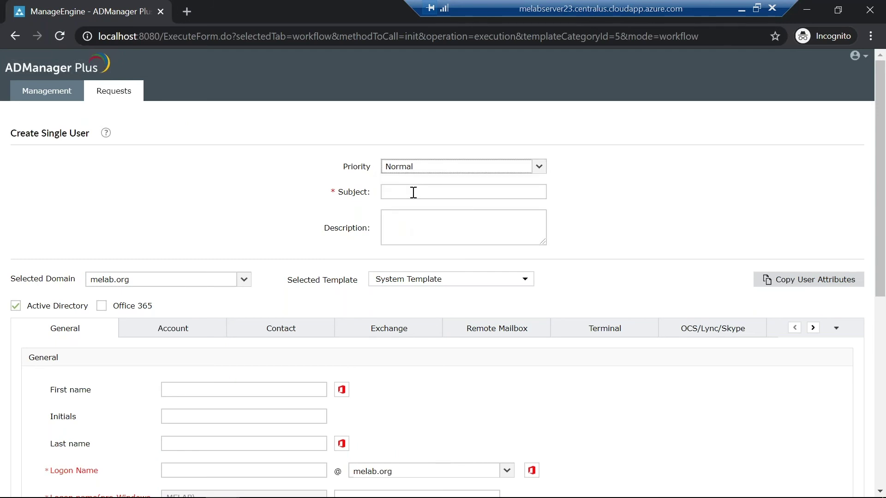
left_click(412, 193)
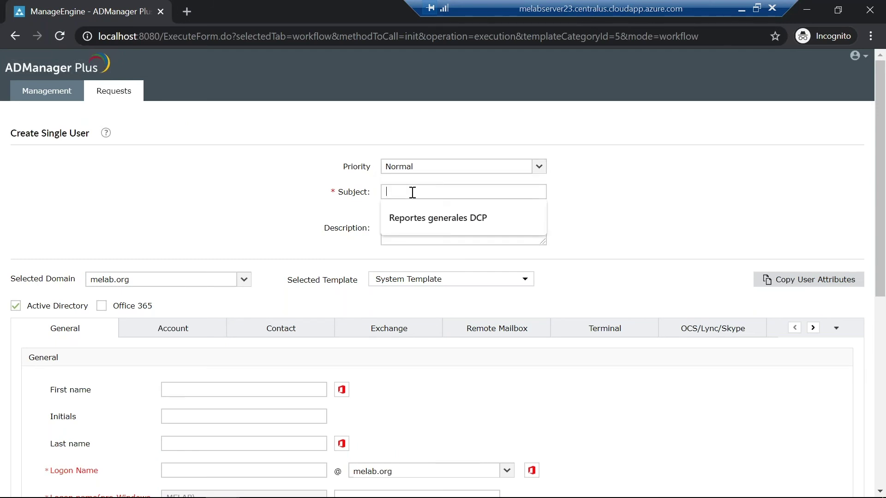
type("Creaci")
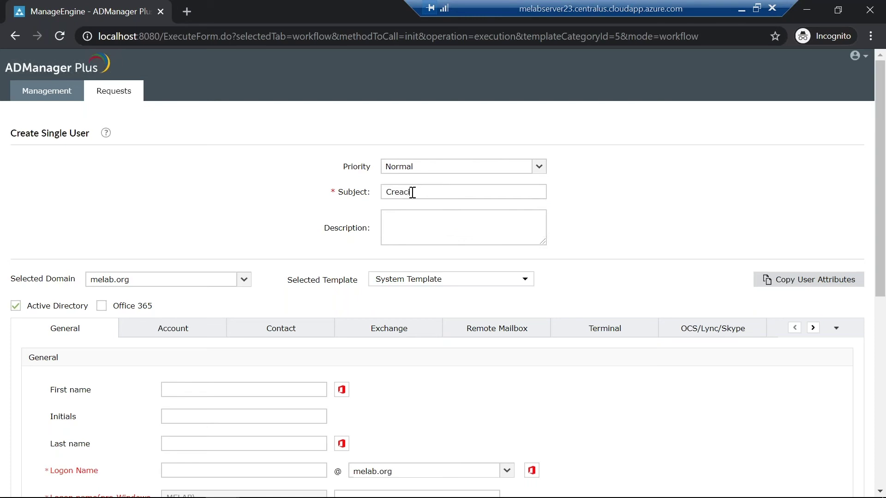
type("on usuario")
left_click(407, 282)
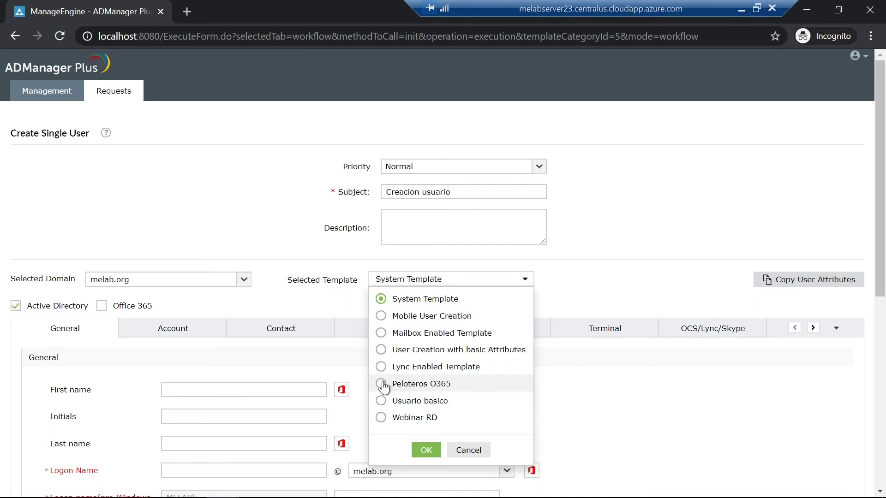
left_click(380, 418)
left_click(420, 451)
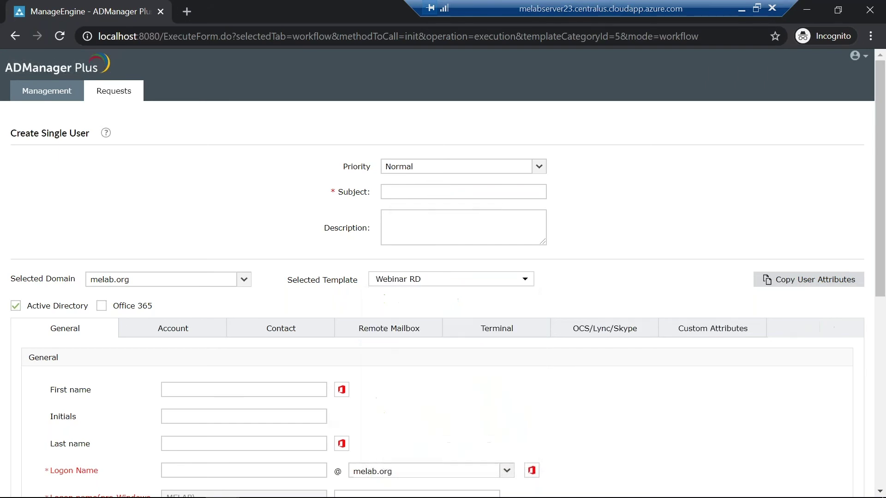
Step: Fill in the new user's first and last name and submit the request
left_click(258, 392)
type("Pedro")
scroll(243, 379, "down", 1)
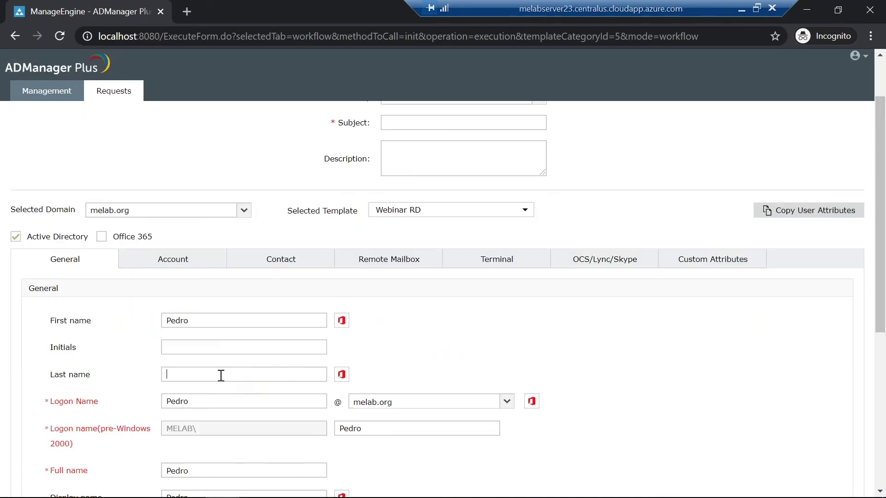
type("perez")
scroll(198, 373, "down", 6)
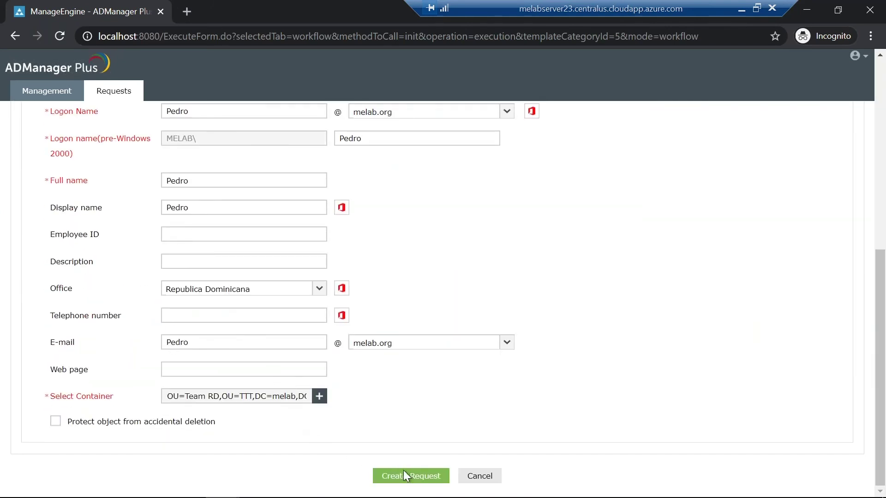
left_click(403, 471)
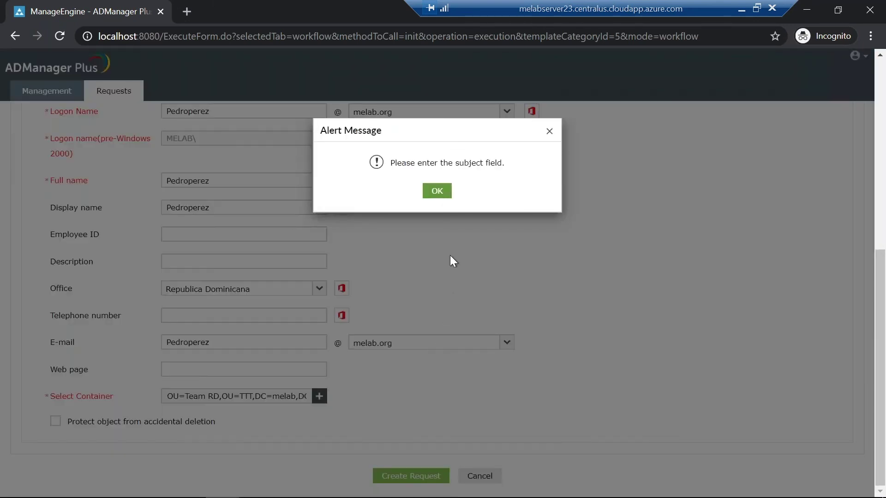
Step: Dismiss the missing-subject alert, enter the subject 'Creacion de user' and submit the request
left_click(437, 191)
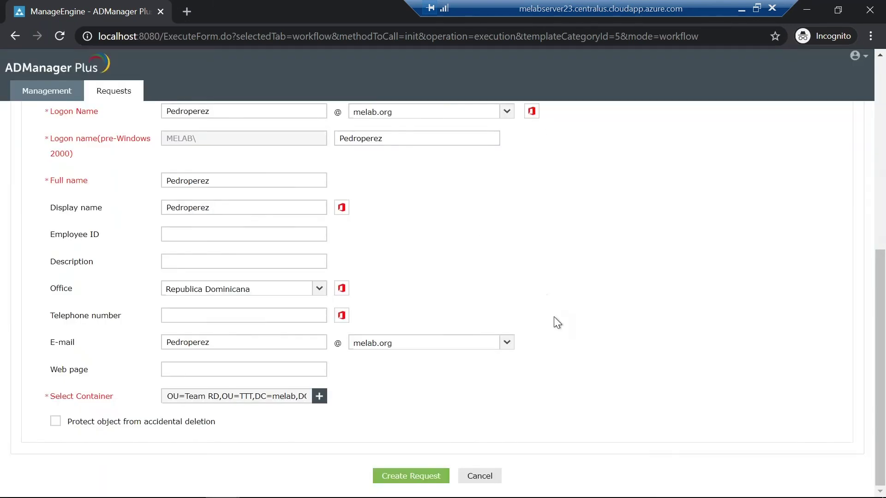
scroll(553, 317, "up", 4)
scroll(530, 301, "up", 3)
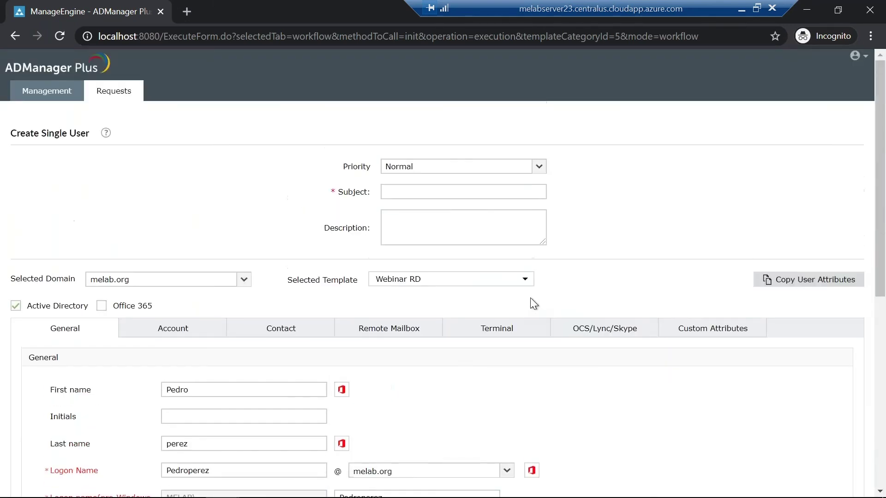
left_click(425, 192)
type("Creadcion")
key("BackSpace")
key("BackSpace")
key("BackSpace")
key("BackSpace")
type("ion de user")
scroll(599, 231, "down", 7)
scroll(428, 351, "down", 1)
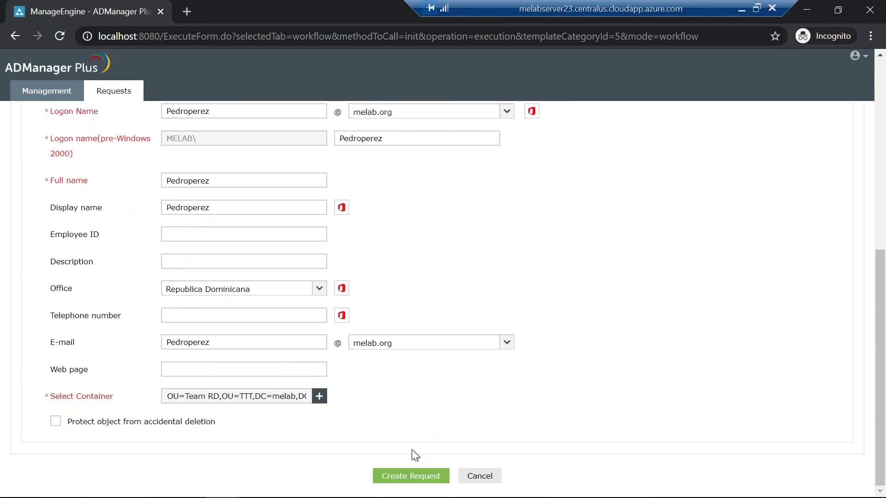
left_click(411, 471)
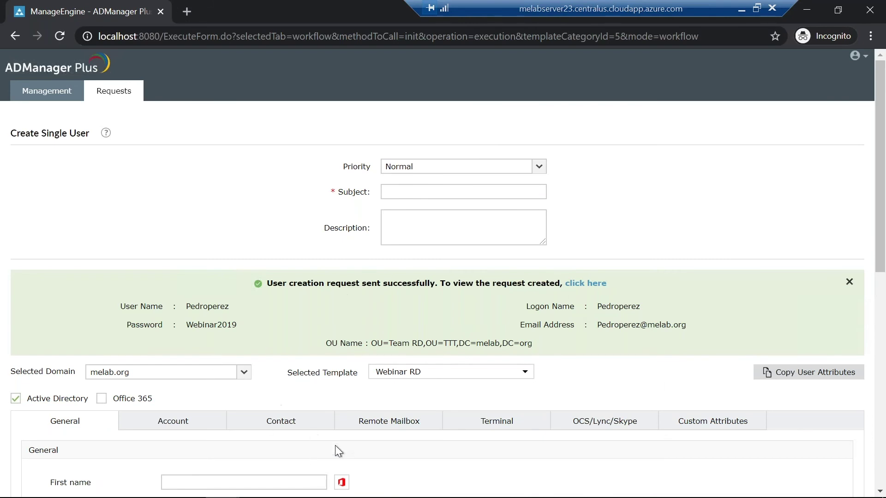
Step: Leave the technician's browser, return to the administrator's ADManager Plus window and open Home
left_click(807, 11)
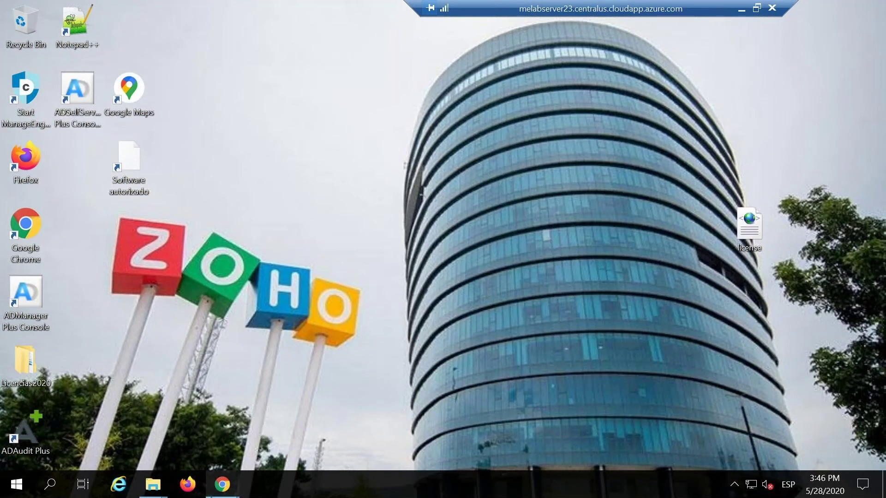
mouse_move(224, 487)
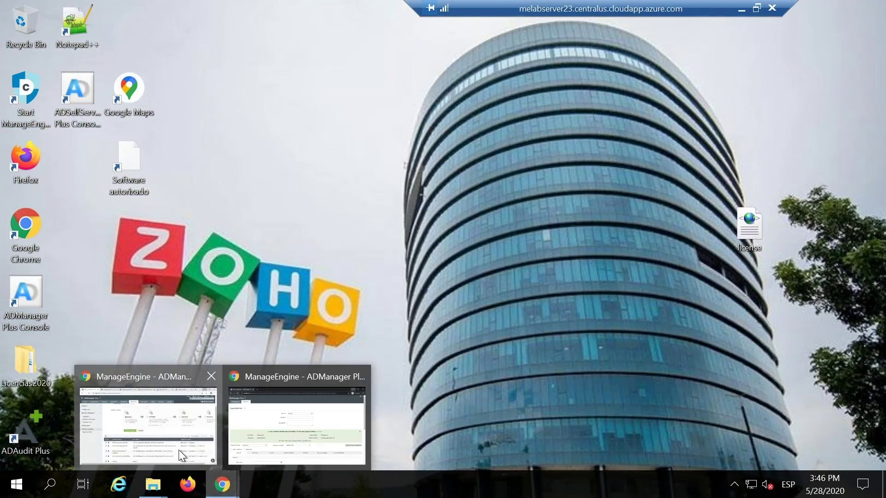
left_click(178, 450)
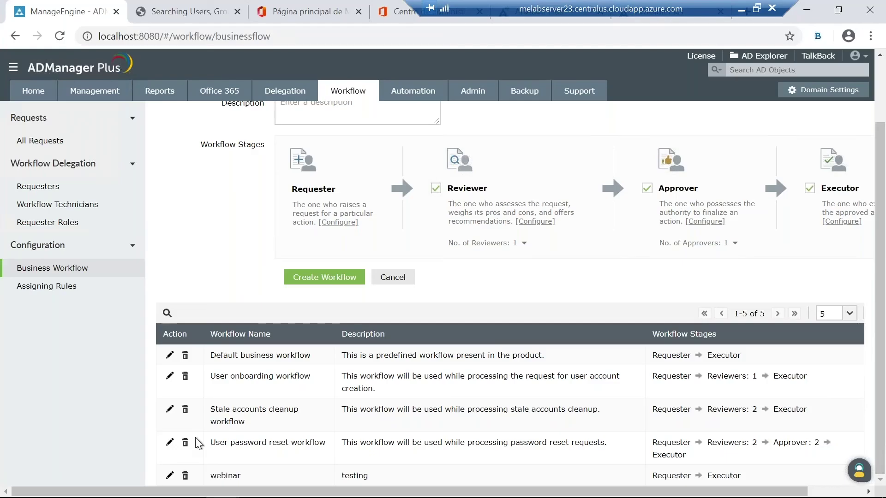
left_click(33, 95)
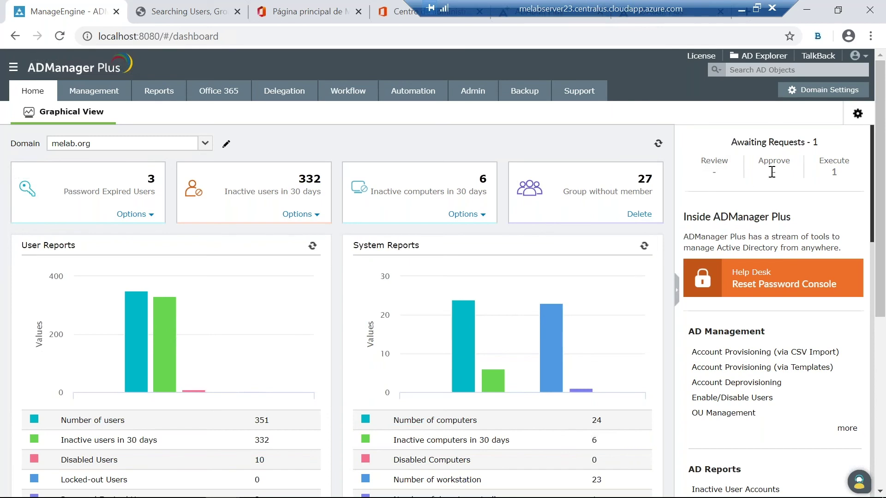
Step: Execute the awaiting 'Creacion de user' request Immediately with the comment 'ok'
left_click(825, 175)
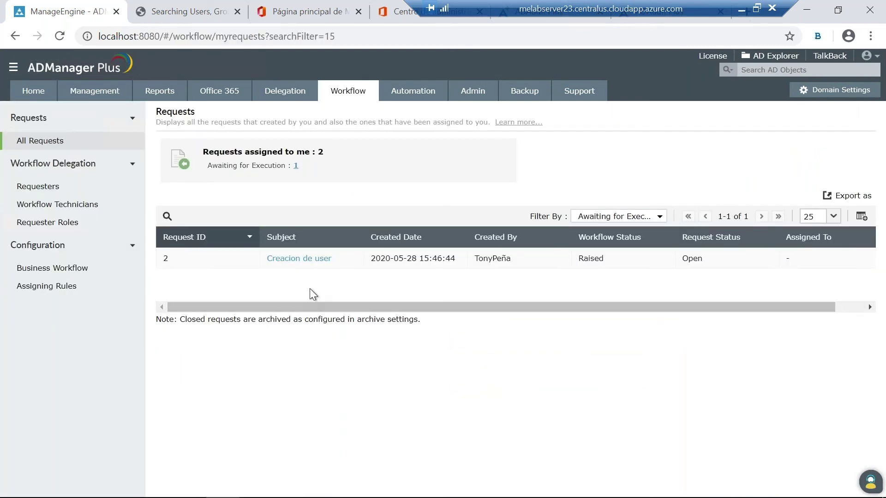
left_click(304, 259)
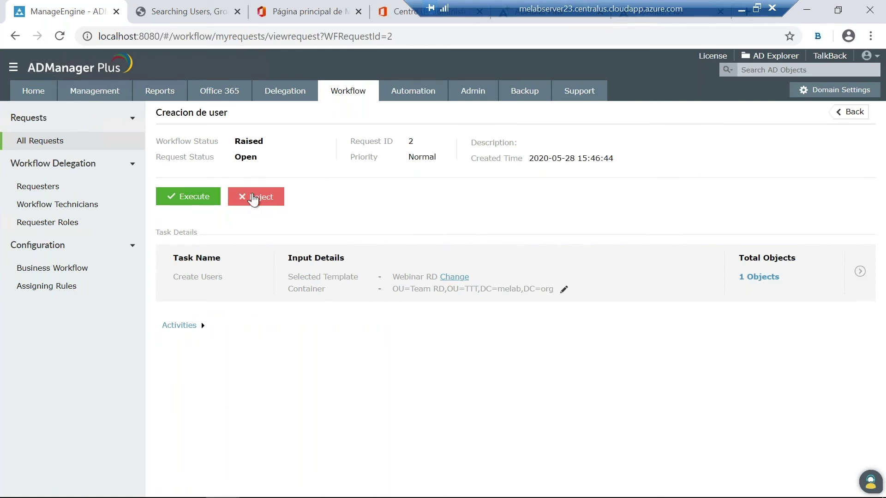
left_click(192, 203)
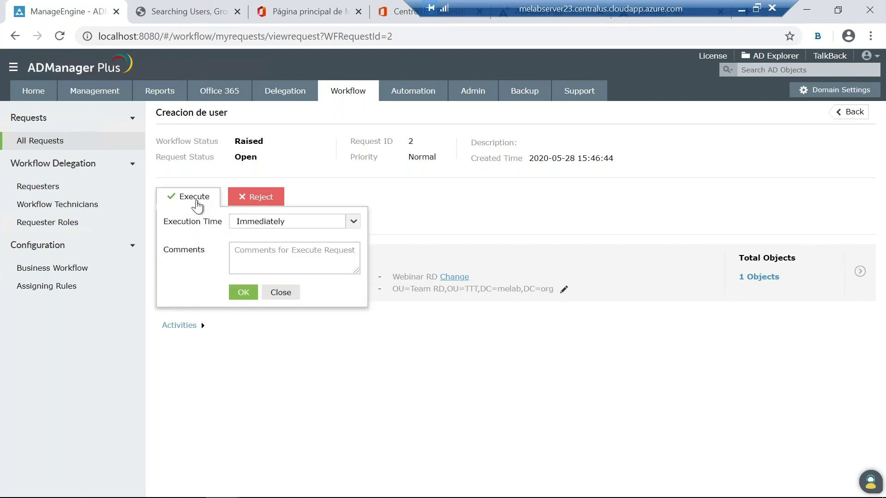
left_click(352, 222)
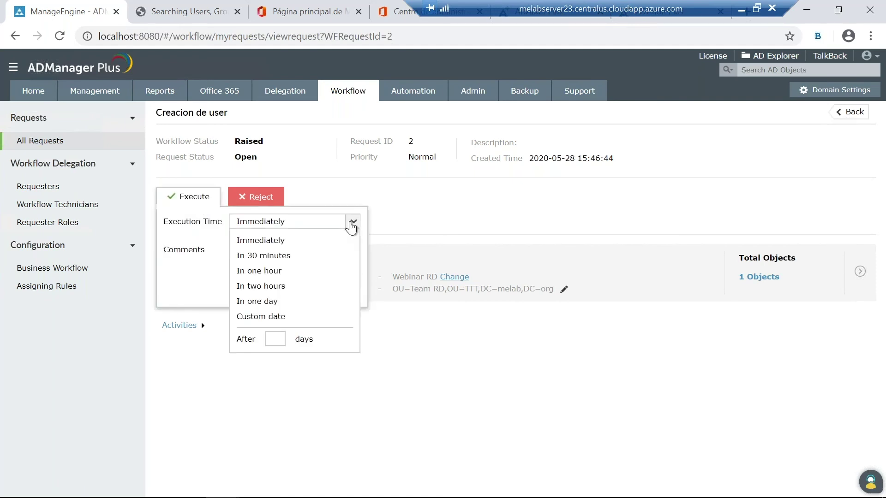
left_click(351, 225)
left_click(263, 258)
type("ok")
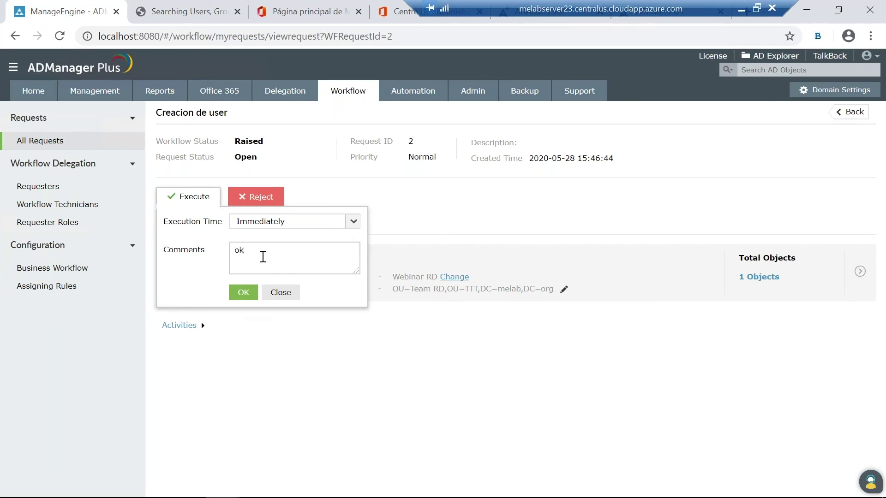
left_click(246, 288)
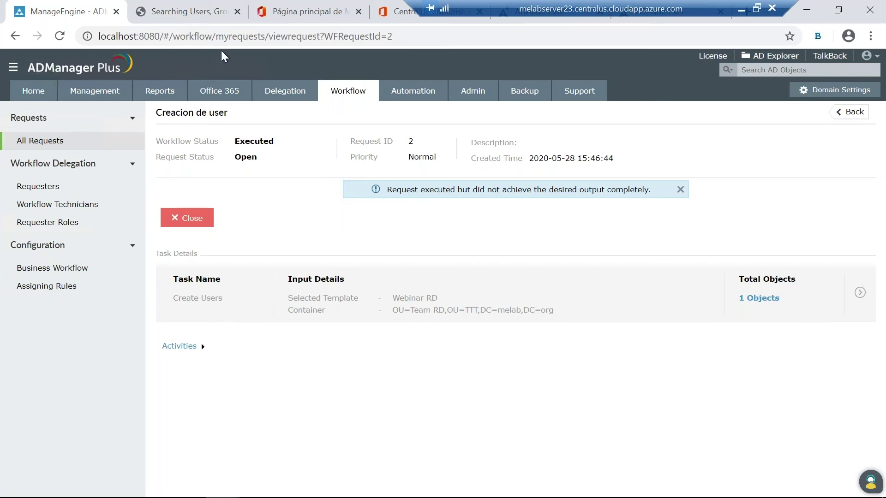
Step: Go to Management, then Automation, to reach the Scheduled Automation page
left_click(113, 96)
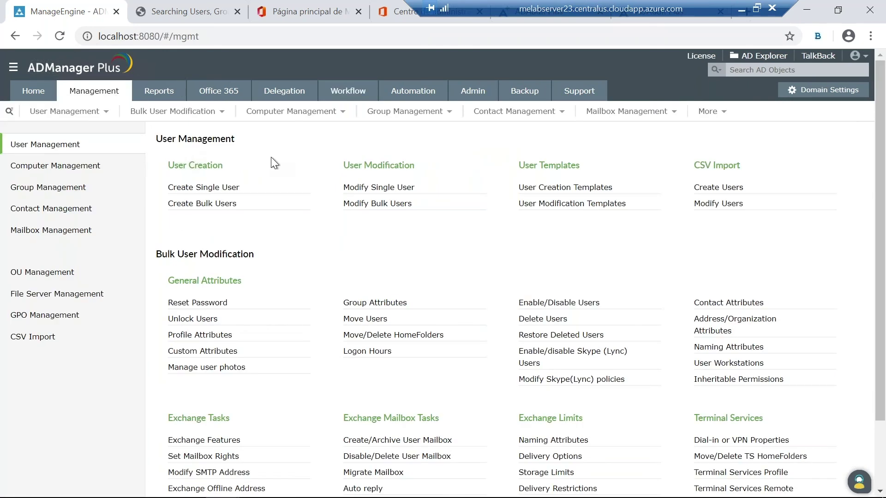
left_click(405, 94)
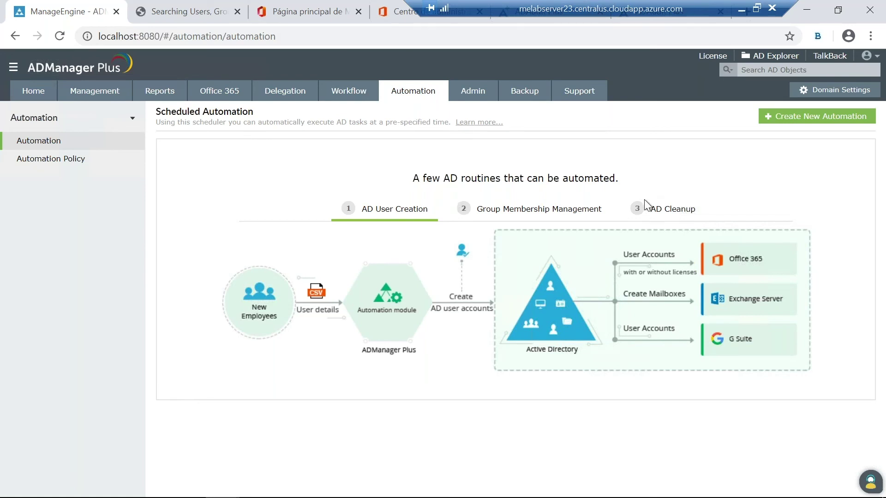
Step: Create a new automation, Automation1, with Move Users as the automation task
left_click(782, 117)
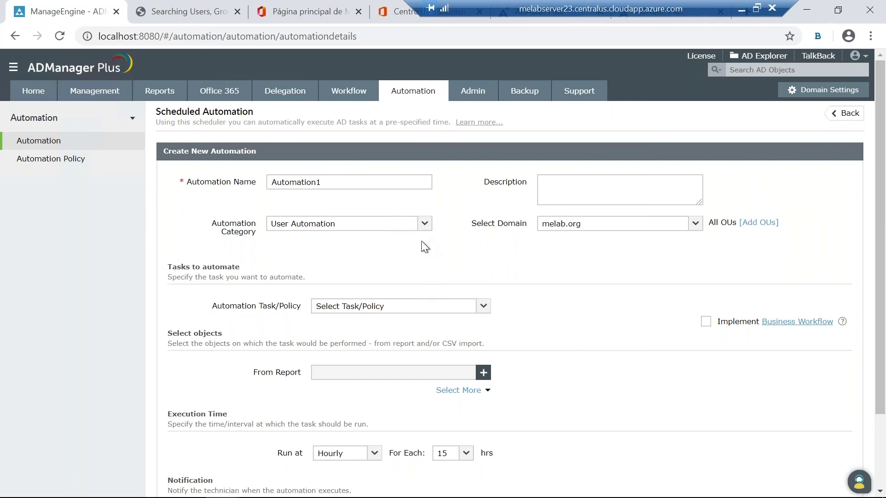
scroll(401, 246, "down", 2)
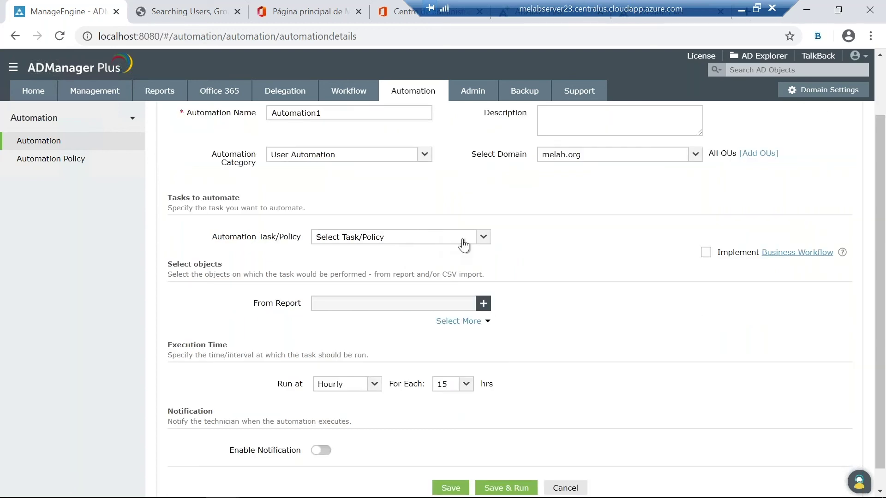
left_click(483, 238)
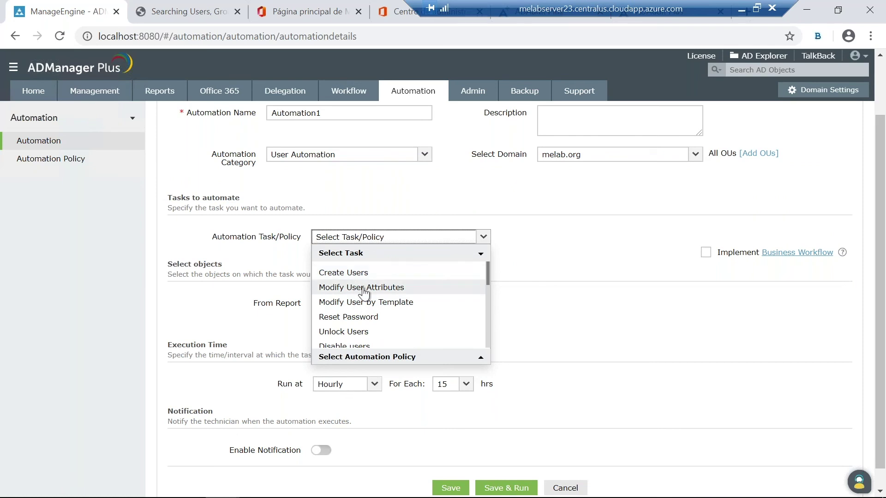
scroll(365, 295, "down", 3)
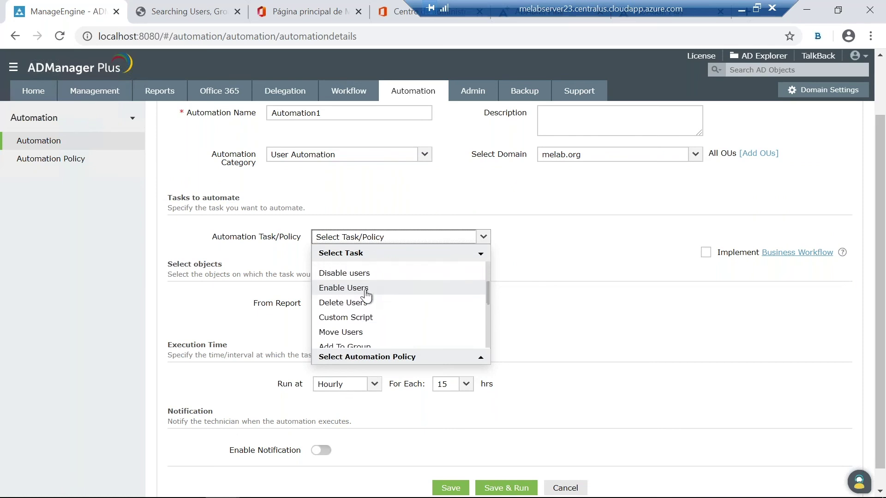
left_click(363, 328)
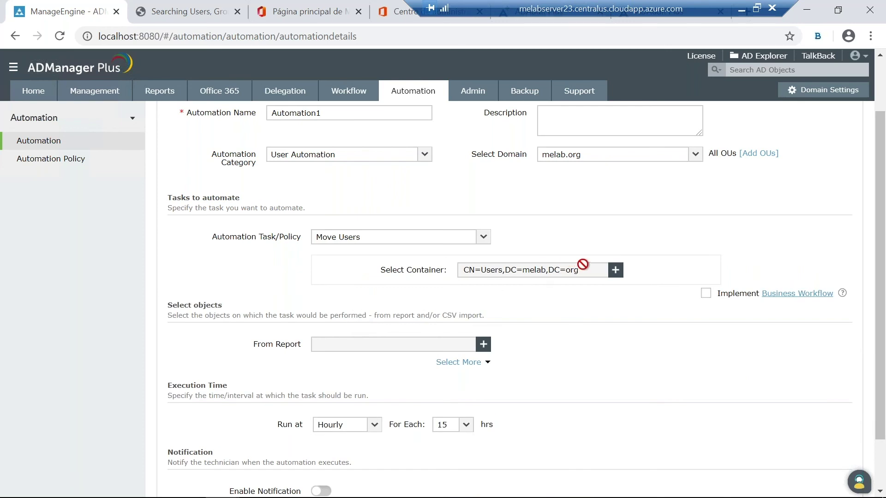
Step: In the container picker, expand TTT and select Team RD as the destination
left_click(614, 270)
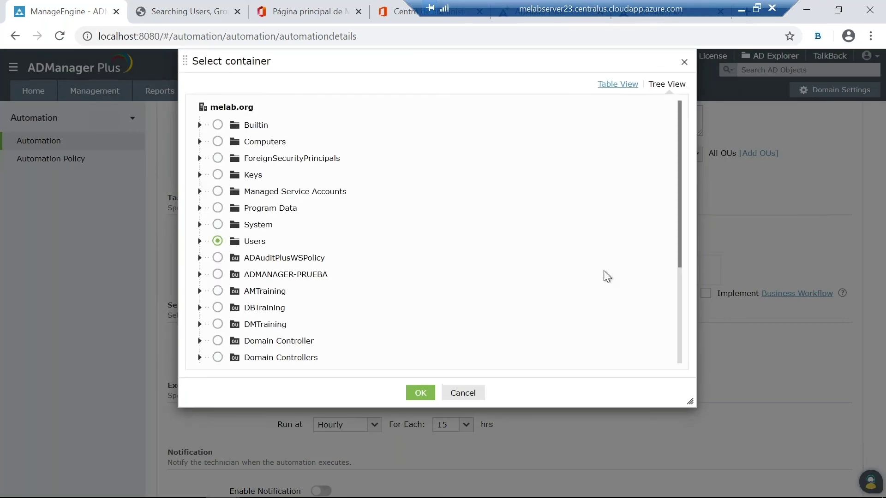
scroll(249, 313, "down", 3)
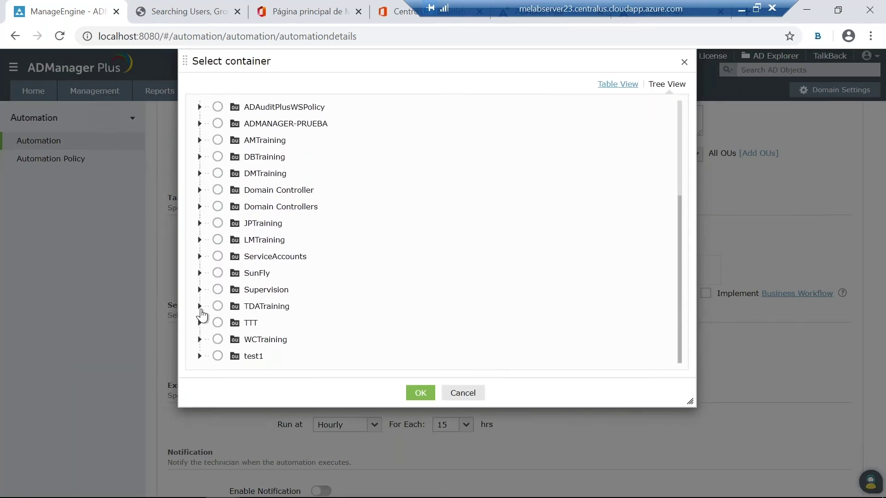
left_click(199, 322)
left_click(200, 321)
left_click(199, 322)
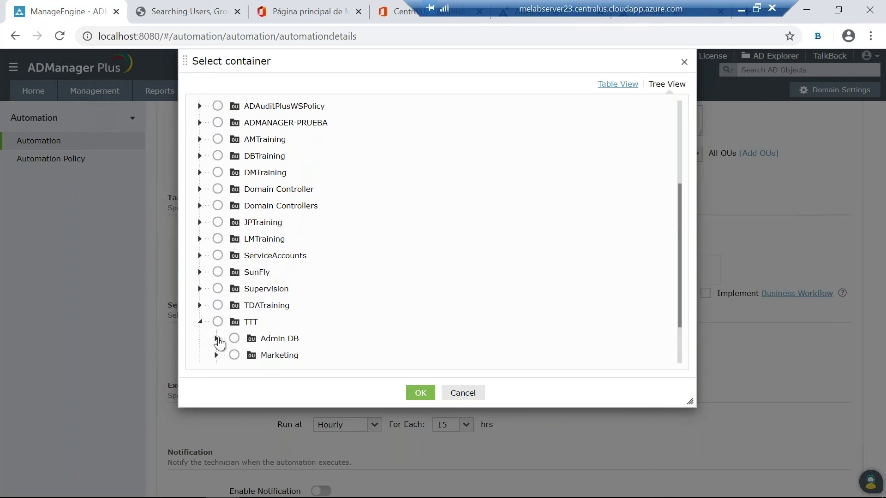
scroll(217, 340, "down", 2)
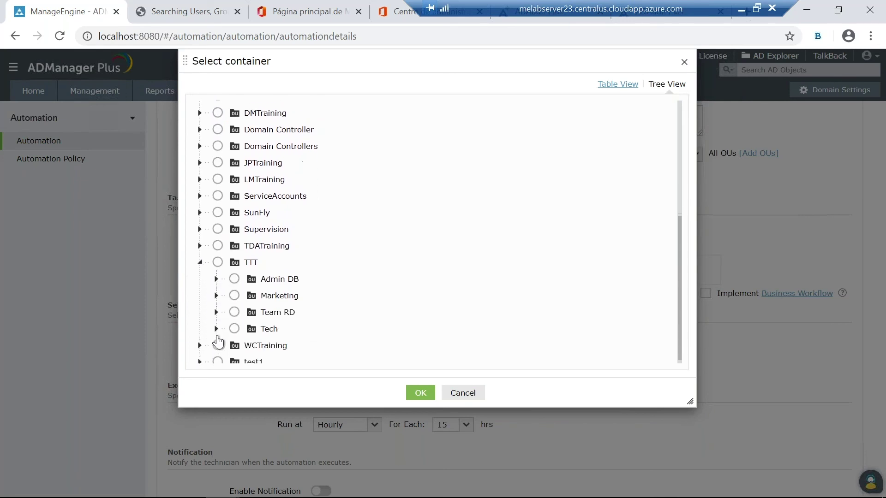
left_click(234, 305)
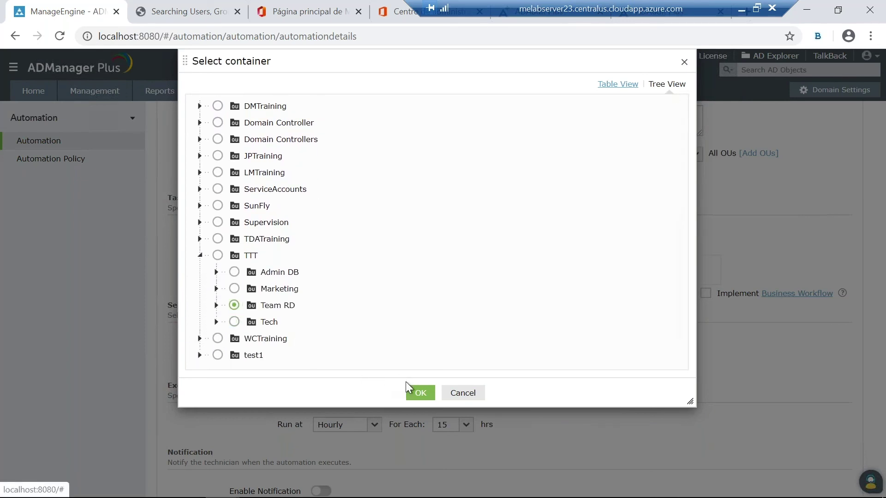
Step: Confirm Team RD as the target and pick the Users Without Managers report as source
left_click(413, 394)
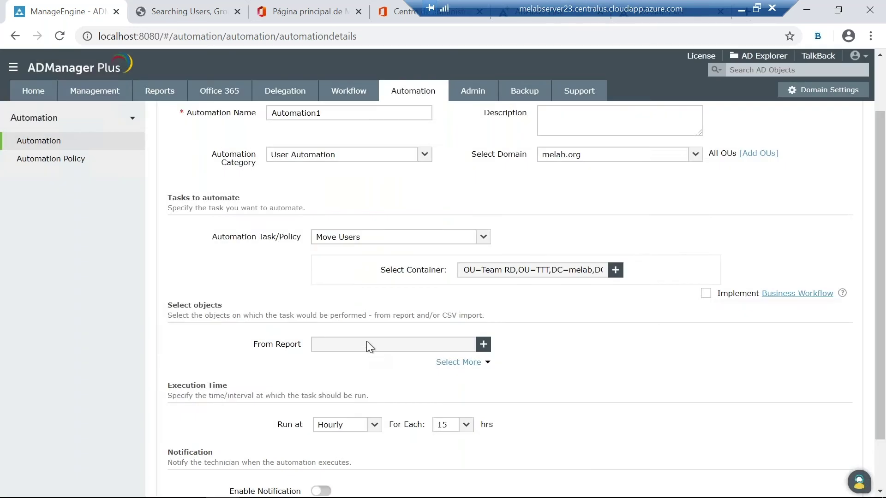
scroll(363, 337, "down", 2)
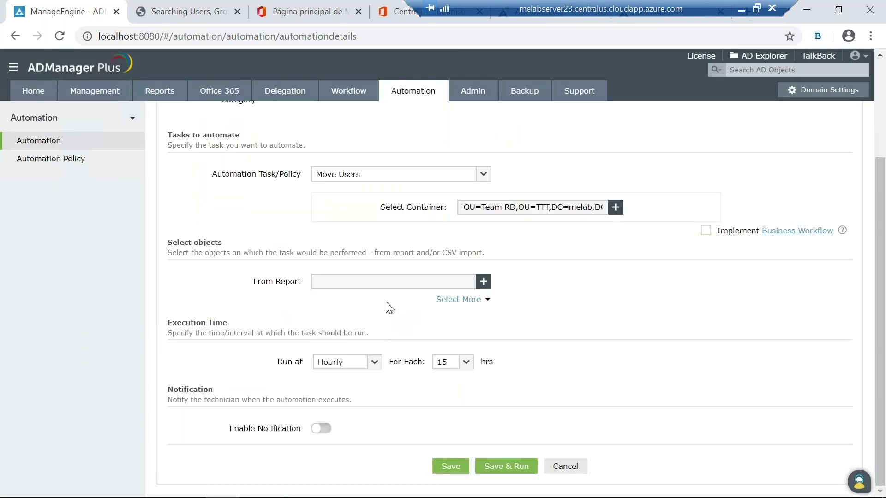
left_click(483, 282)
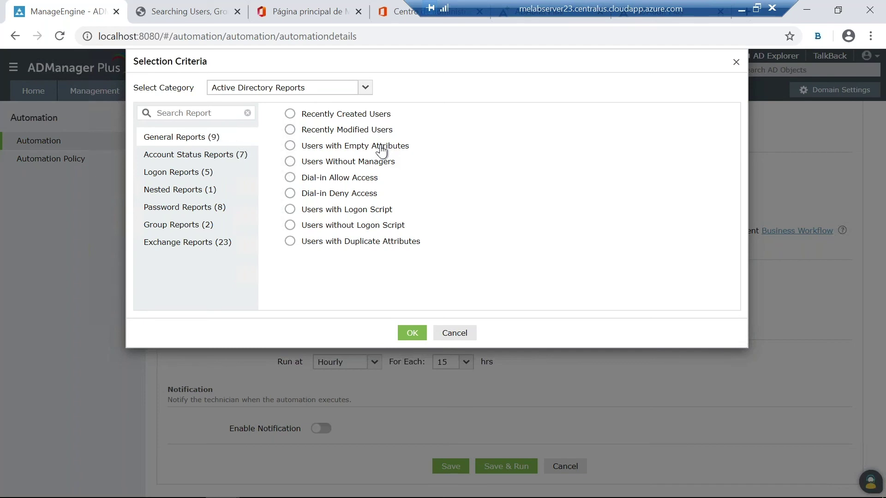
left_click(290, 162)
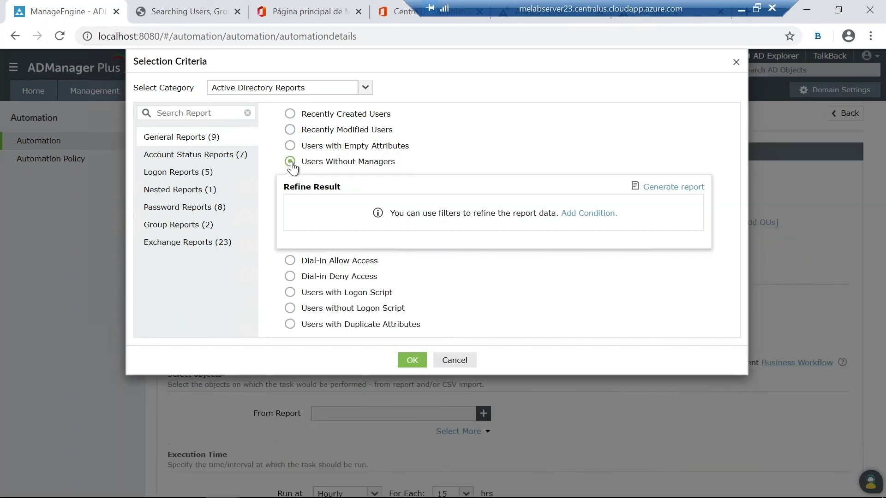
Step: Add the report condition Manager Is Empty and confirm the report selection
left_click(590, 213)
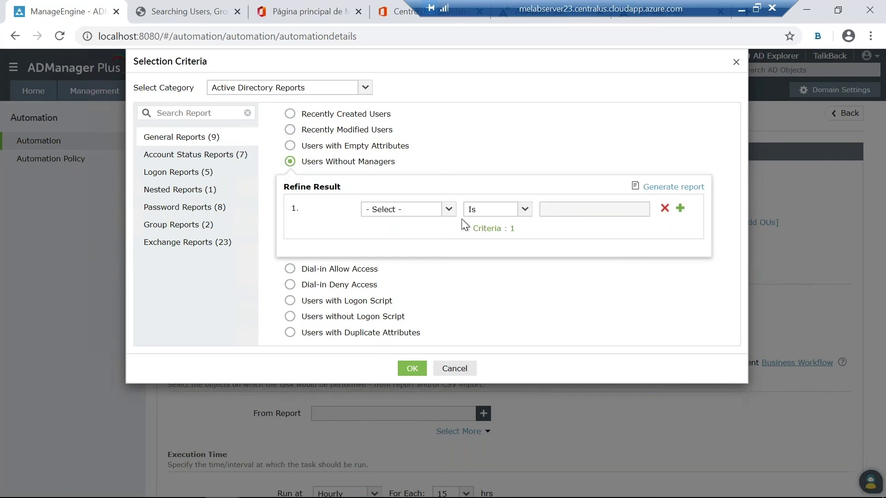
left_click(447, 210)
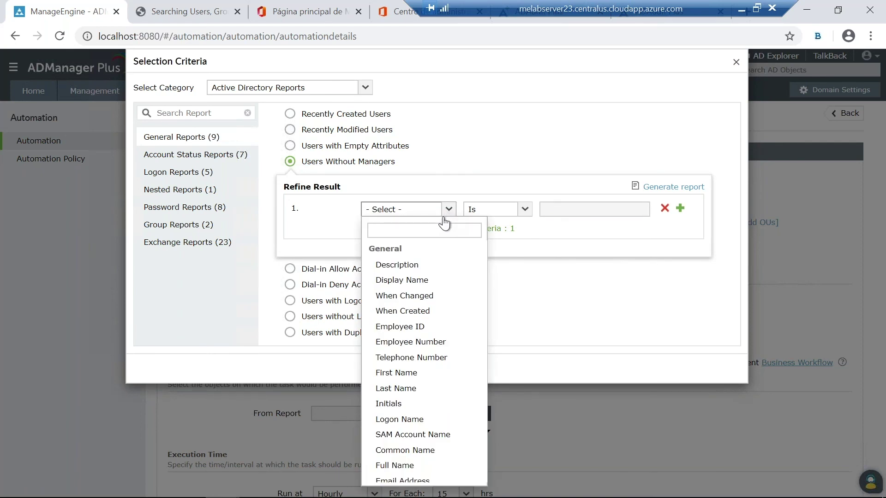
scroll(419, 330, "down", 10)
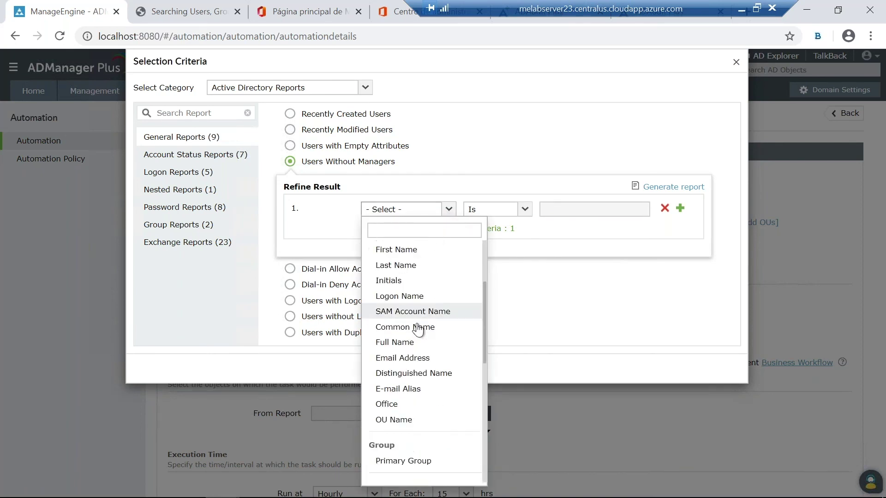
scroll(415, 318, "down", 3)
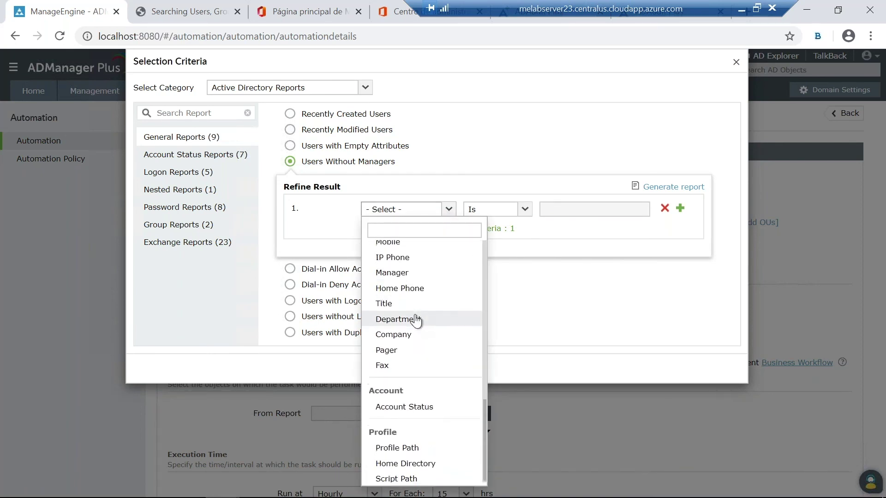
left_click(396, 272)
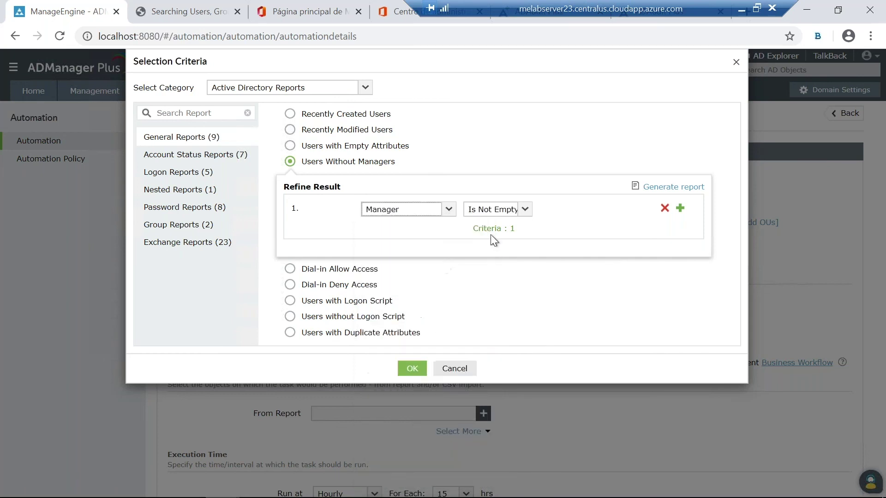
left_click(524, 209)
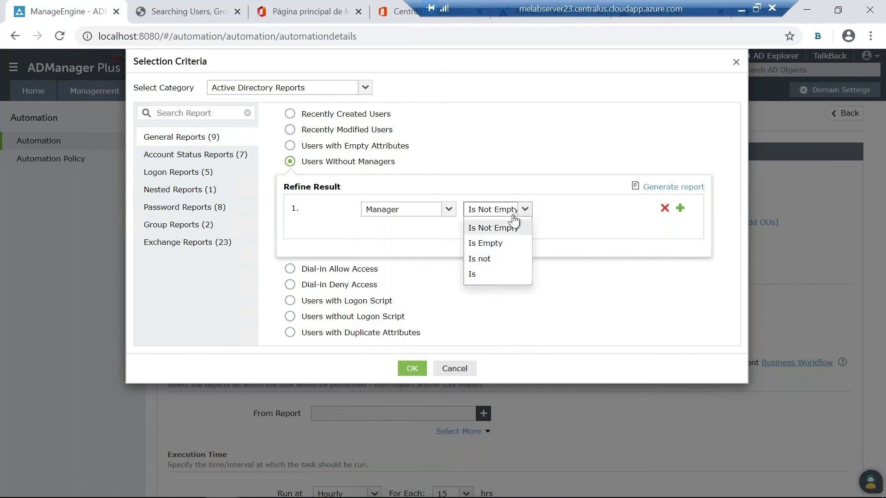
left_click(488, 245)
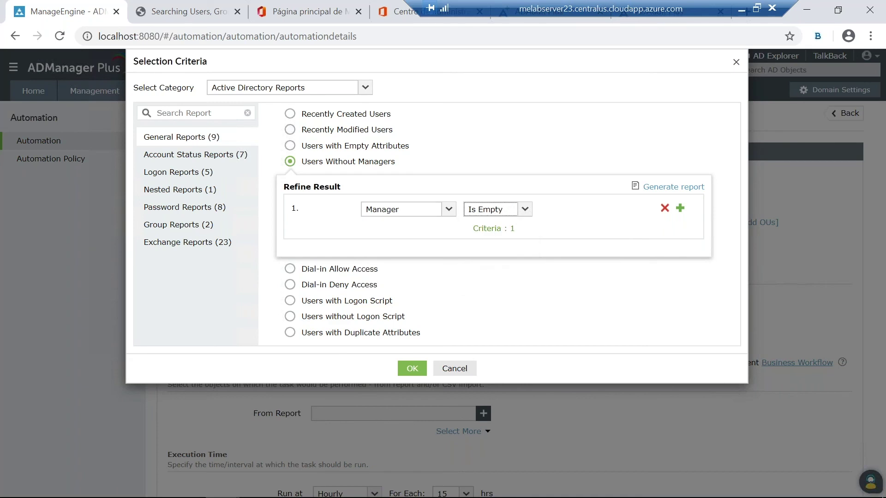
left_click(490, 275)
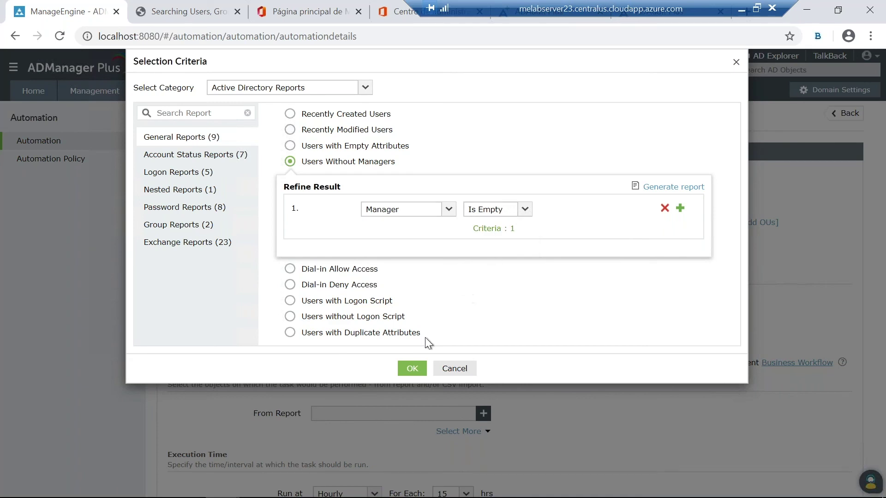
left_click(412, 368)
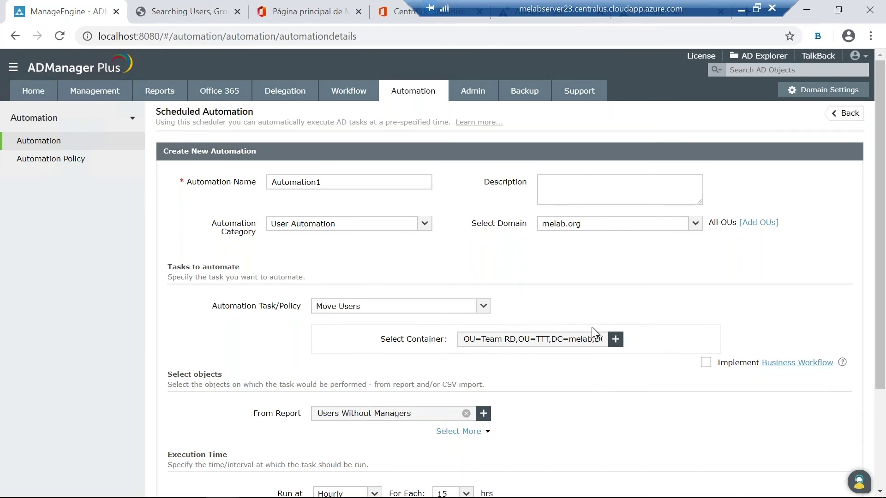
Step: Change the automation schedule from Hourly to Monthly, on day 1 at 15:50
scroll(521, 362, "down", 1)
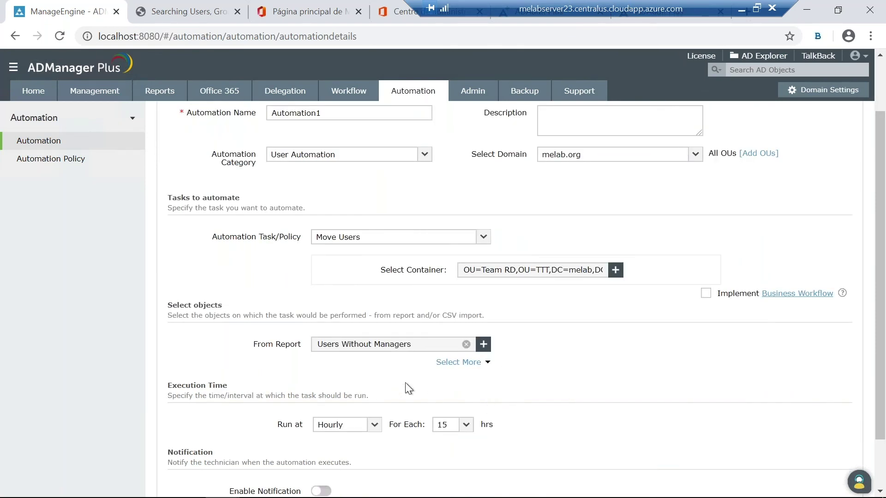
scroll(409, 389, "down", 1)
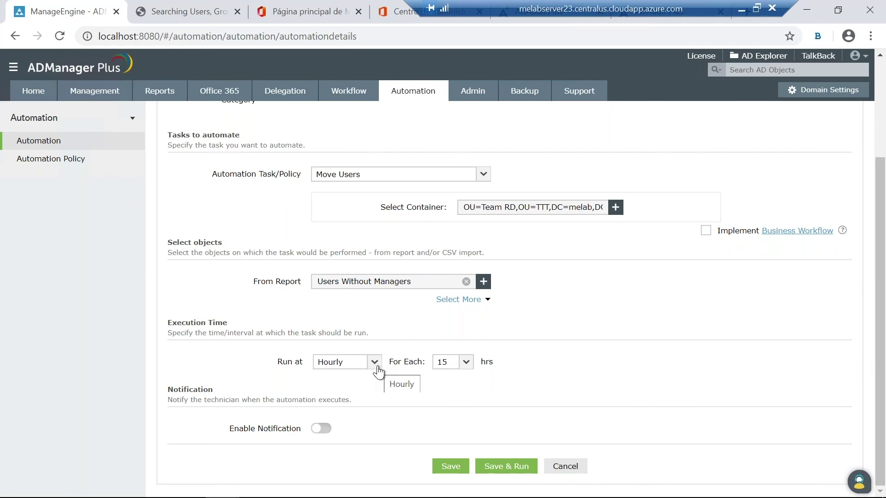
left_click(375, 362)
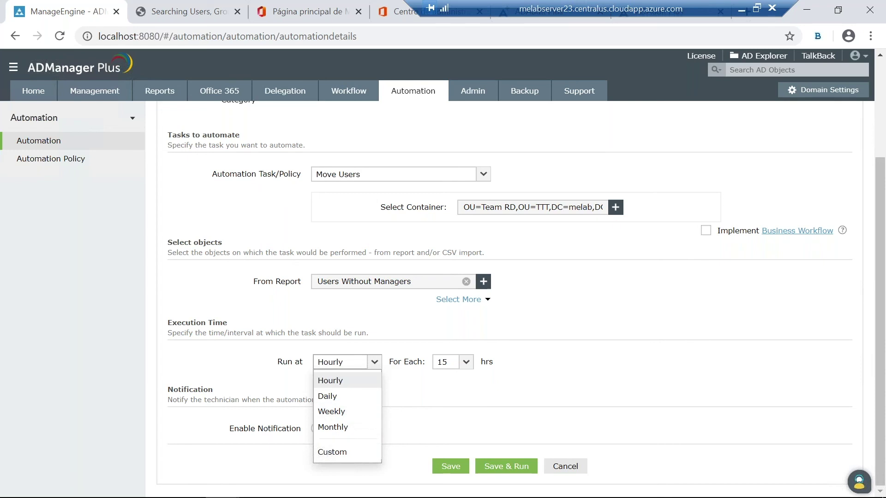
left_click(341, 431)
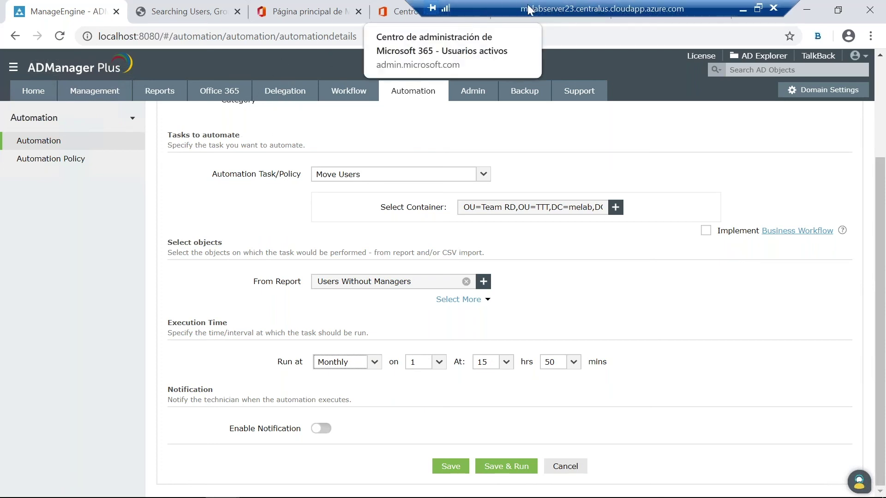
left_click(838, 8)
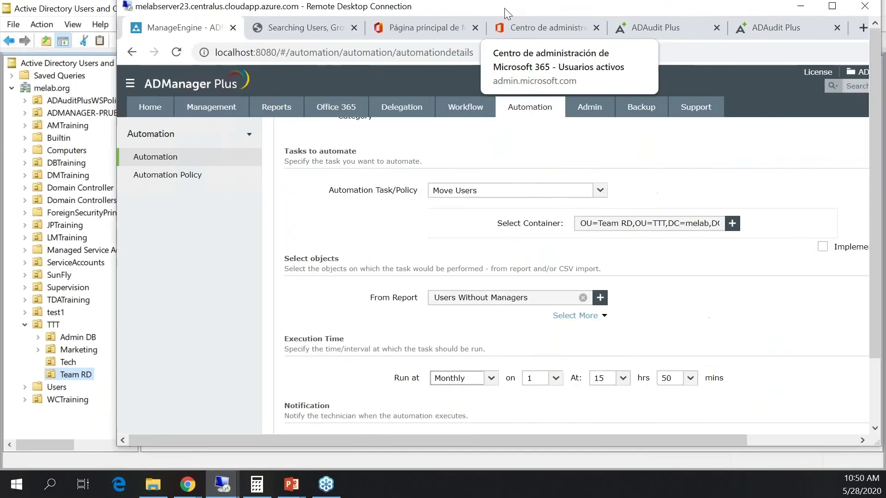
Step: Switch to the ADAudit Plus console and open Reports to view Logon Failures
left_click(607, 32)
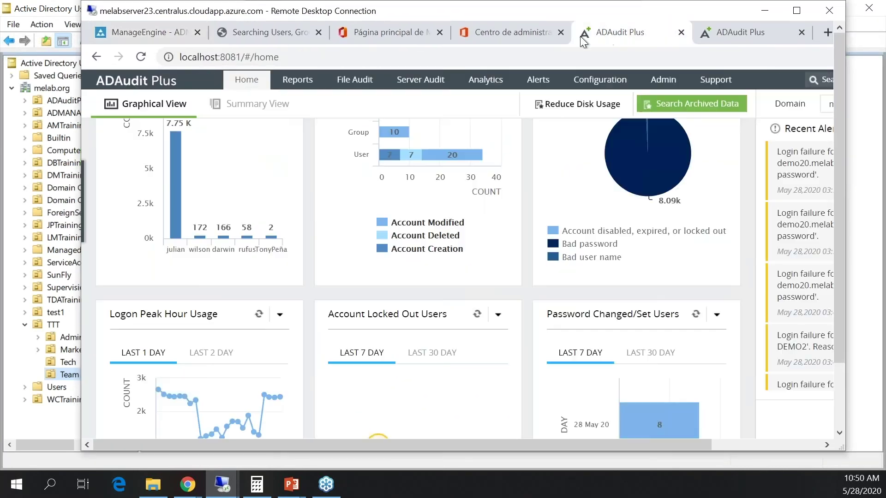
left_click(797, 11)
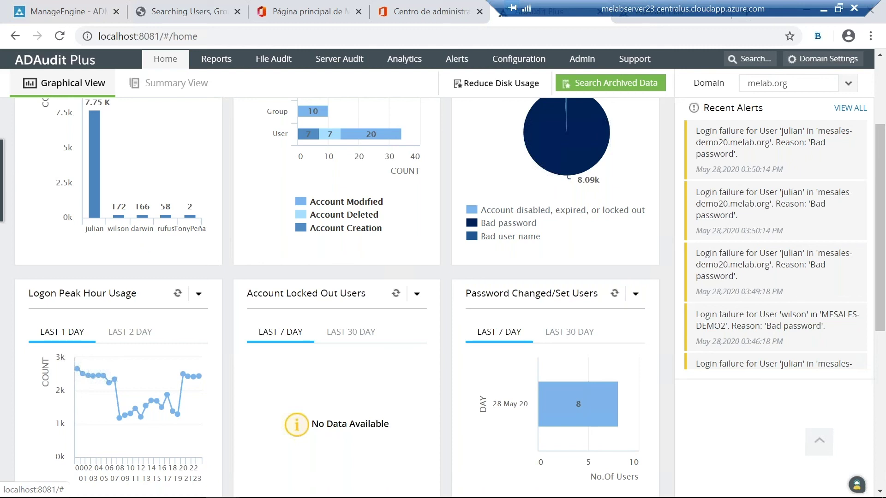
scroll(220, 193, "up", 3)
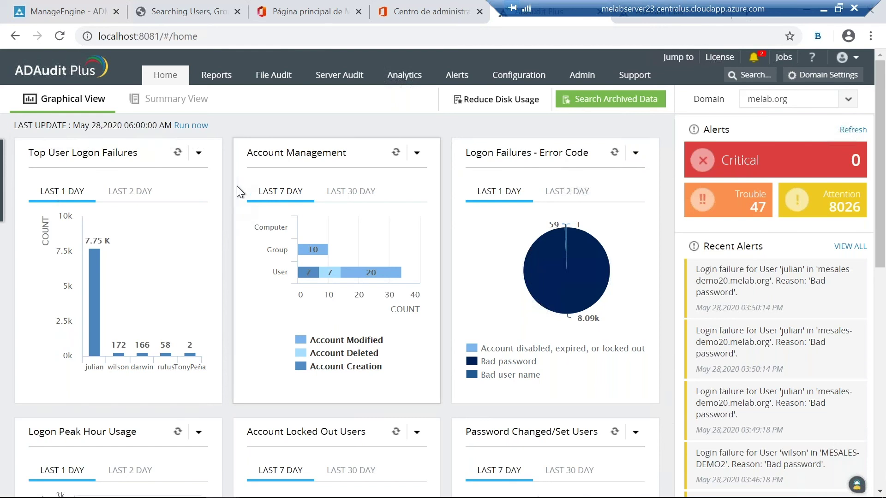
left_click(216, 74)
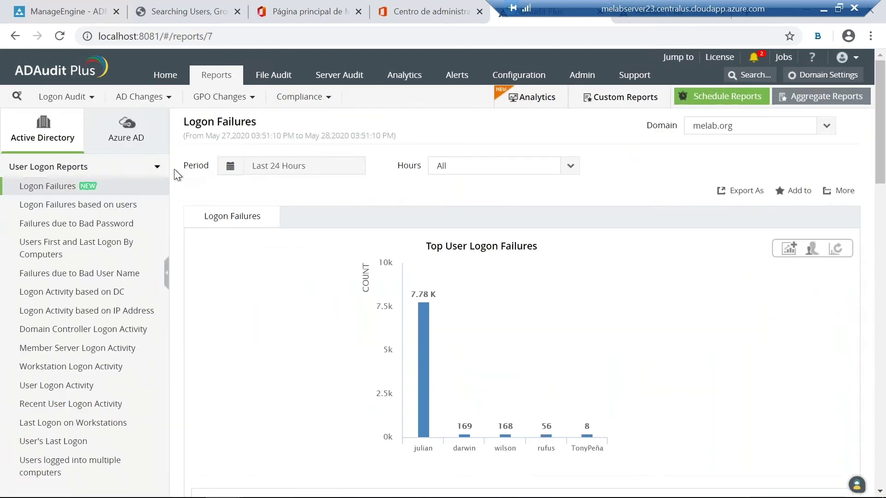
Step: Rerun the Logon Failures report for Last 24 Hours and scroll to its 8,190-event table
mouse_move(403, 269)
mouse_move(470, 287)
scroll(475, 364, "down", 2)
scroll(339, 293, "up", 2)
left_click(317, 169)
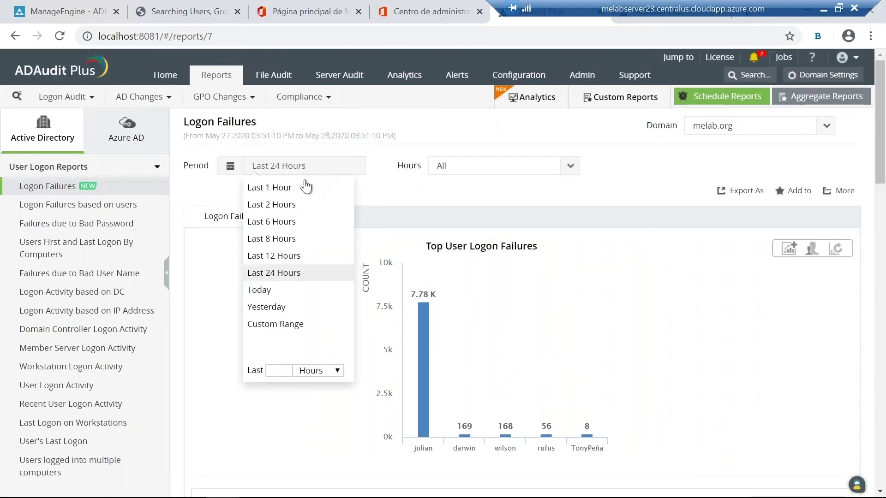
left_click(274, 276)
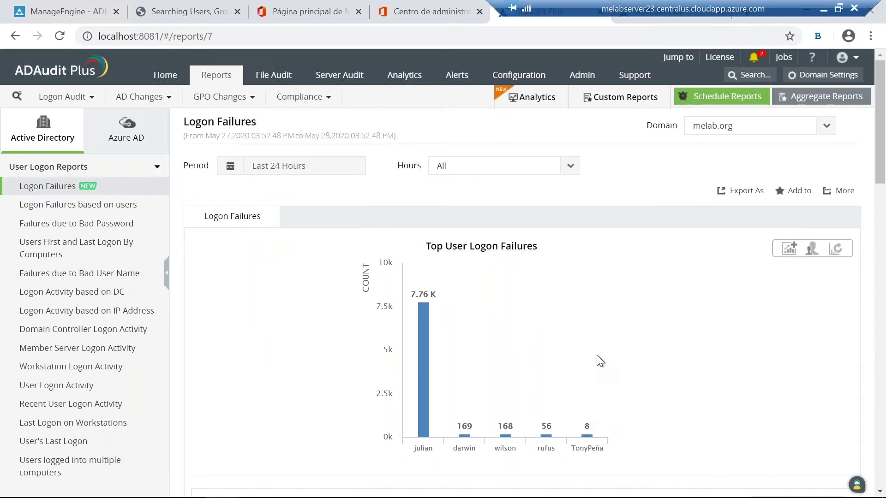
mouse_move(397, 328)
scroll(372, 317, "down", 3)
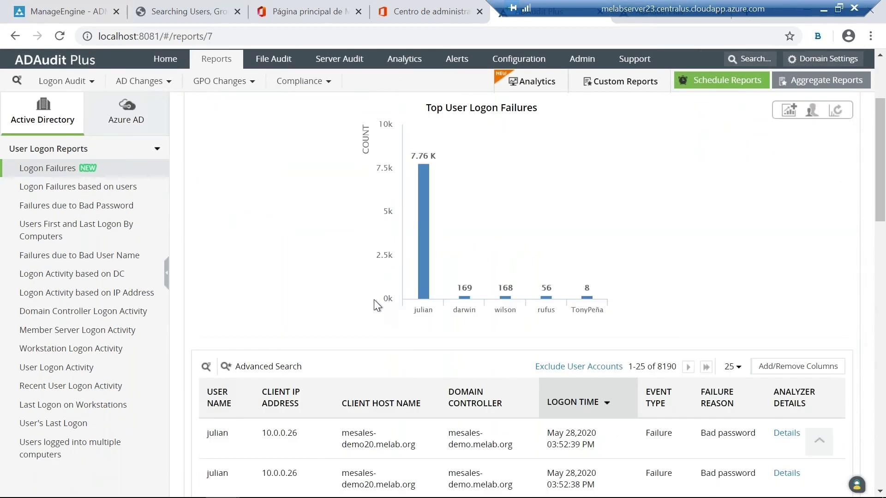
scroll(364, 302, "down", 2)
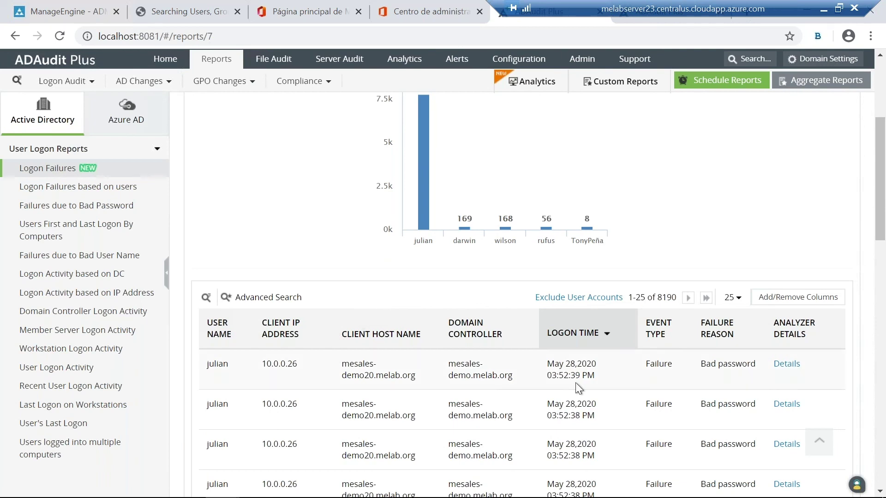
Step: Review the top failing user's recent logon history in the Logon Failure Analyzer, then close it
left_click(783, 367)
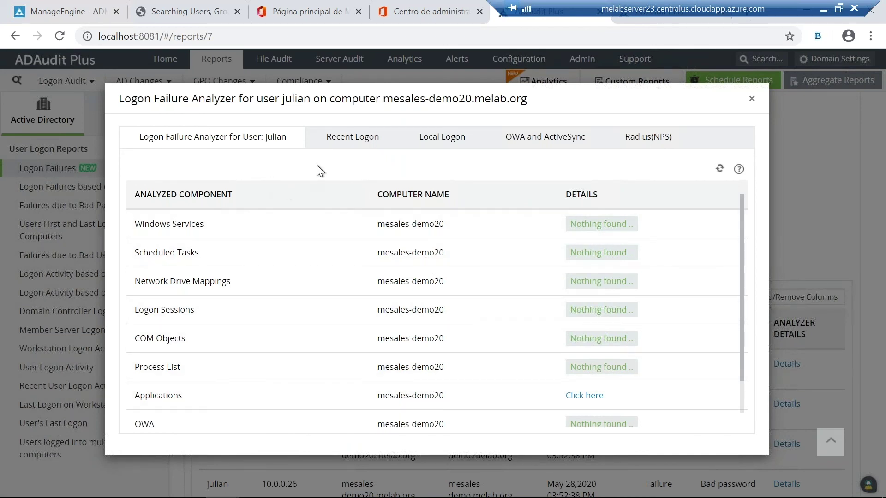
left_click(365, 142)
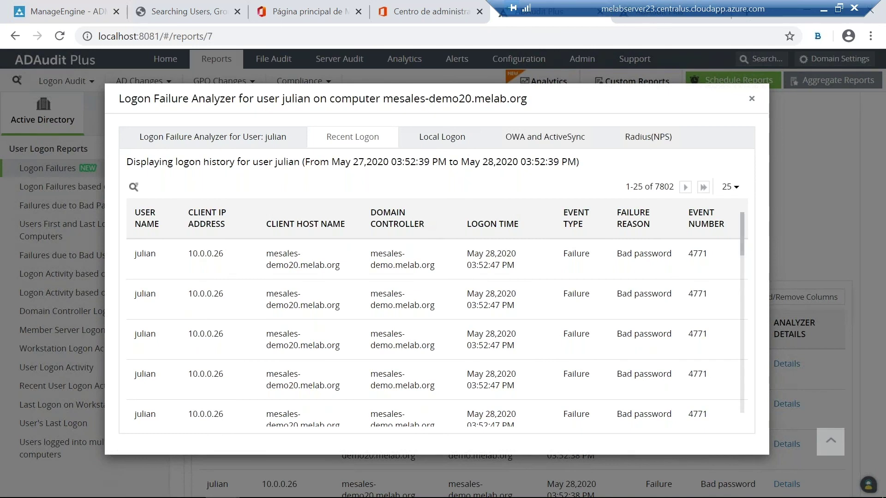
scroll(408, 244, "down", 5)
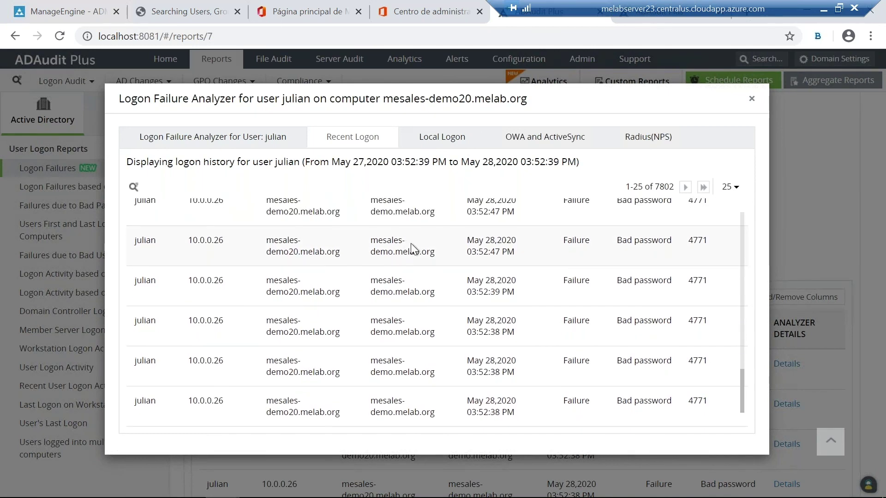
scroll(427, 253, "up", 4)
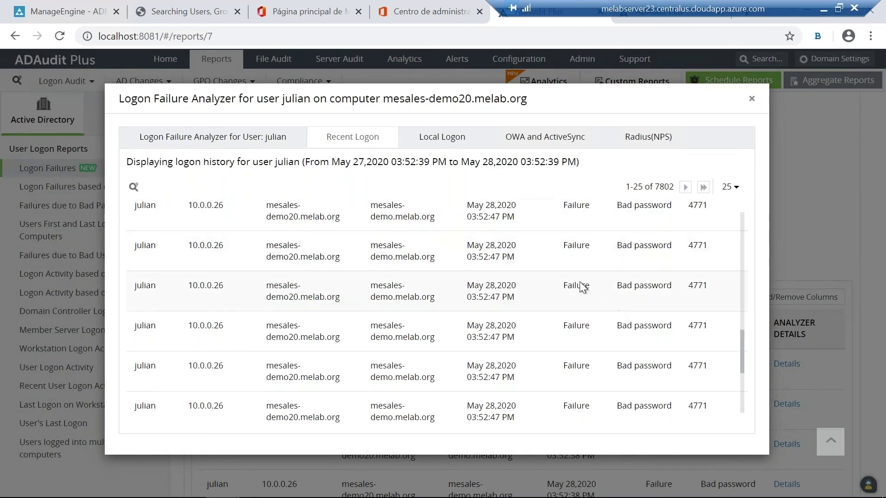
scroll(573, 280, "up", 4)
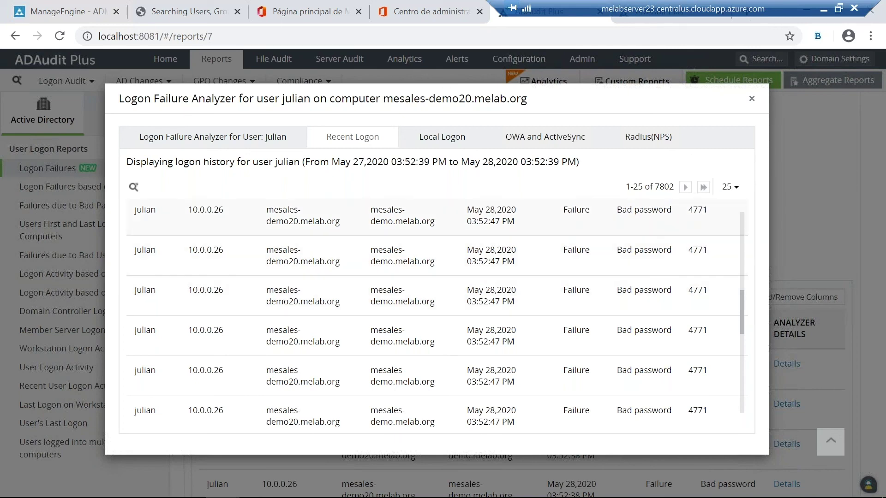
left_click(751, 98)
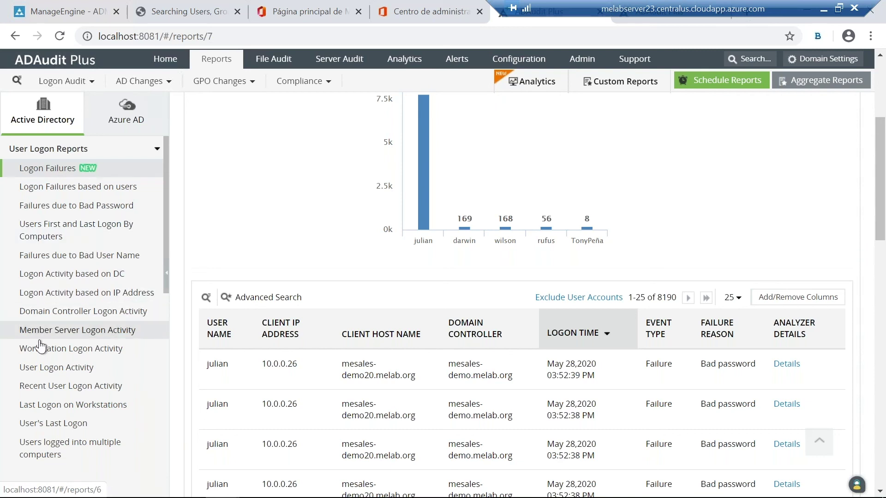
Step: Open the User Logon Activity report and scroll down to its results table
left_click(56, 369)
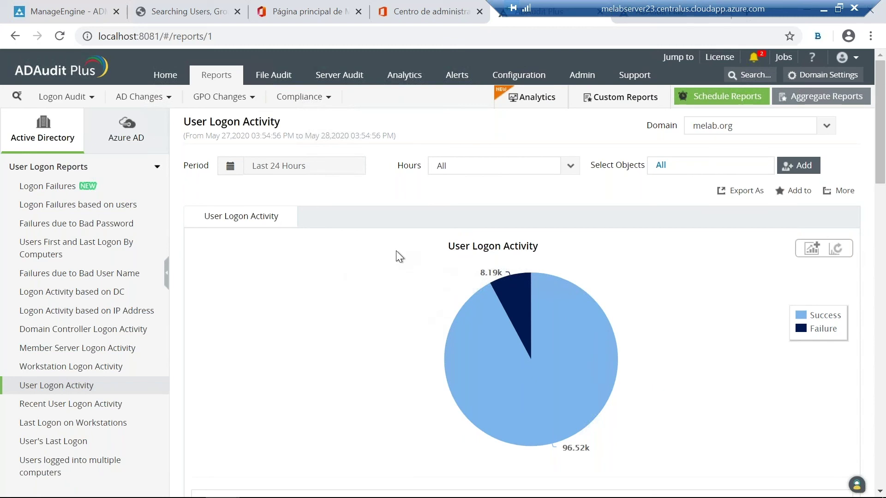
scroll(383, 217, "down", 2)
scroll(389, 231, "down", 2)
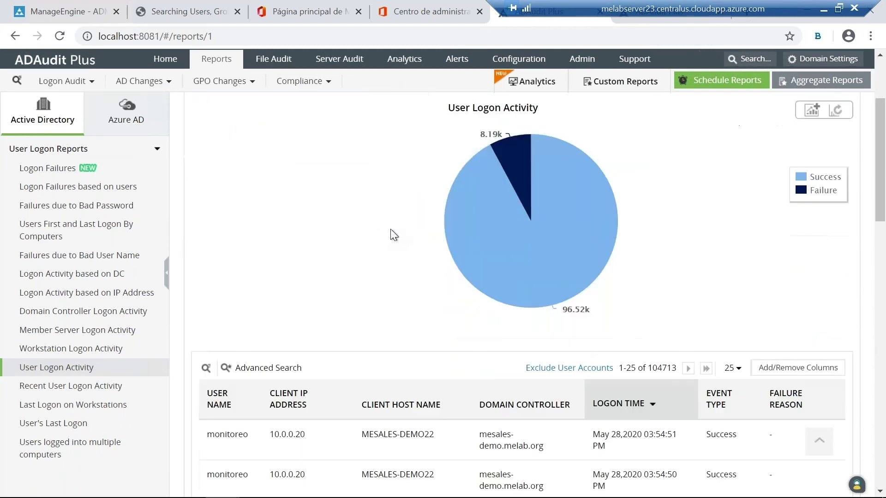
scroll(406, 233, "down", 1)
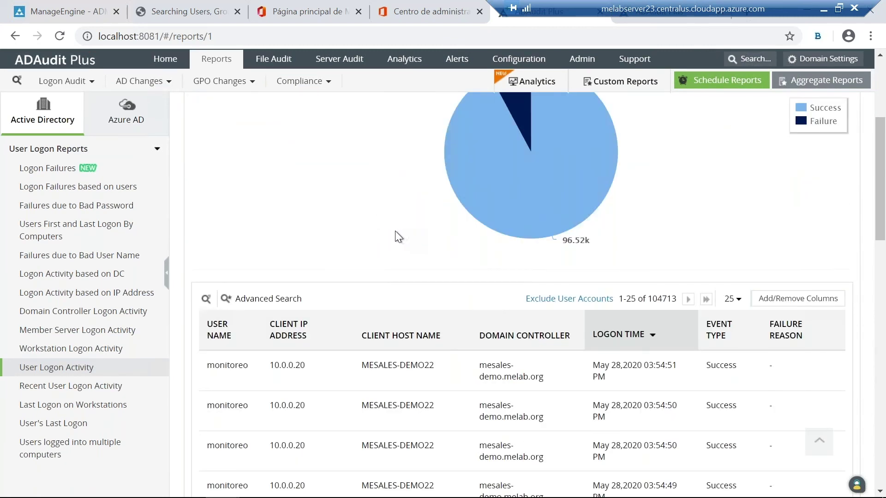
scroll(395, 233, "down", 1)
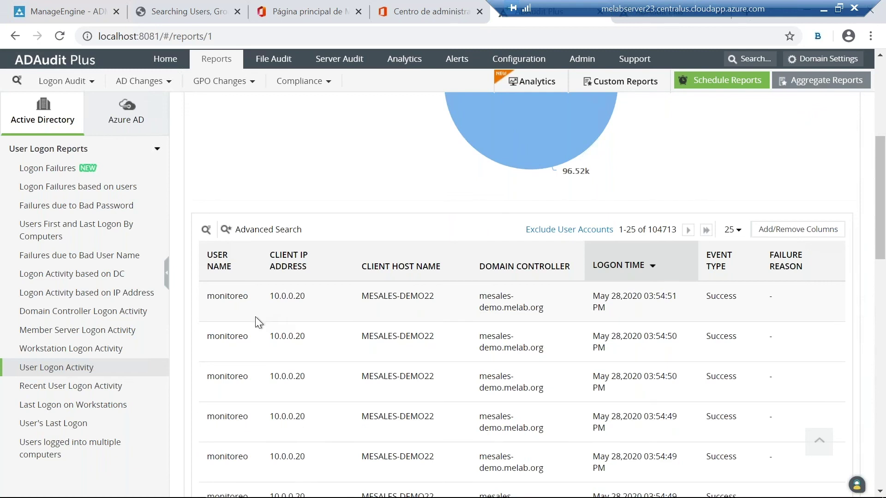
Step: Review the Recent User Logon Activity report's chart, then move to the Analytics section
left_click(92, 390)
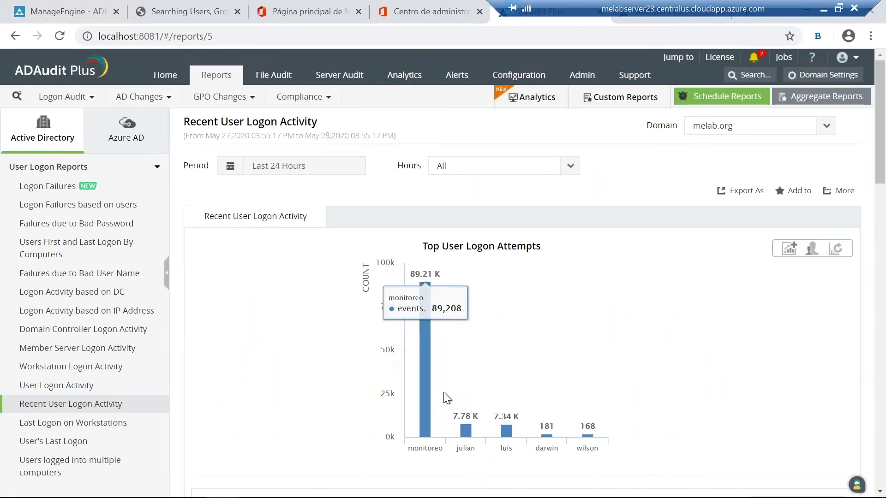
scroll(428, 388, "down", 2)
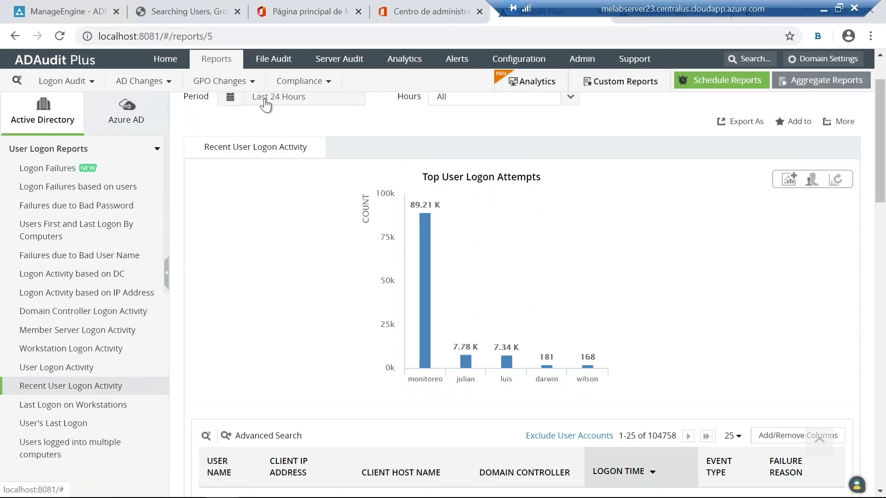
left_click(409, 64)
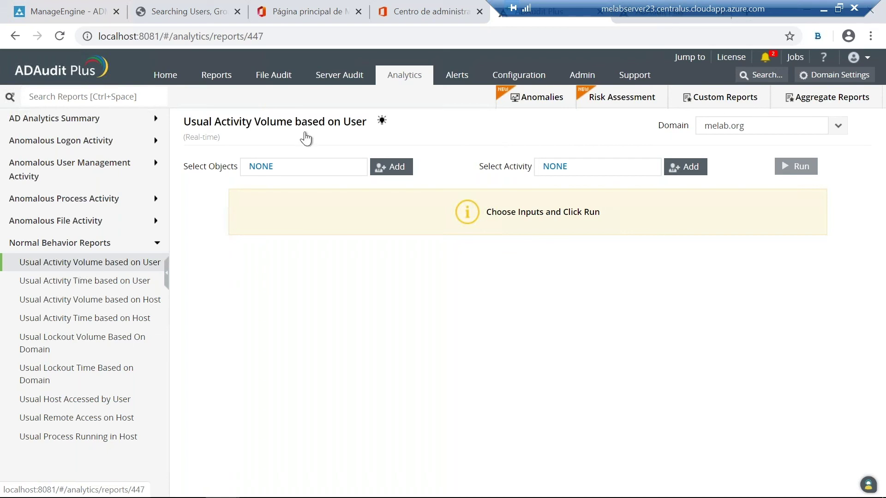
Step: Switch to the mesales-demo24:8444 ADAudit Plus session and expand Normal Behavior Reports
left_click_drag(616, 9, 332, 15)
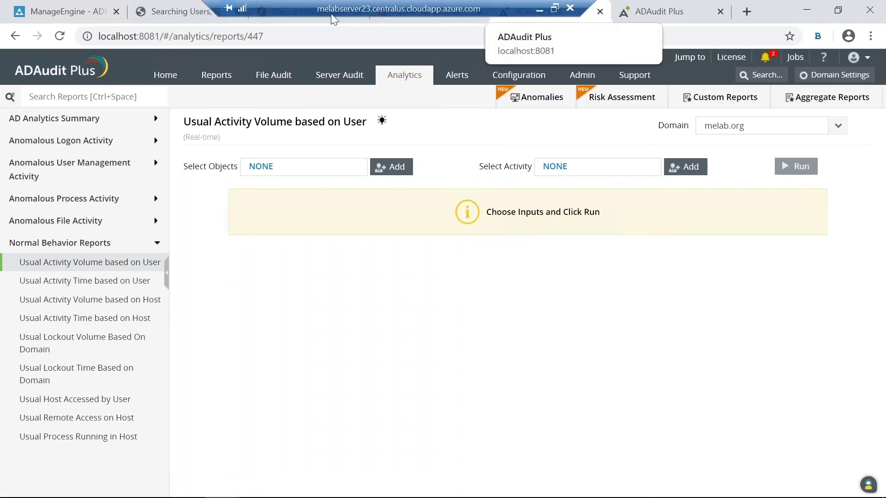
left_click(652, 19)
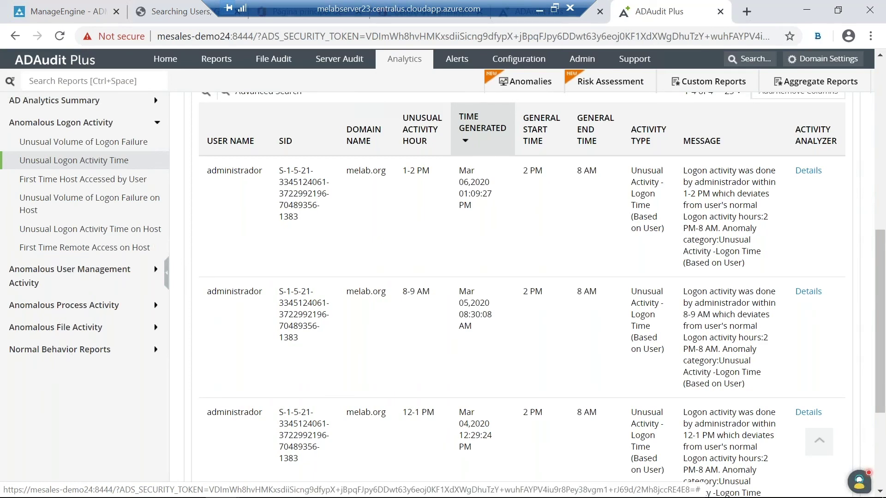
left_click(60, 349)
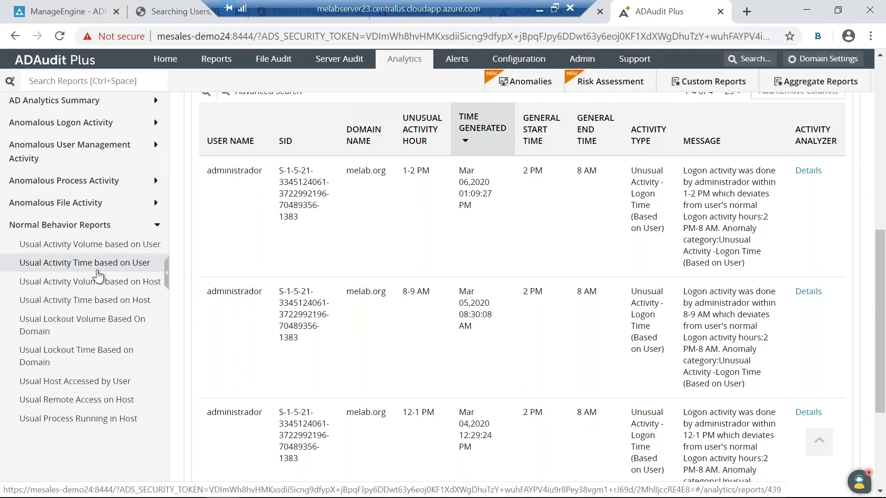
Step: Open Usual Activity Time based on User and add every user on the page
left_click(99, 266)
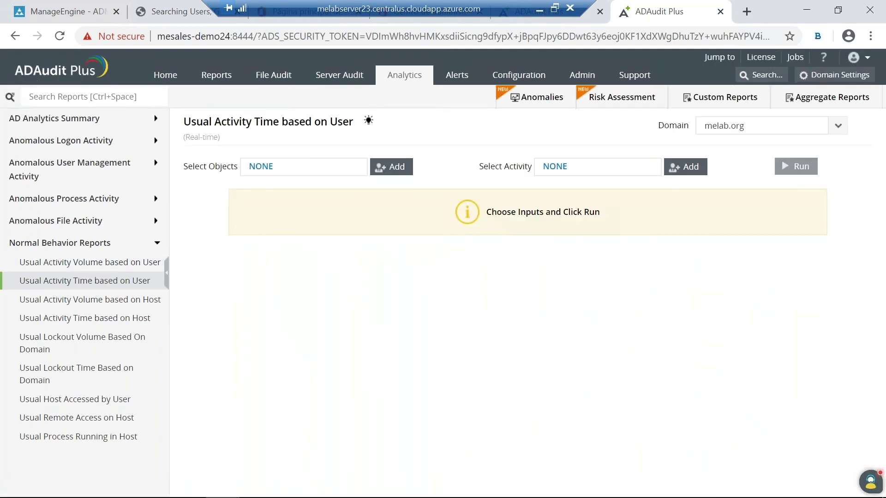
left_click(390, 166)
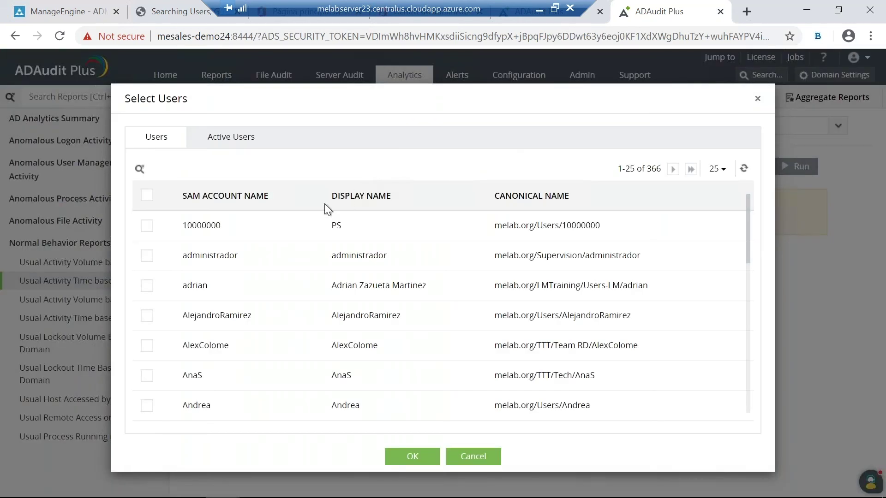
left_click(142, 169)
left_click(148, 195)
left_click(408, 450)
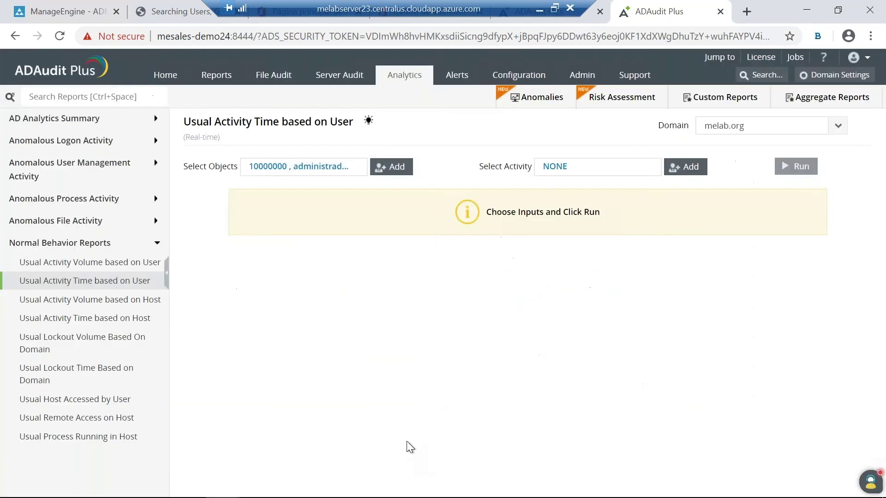
Step: Add the Logon Time (Based on User) activity and run the report
left_click(678, 167)
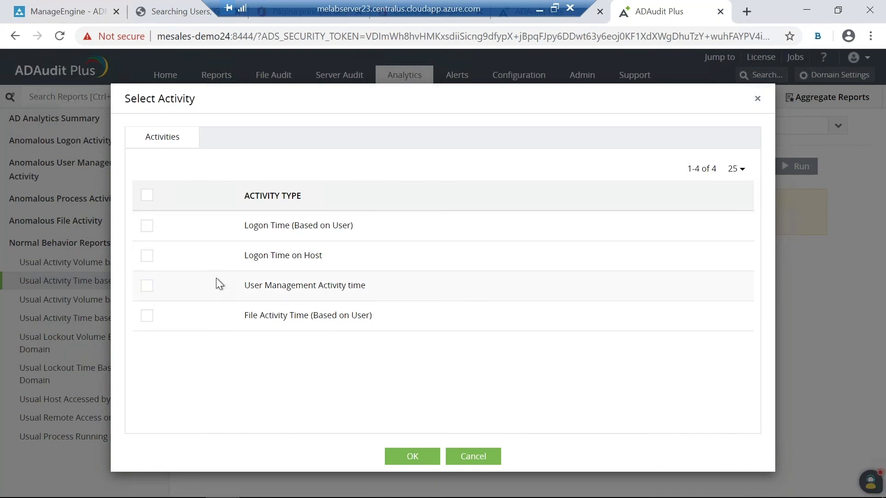
left_click(146, 231)
left_click(412, 457)
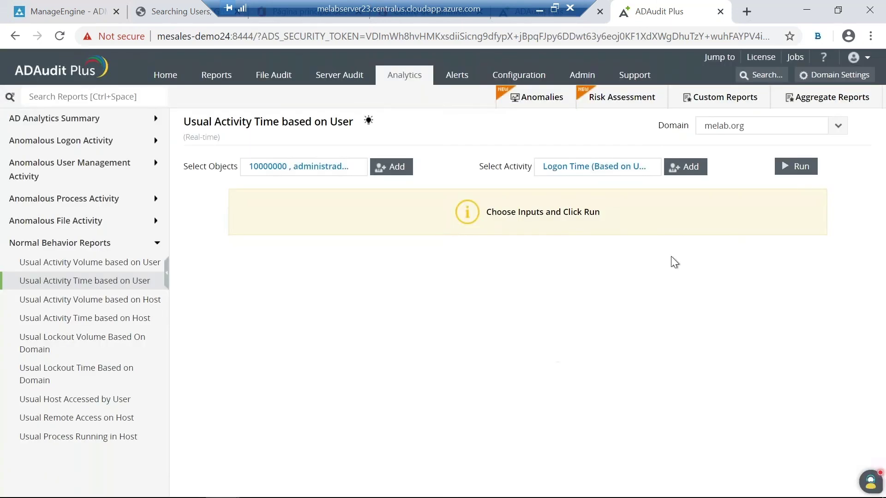
left_click(798, 173)
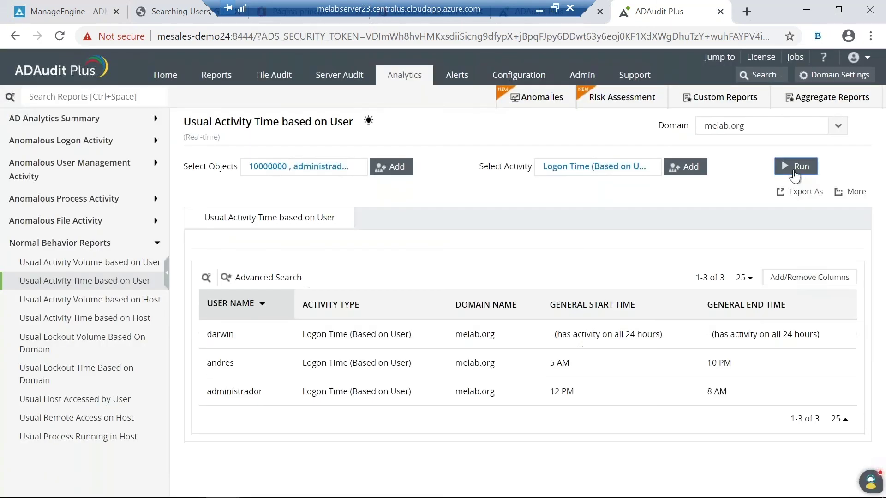
left_click(794, 177)
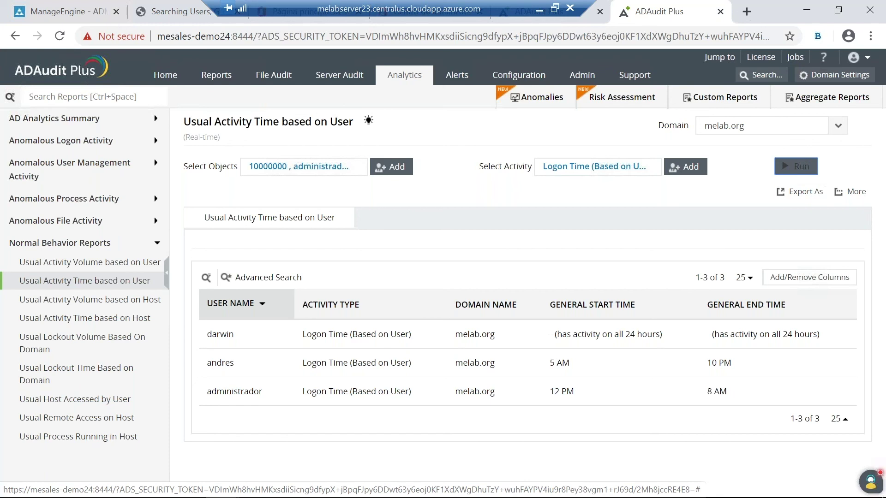
Step: Show Unusual Logon Activity Time for Business hours over the Last 6 Months
left_click(37, 142)
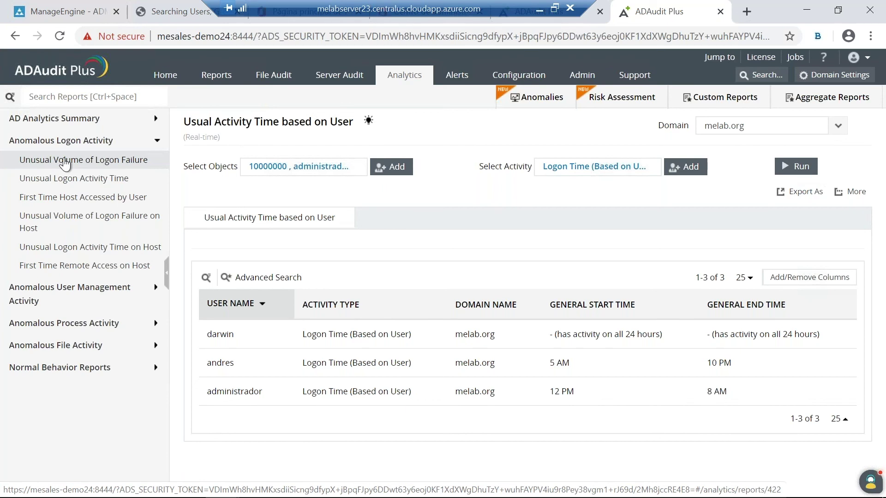
left_click(64, 178)
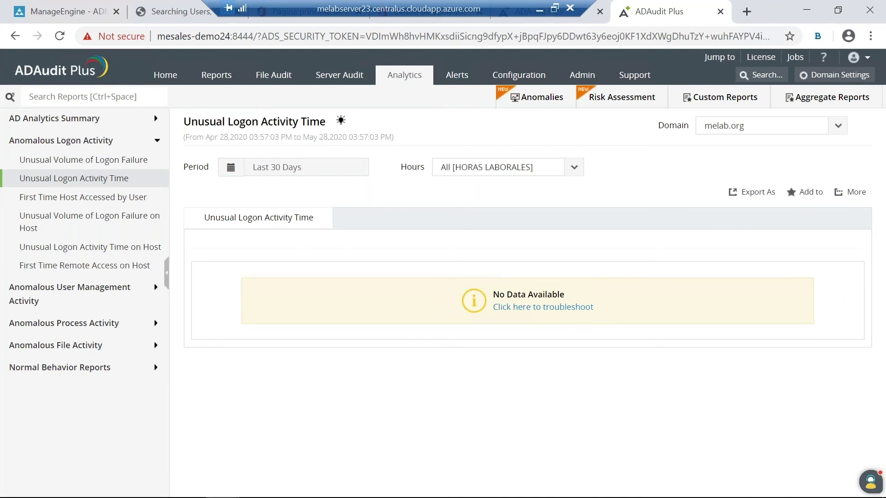
left_click(285, 173)
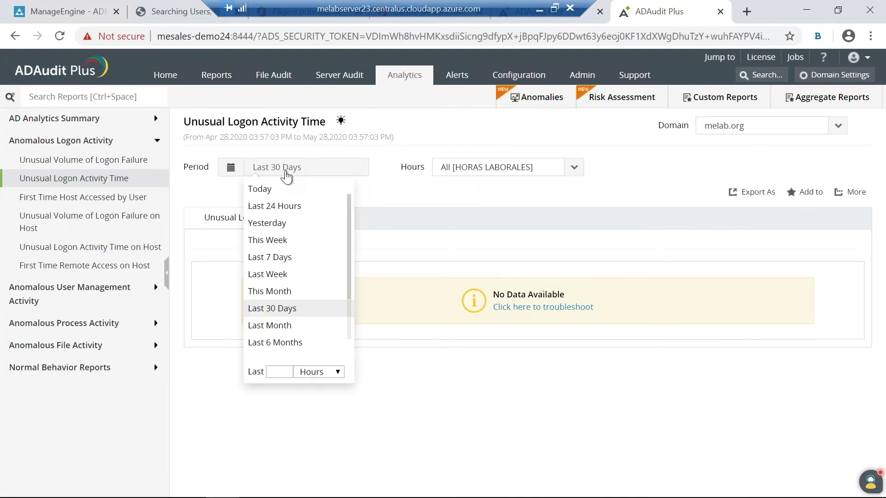
left_click(285, 309)
left_click(572, 176)
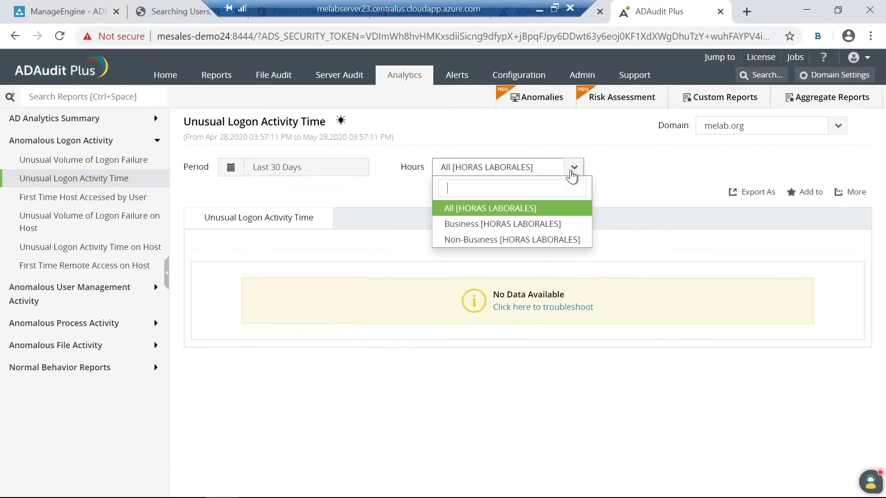
left_click(507, 226)
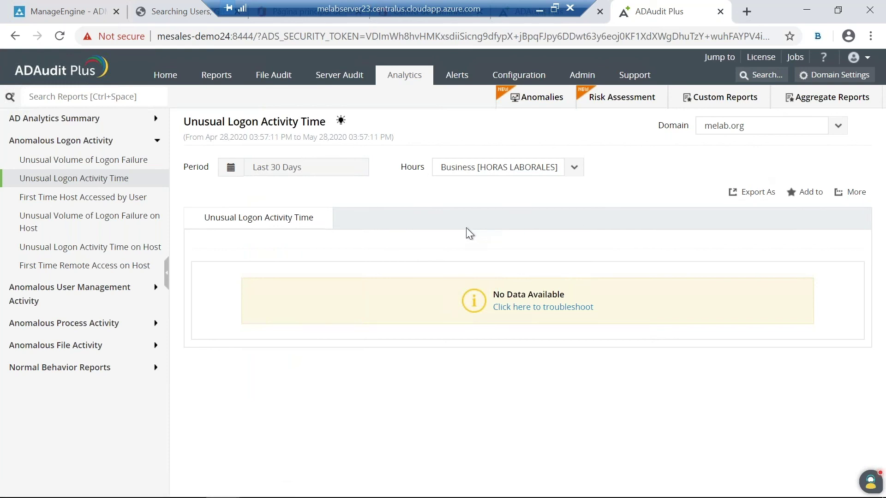
left_click(230, 171)
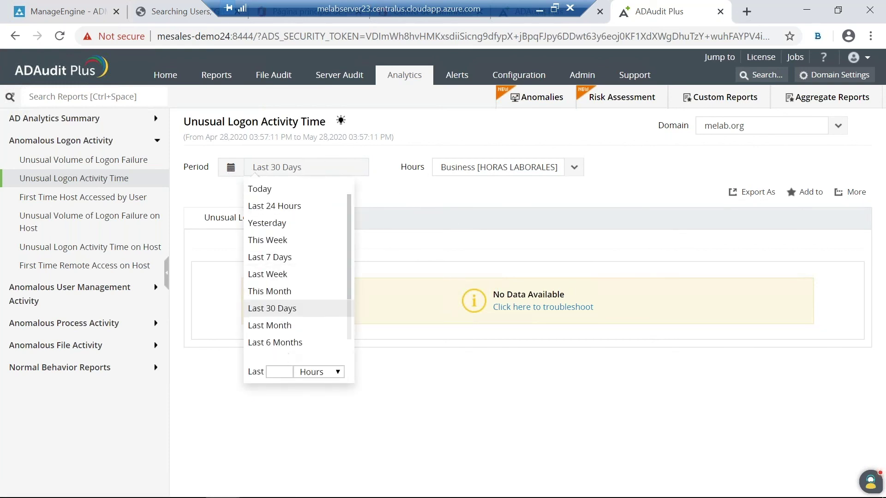
left_click(280, 343)
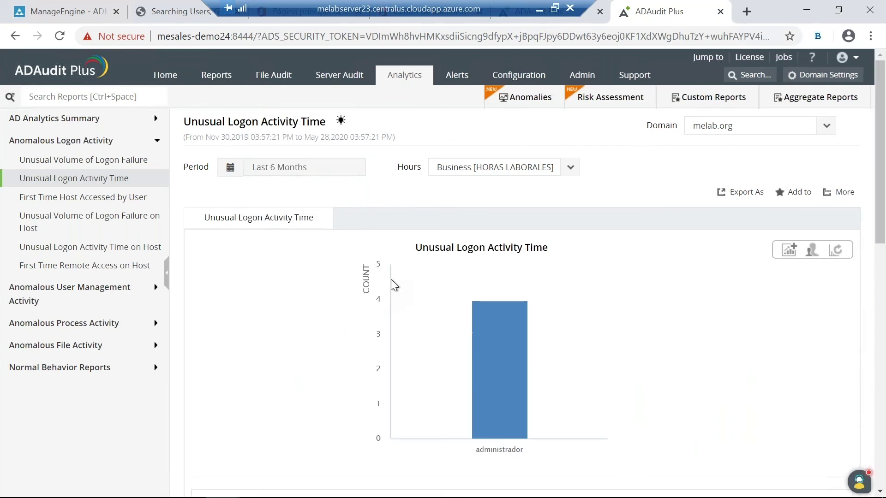
scroll(401, 275, "down", 5)
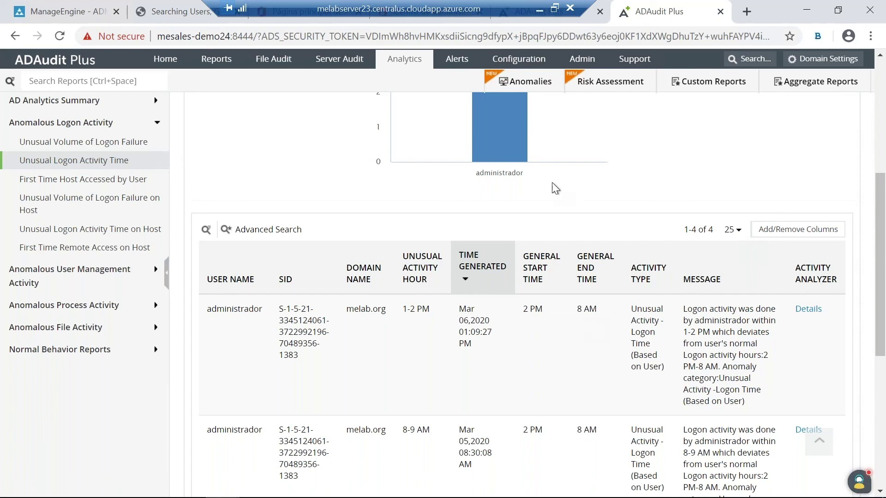
Step: Open the User Work Hours report from the Local Logon-Logoff group under Reports
left_click(209, 65)
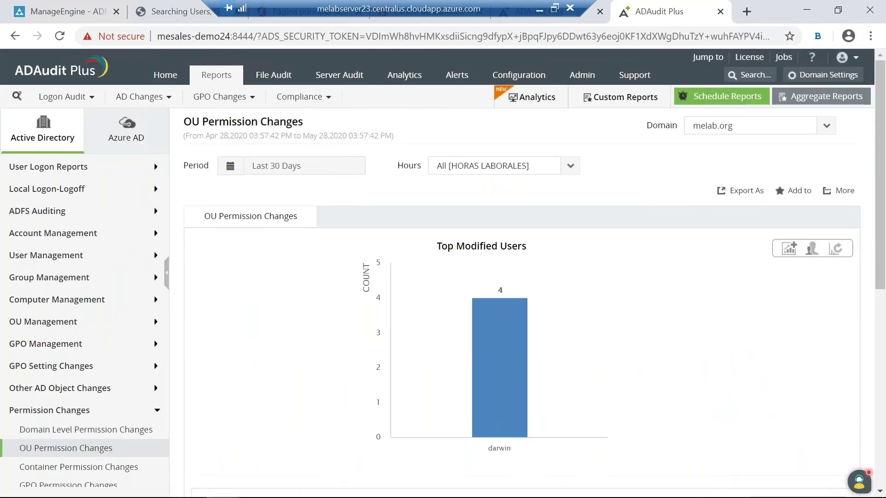
left_click(69, 191)
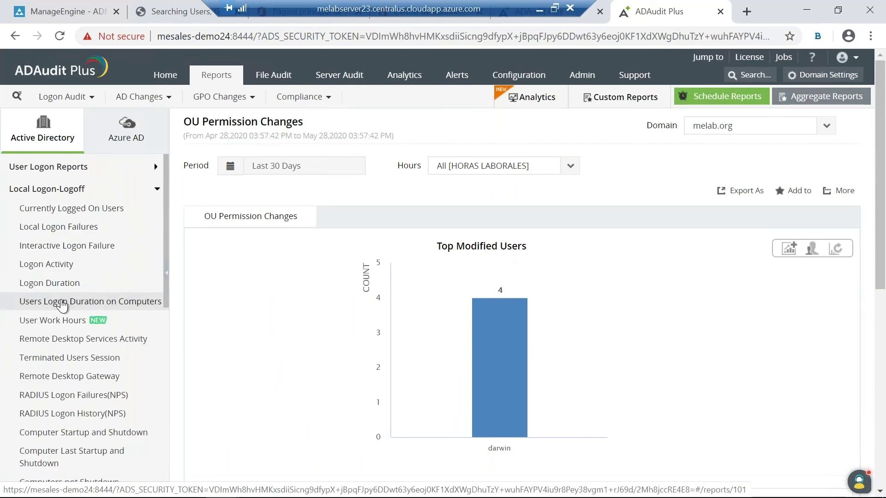
scroll(65, 305, "down", 2)
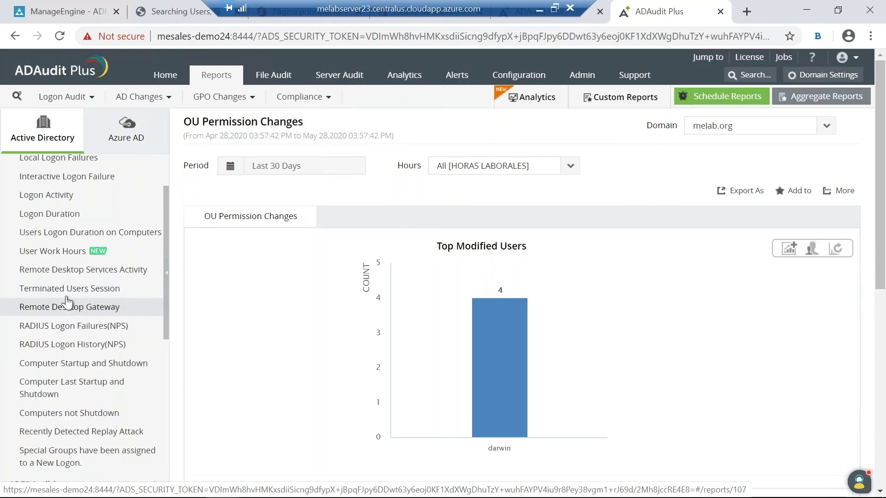
left_click(55, 252)
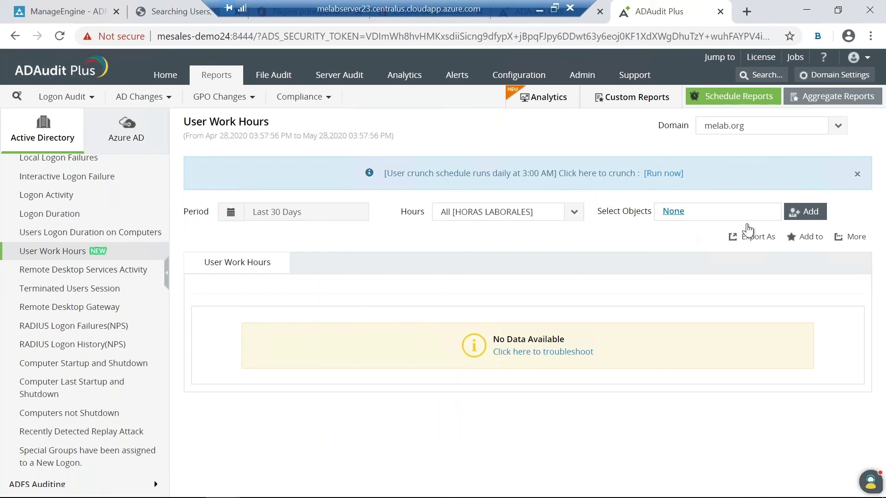
Step: Generate User Work Hours for all users on the page, then return to the ADManager Plus dashboard
left_click(804, 212)
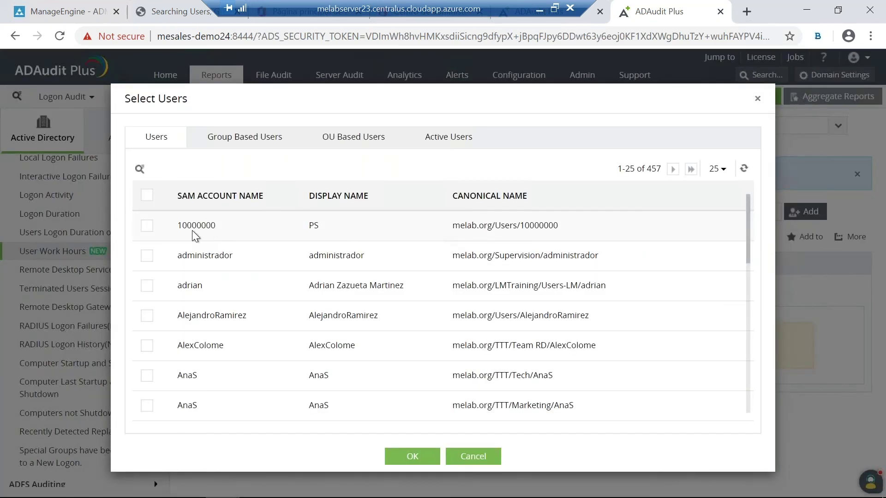
left_click(147, 195)
left_click(413, 455)
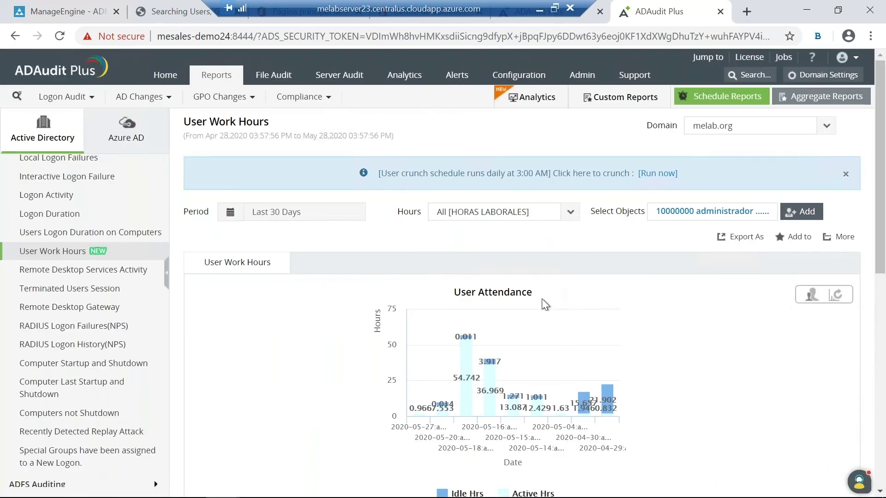
scroll(537, 298, "down", 5)
scroll(503, 293, "down", 2)
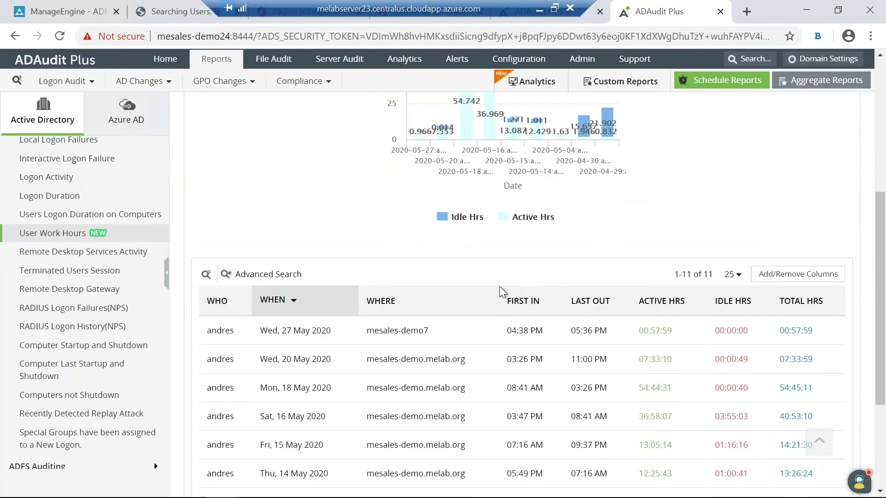
scroll(525, 313, "down", 2)
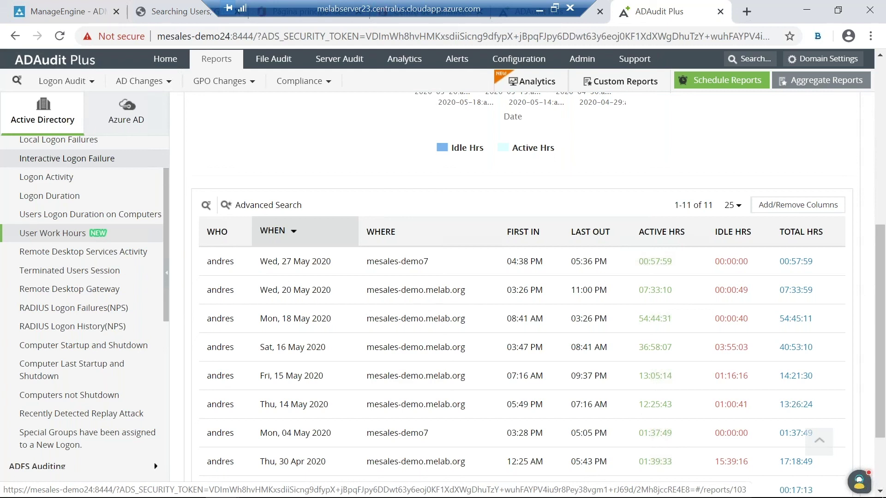
left_click(61, 19)
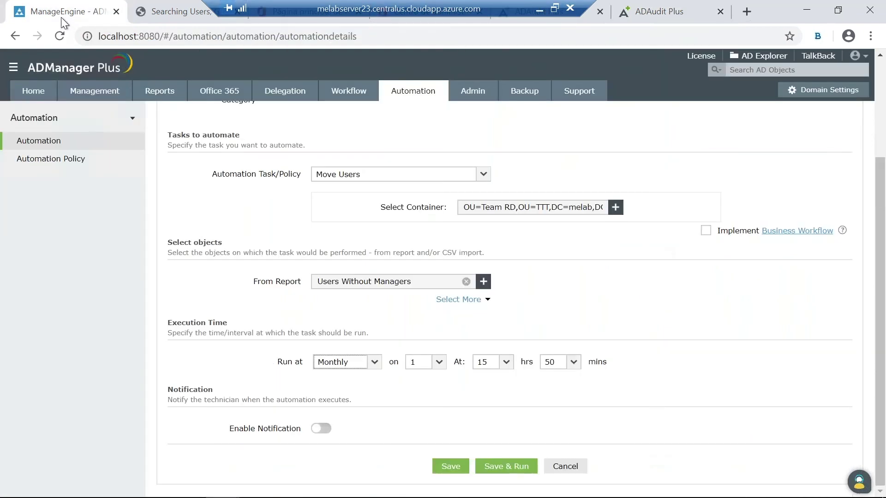
left_click(26, 95)
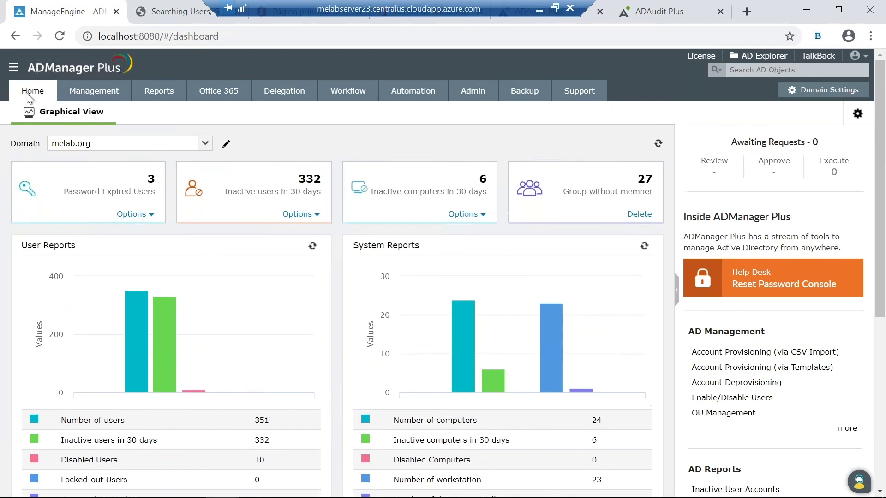